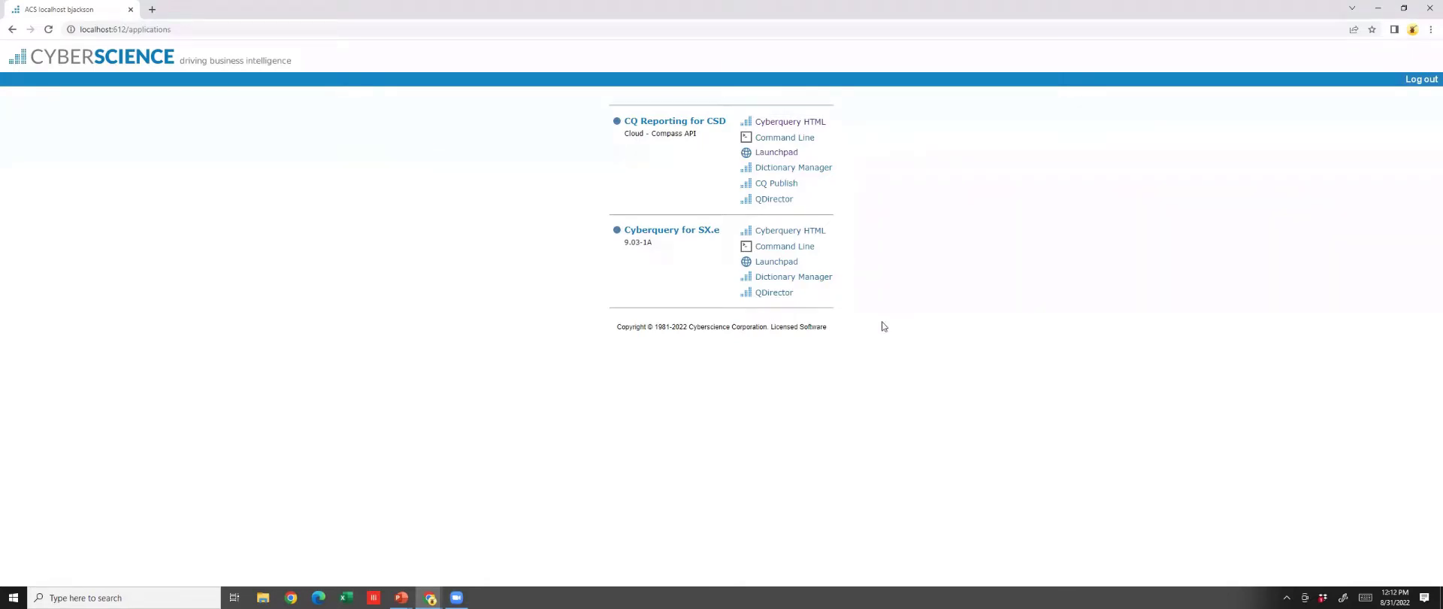
- Open the Sales section of the CQ Reporting for CSD Launchpad, run the first listed report, and return to the list
left_click(775, 155)
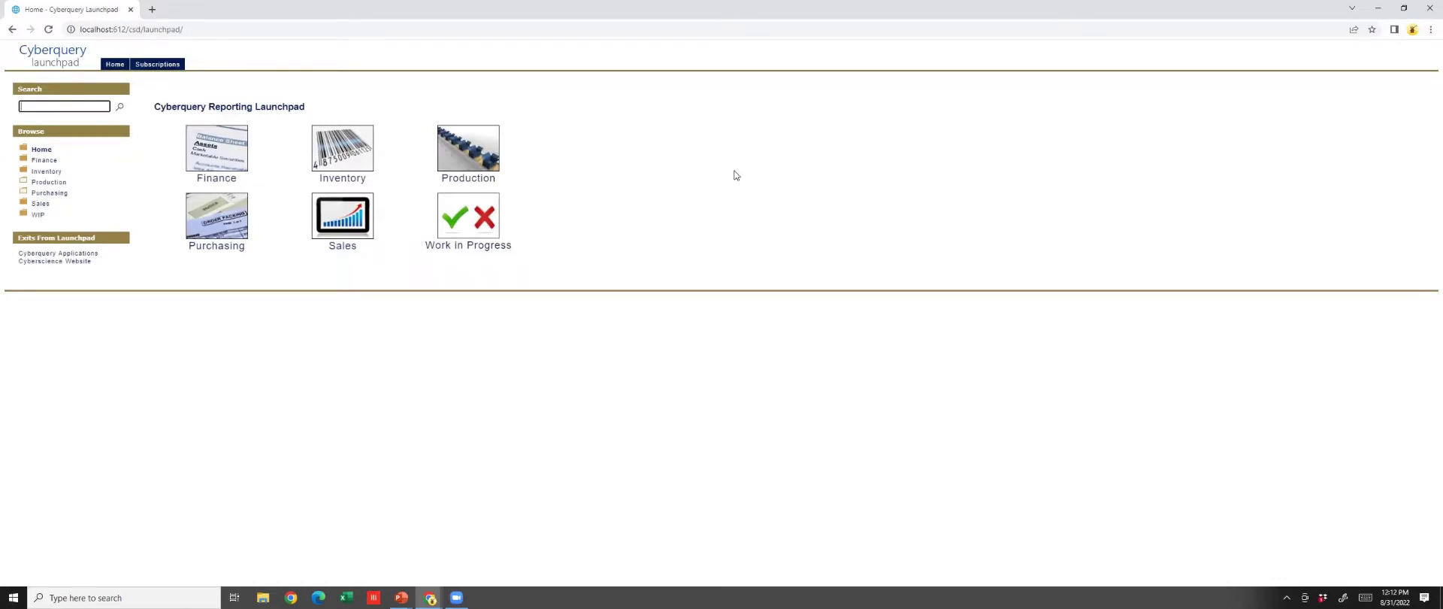
left_click(348, 219)
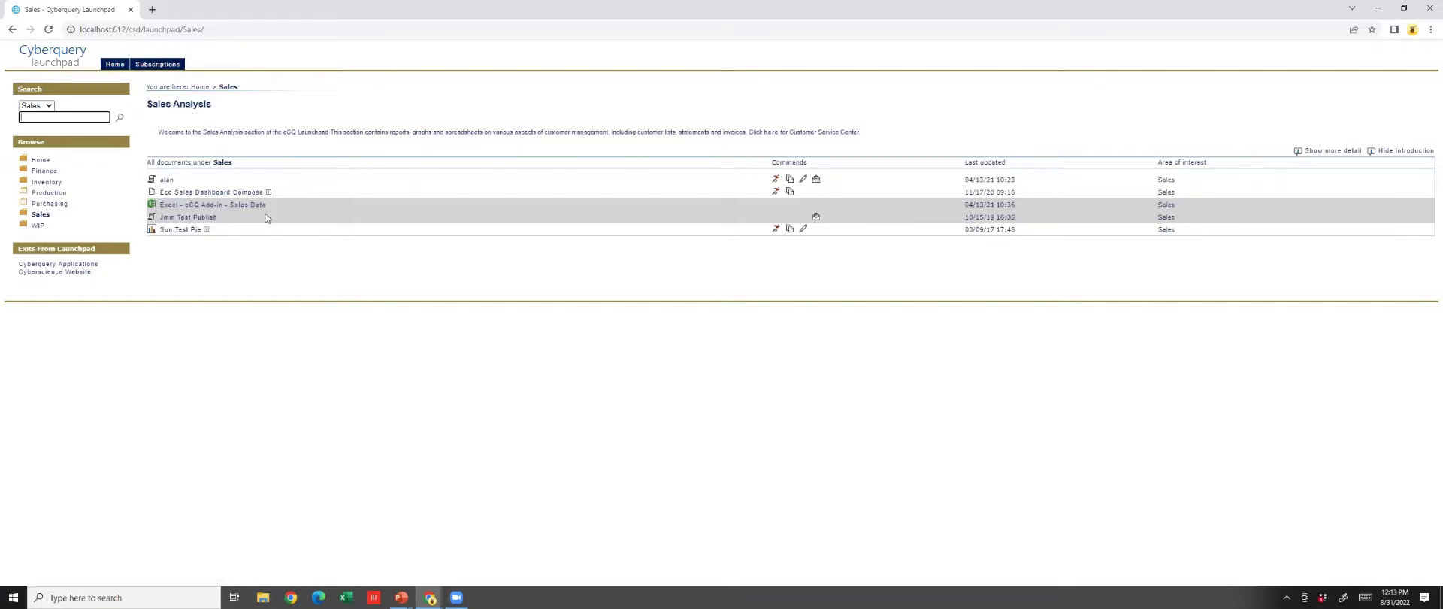
left_click(775, 181)
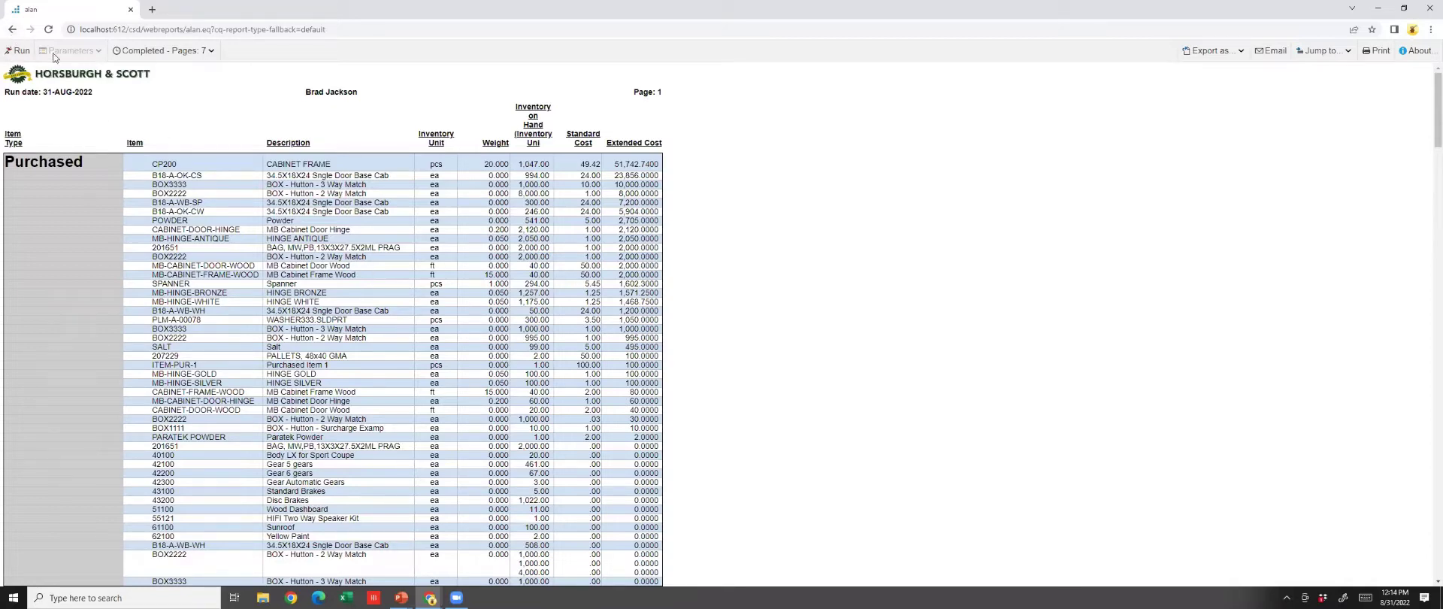
left_click(15, 31)
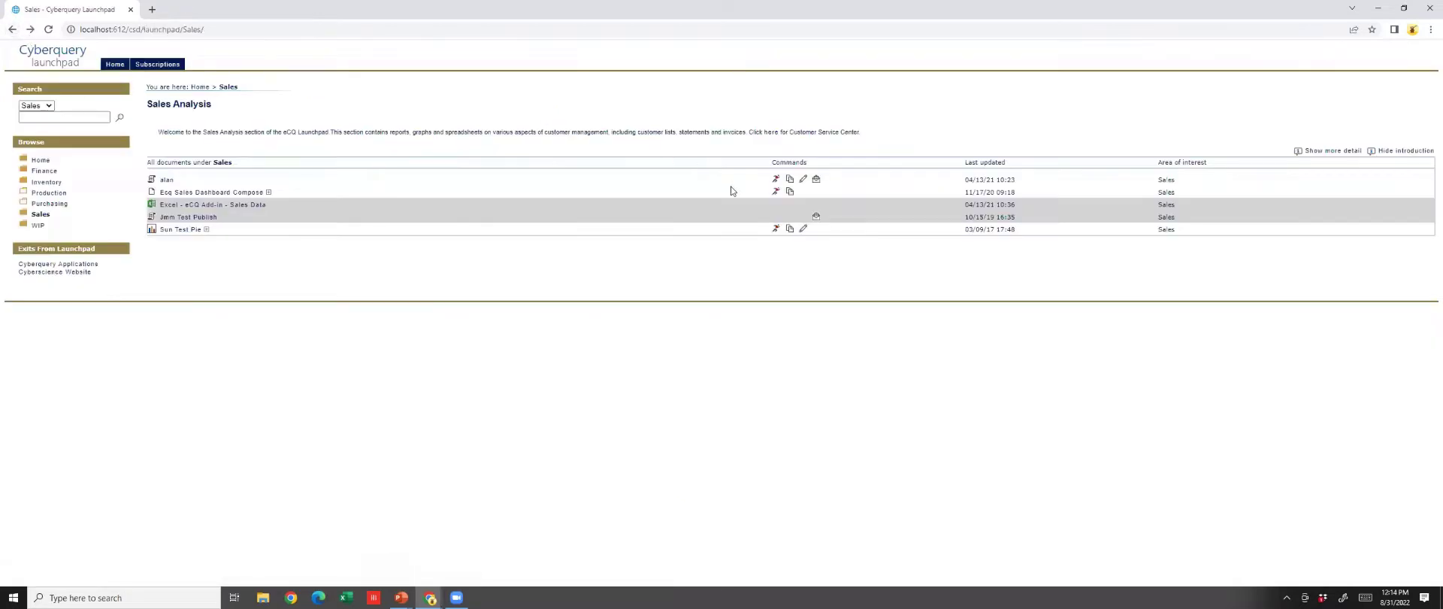
- Download and open the Excel - eCQ Add-in - Sales Data workbook and enable its external data content
left_click(202, 210)
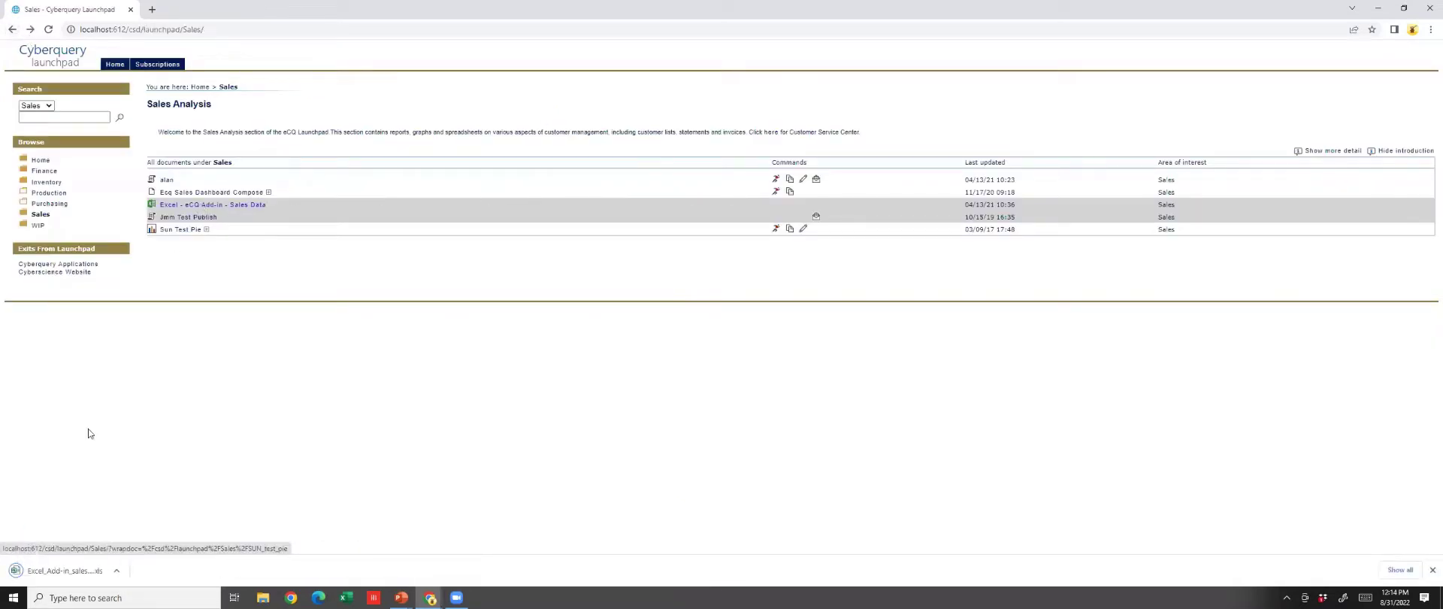
left_click(77, 569)
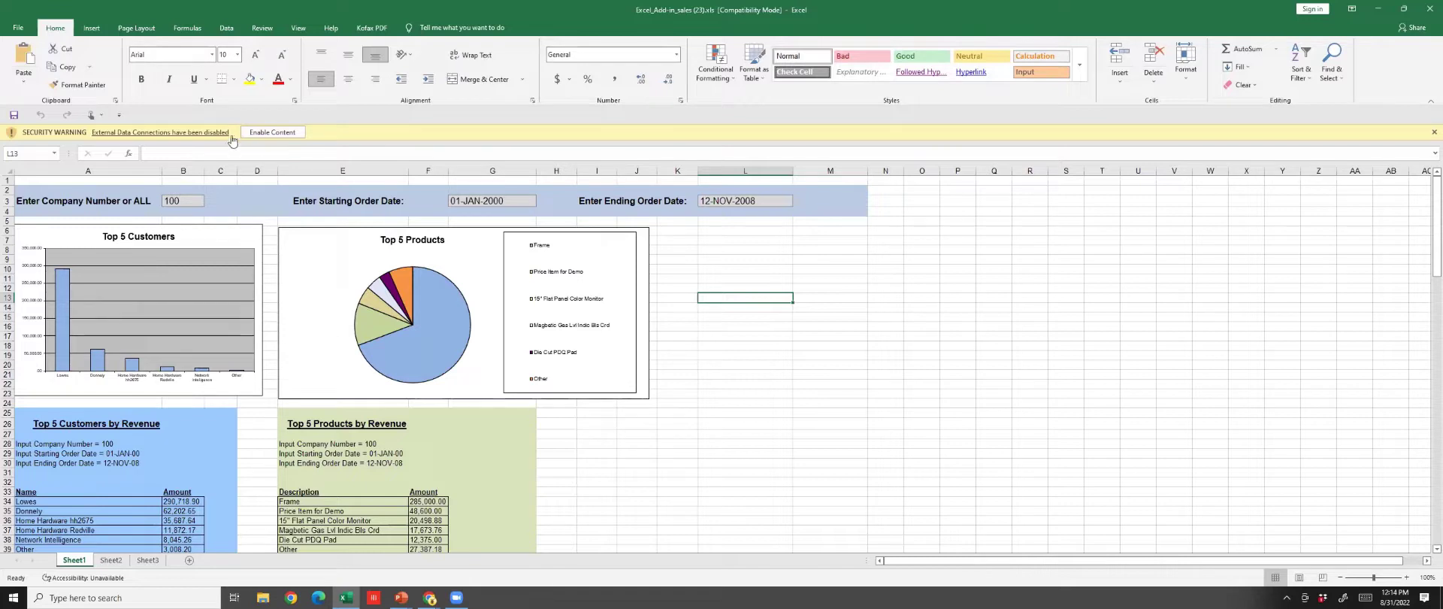
left_click(269, 133)
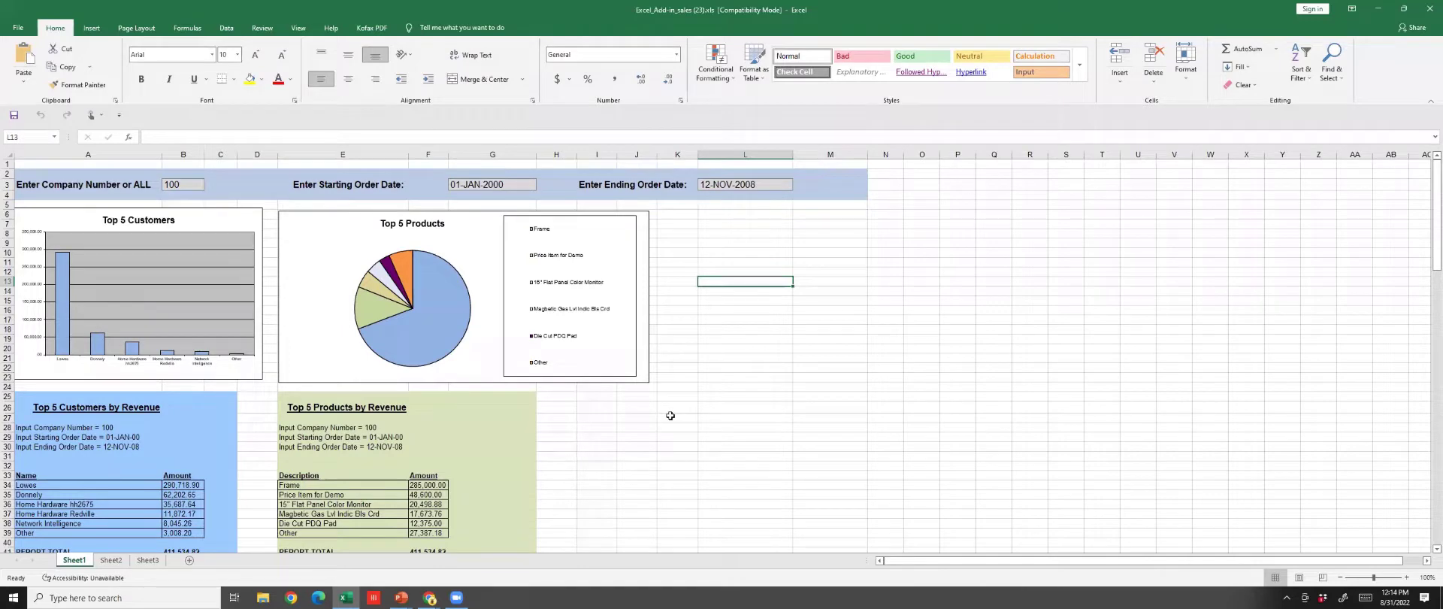
- Examine the workbook's top-five charts, revenue tables, customer order details and a 2009 Amount formula, and close the workbook
scroll(680, 418, "down", 2)
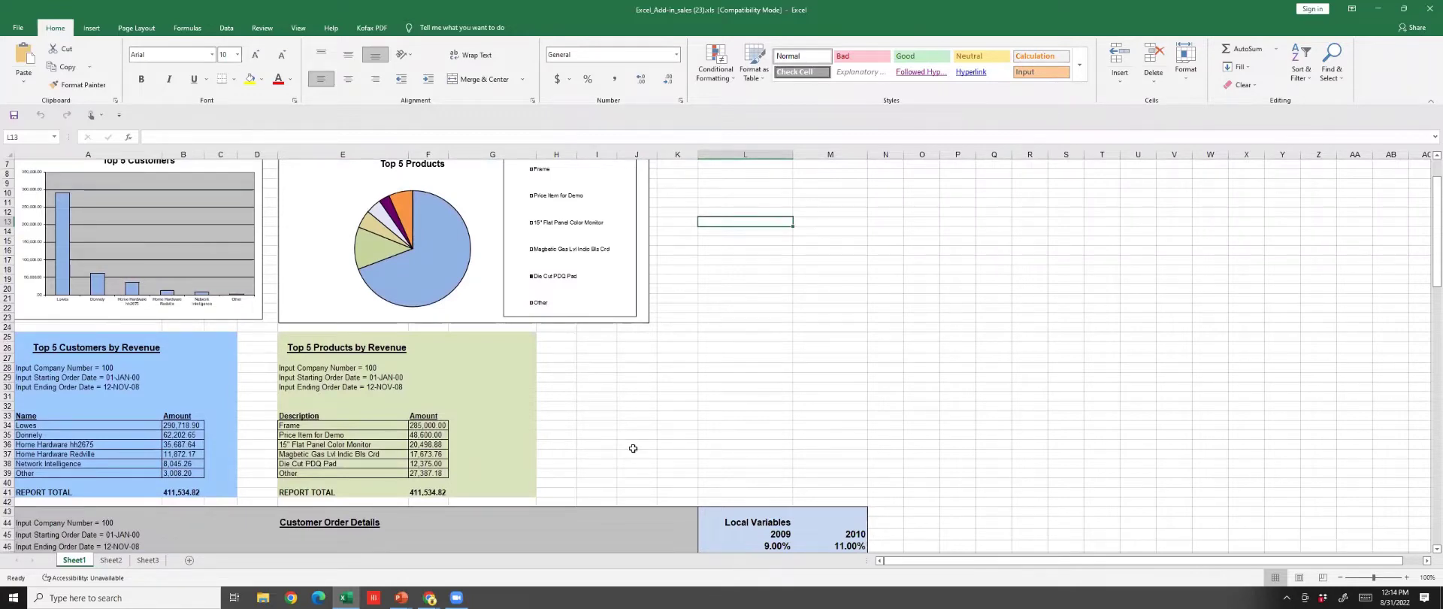
scroll(633, 448, "up", 2)
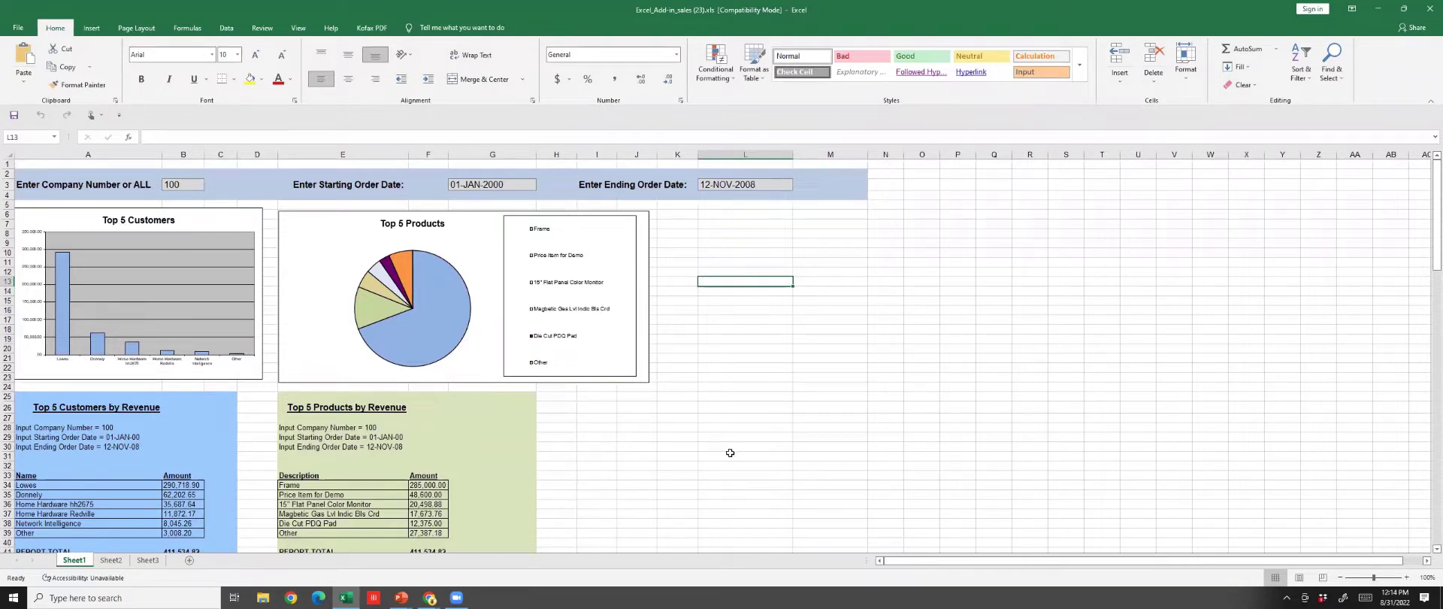
scroll(660, 437, "down", 2)
scroll(660, 443, "down", 3)
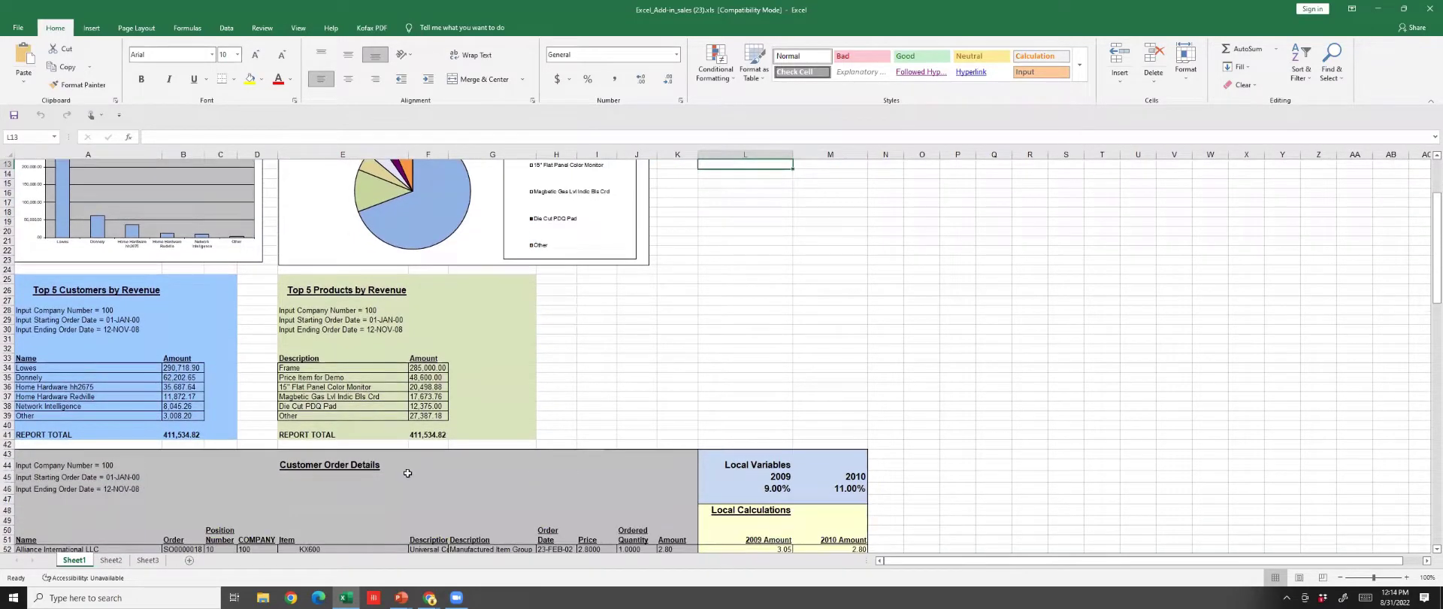
scroll(710, 534, "down", 2)
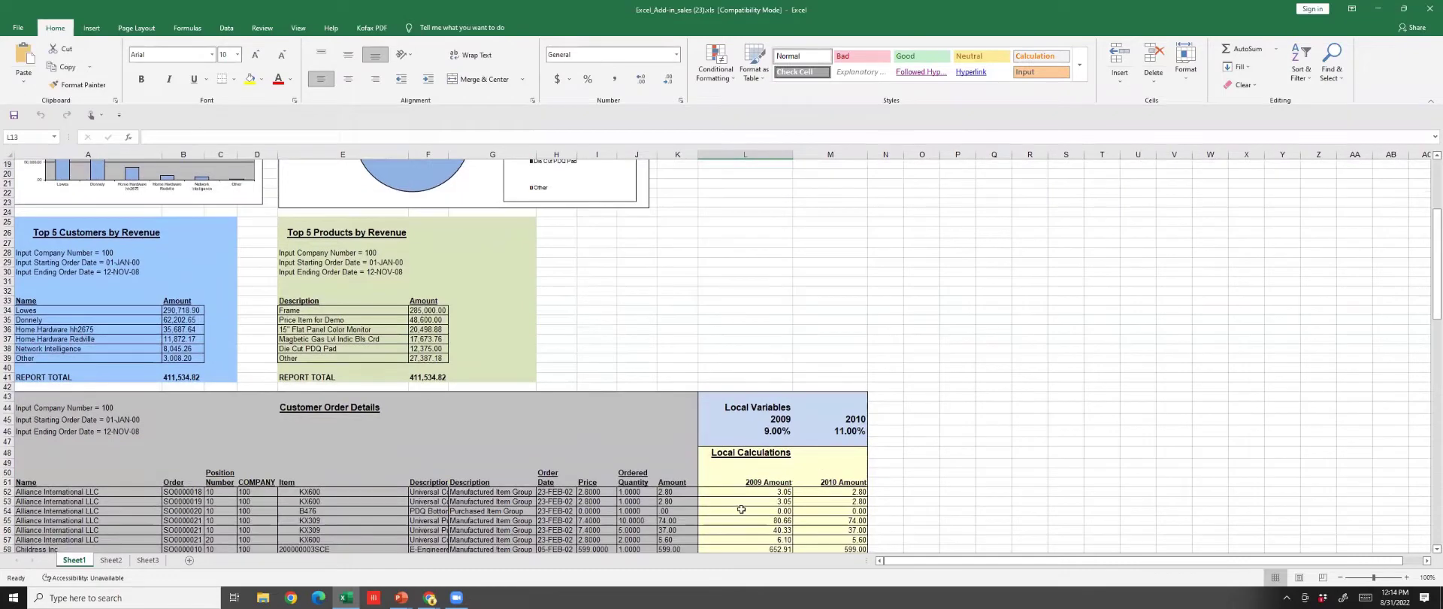
left_click(742, 510)
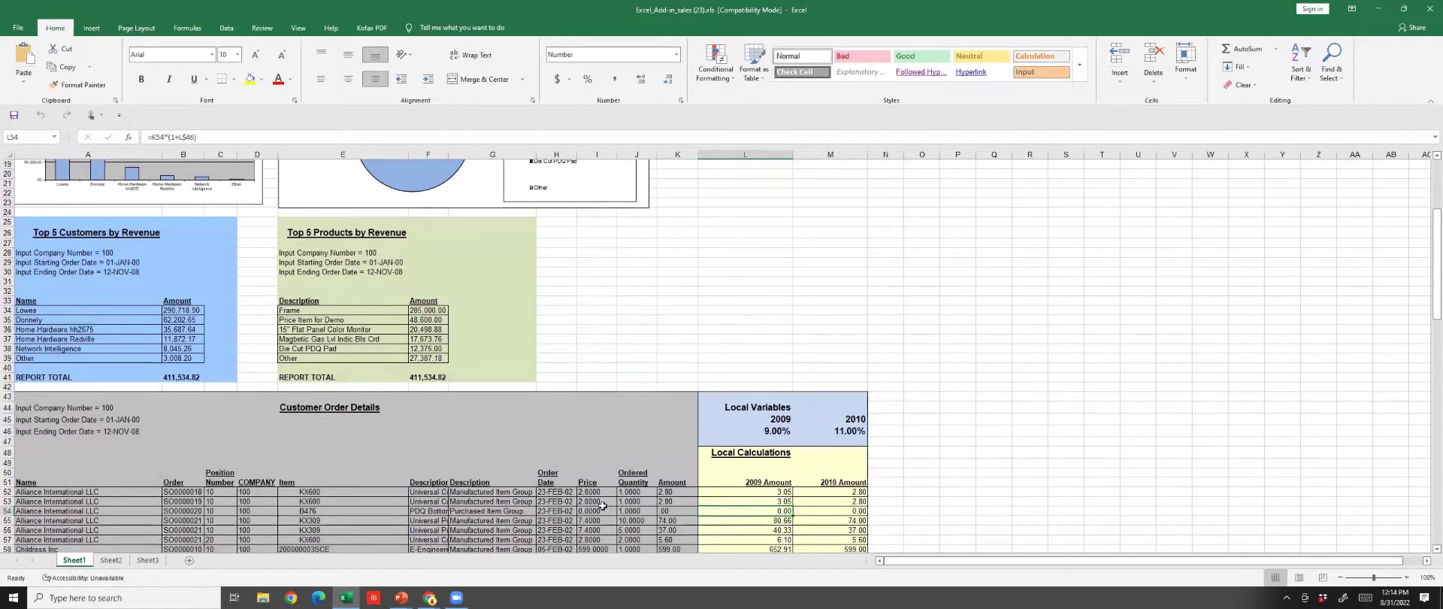
scroll(707, 332, "up", 6)
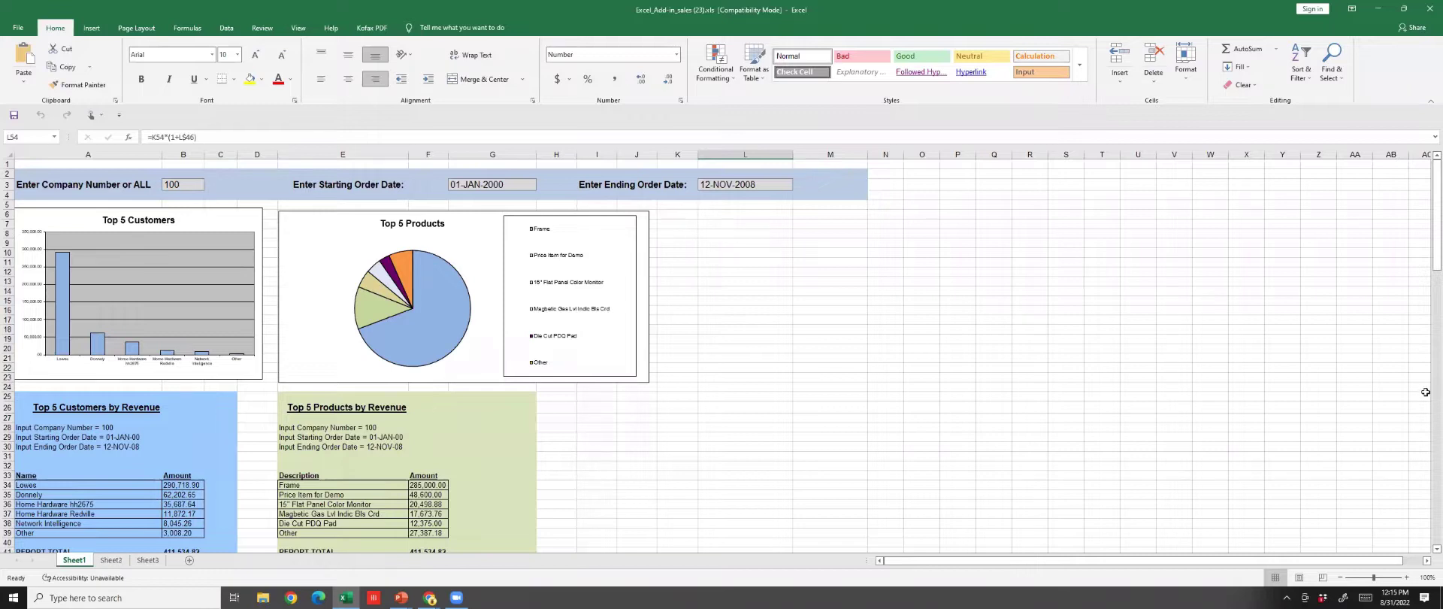
left_click(1430, 9)
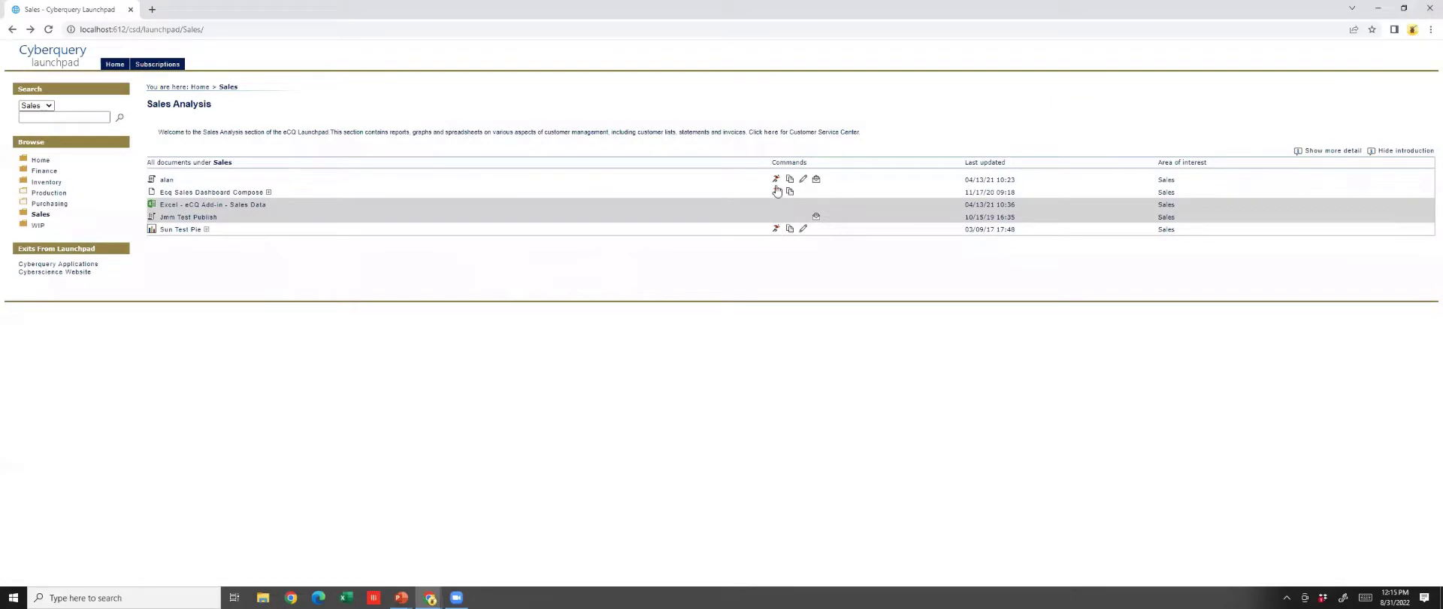
- Run the Ecq Sales Dashboard Compose report and drill into the monthly details for November 2014 from the cumulative revenue chart
left_click(777, 191)
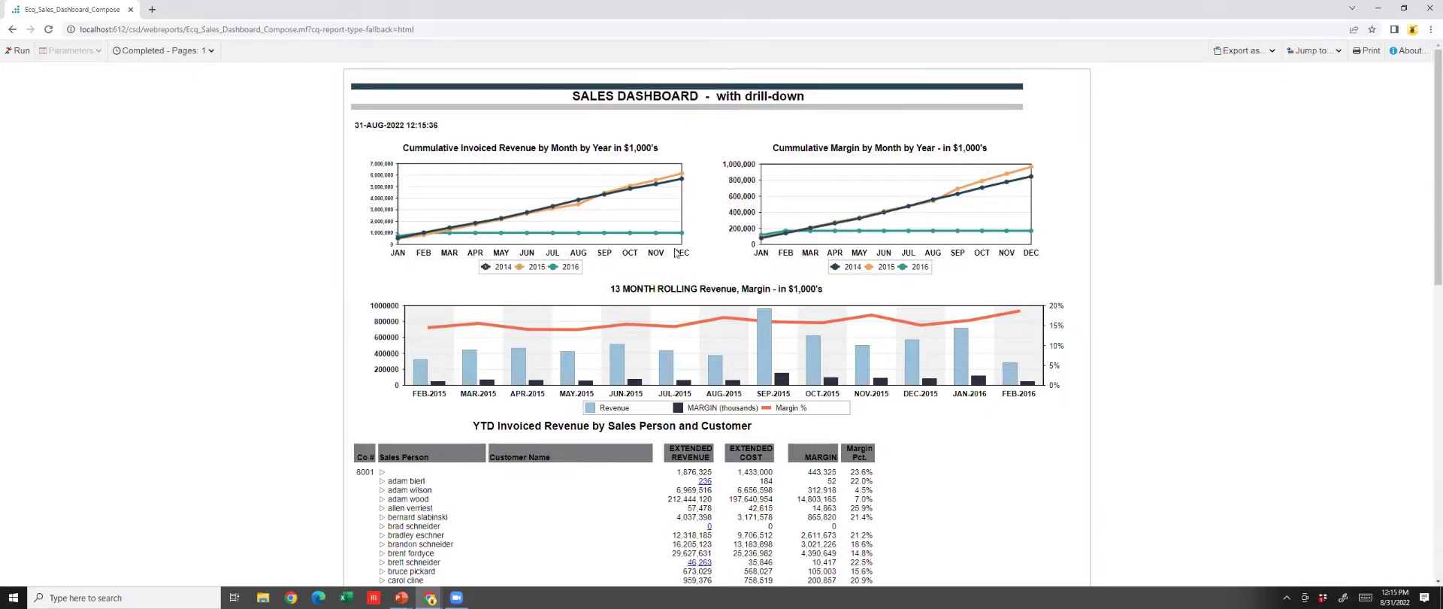
mouse_move(657, 189)
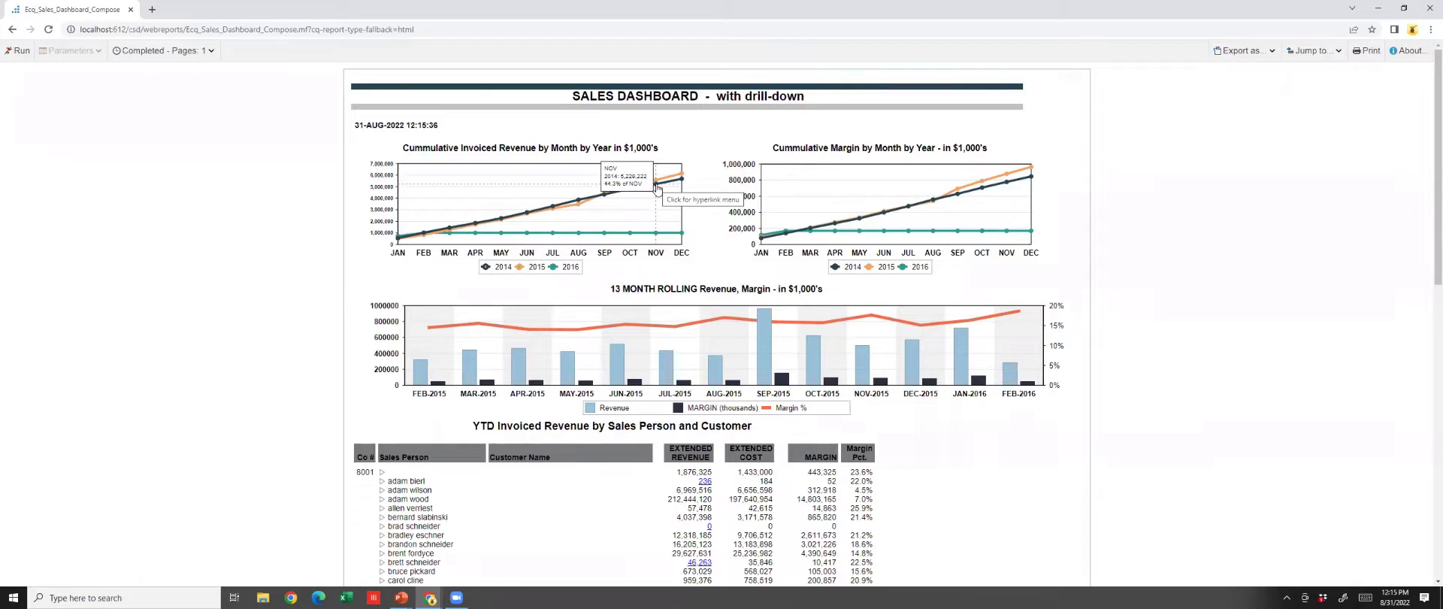
left_click(657, 188)
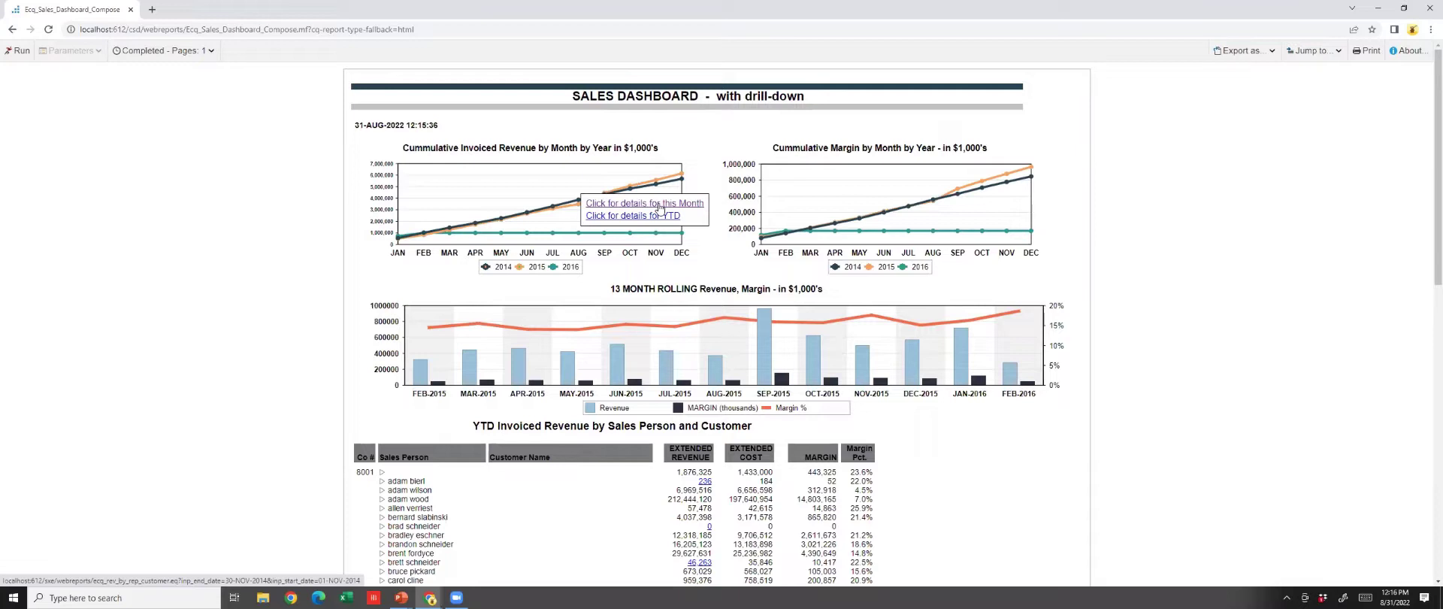
left_click(659, 208)
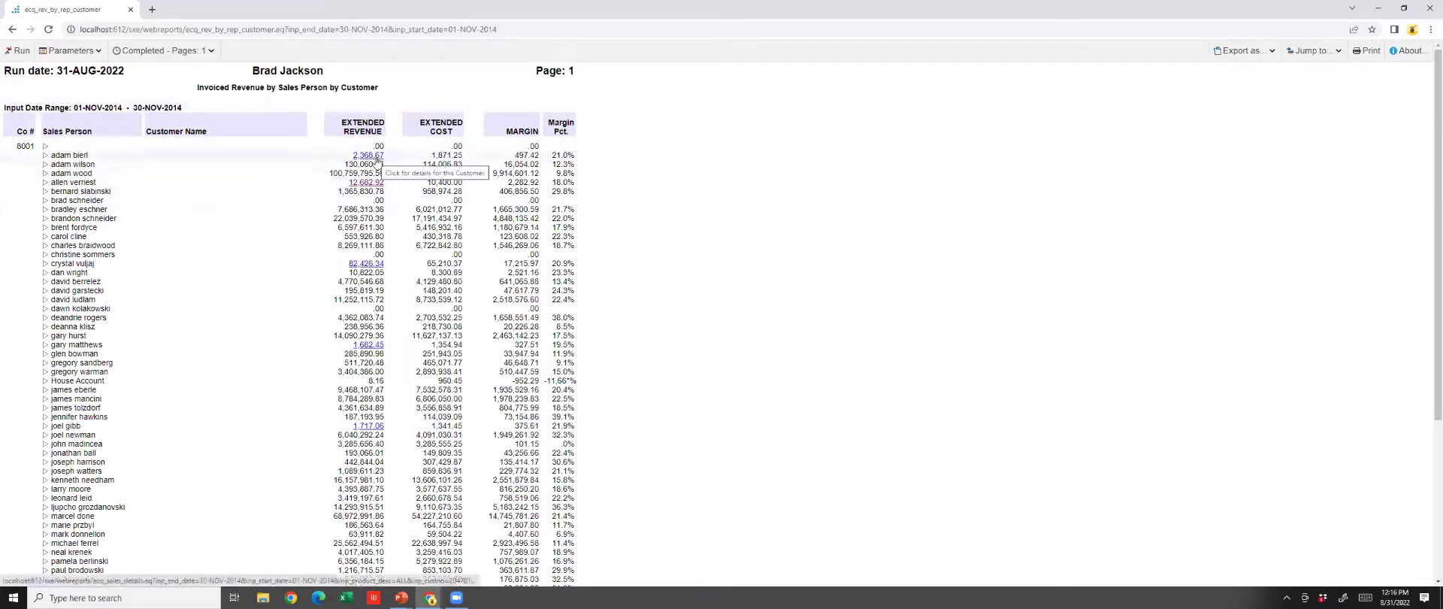
- Expand one salesperson's customers, open the sales details behind BARNES INTERNATIONAL INC's revenue, and return to the sales dashboard
left_click(44, 218)
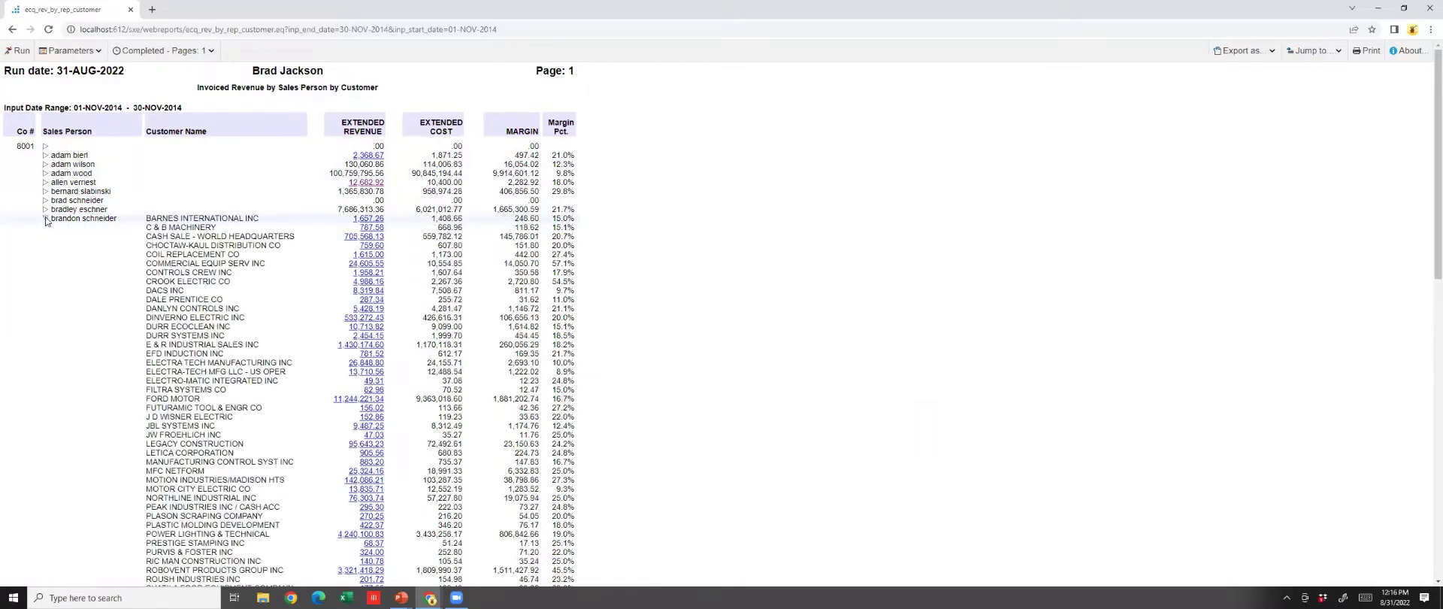
left_click(378, 222)
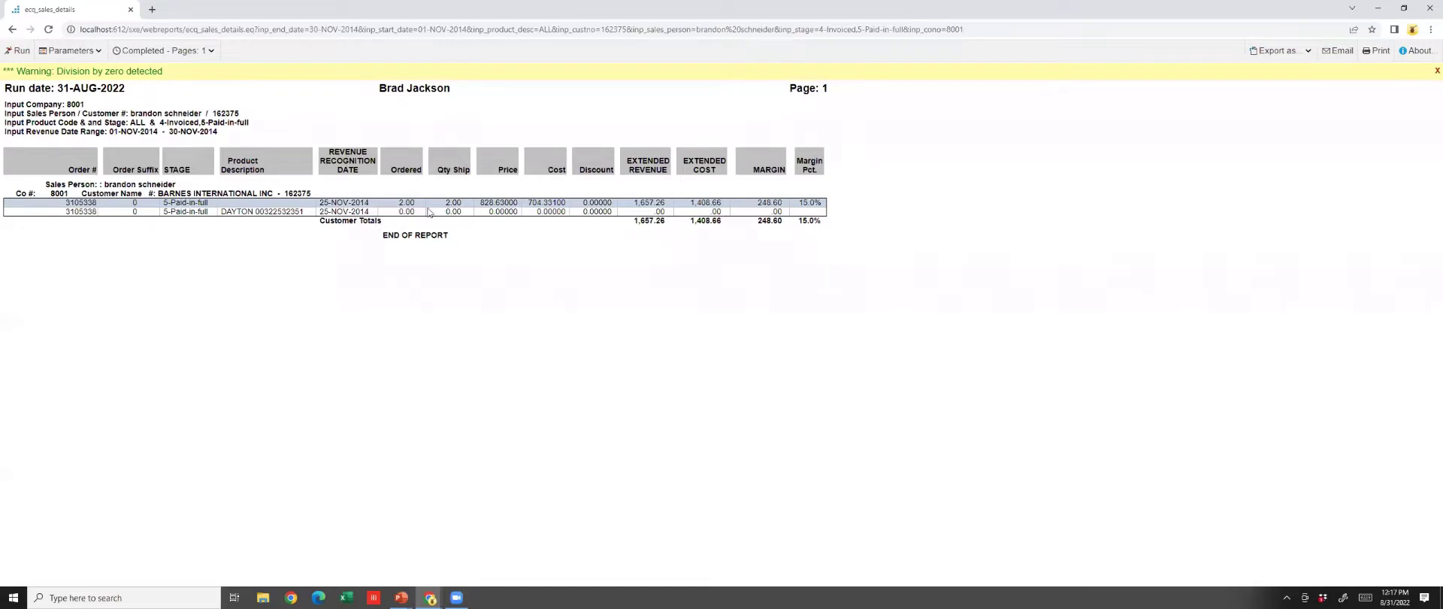
left_click(13, 30)
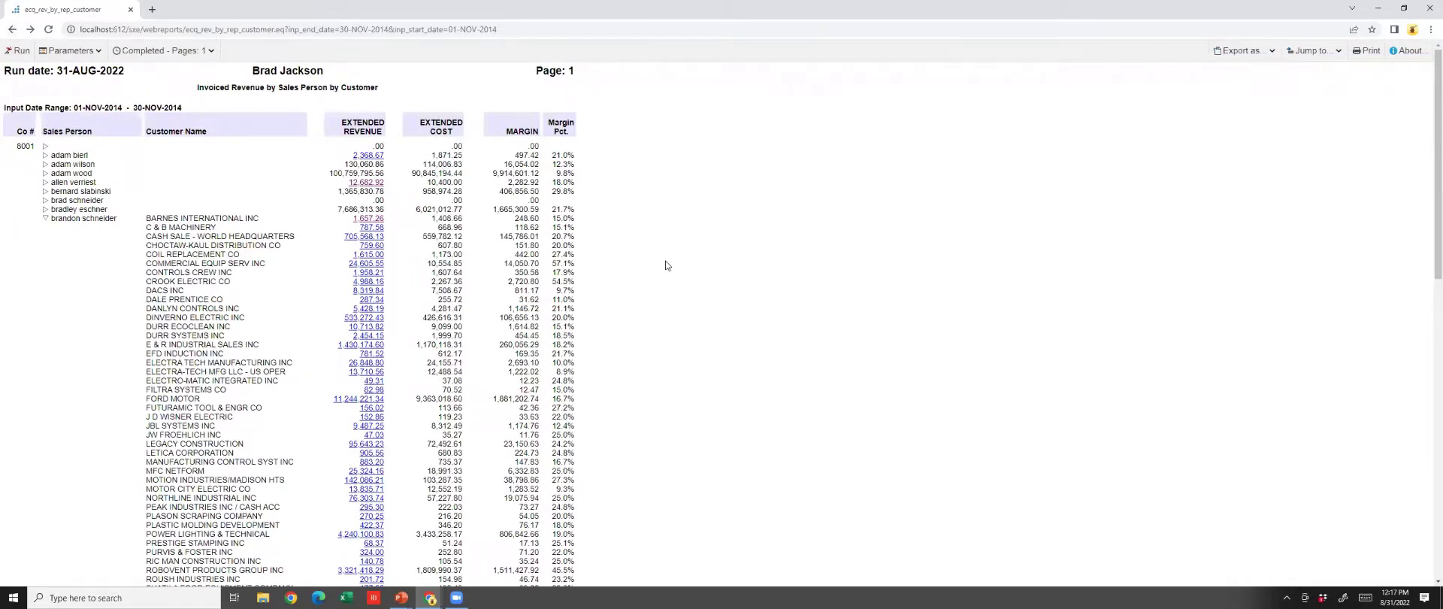
left_click(12, 30)
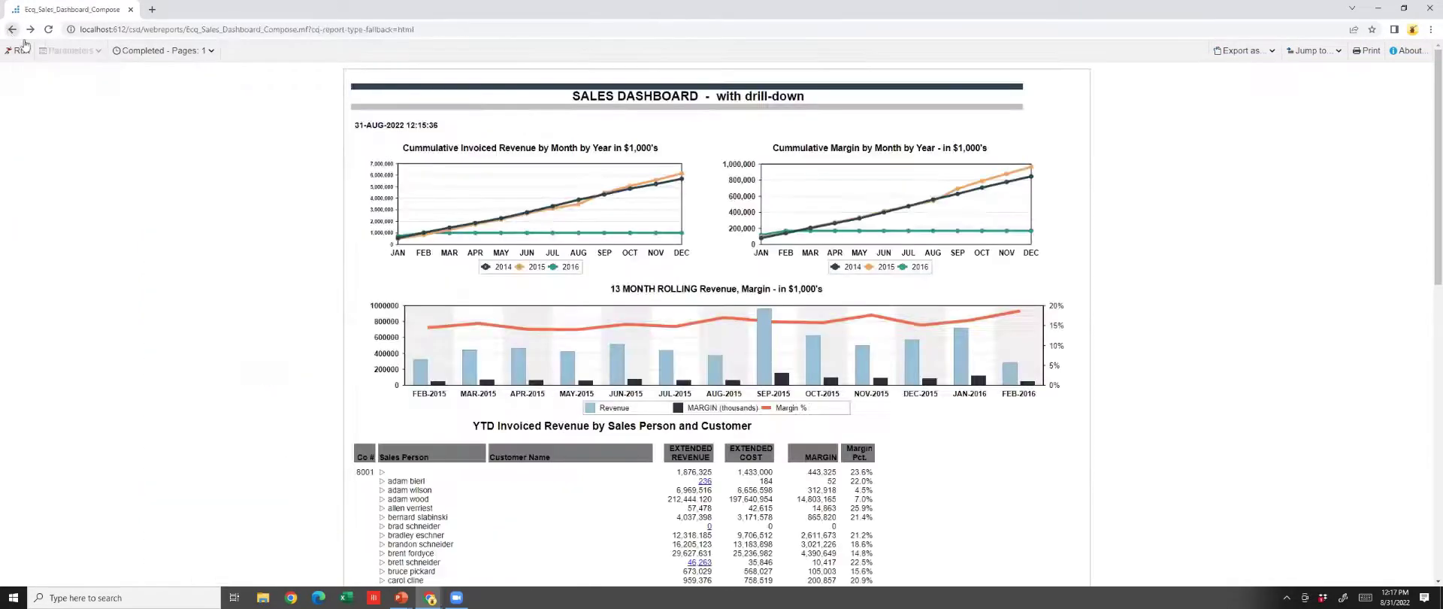
- Drill into the August 2015 revenue bar of the 13-month rolling chart and return to the dashboard
mouse_move(717, 376)
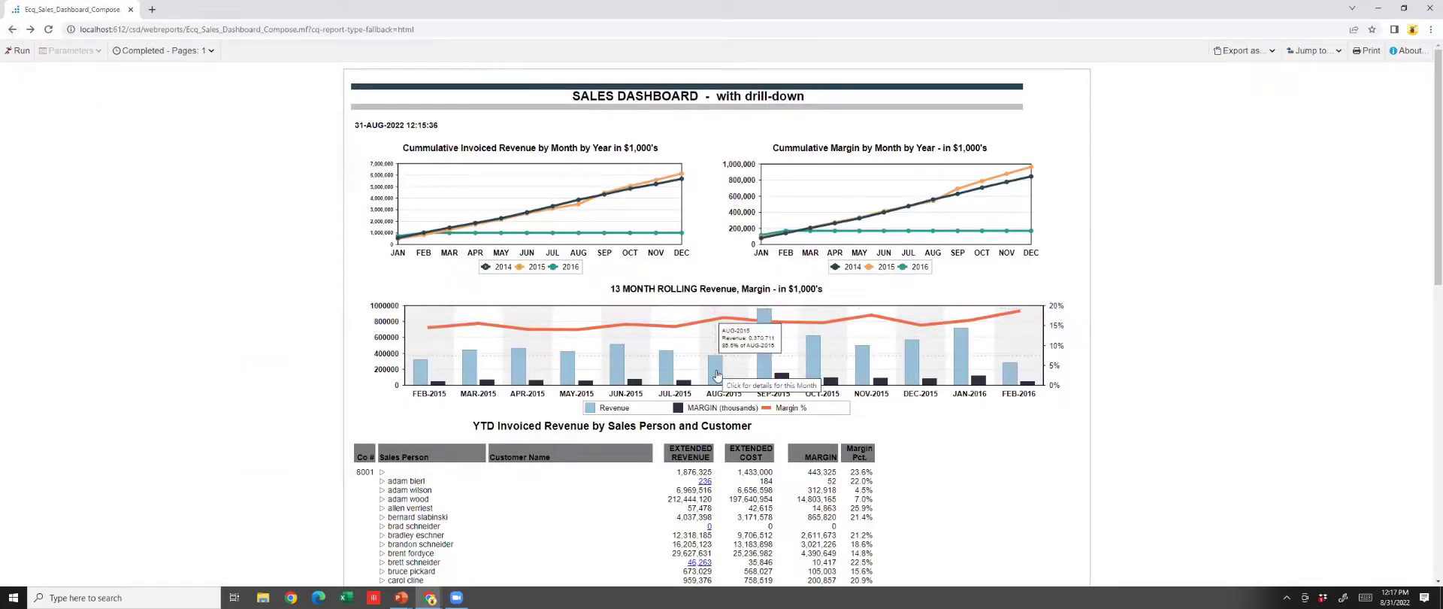
left_click(717, 376)
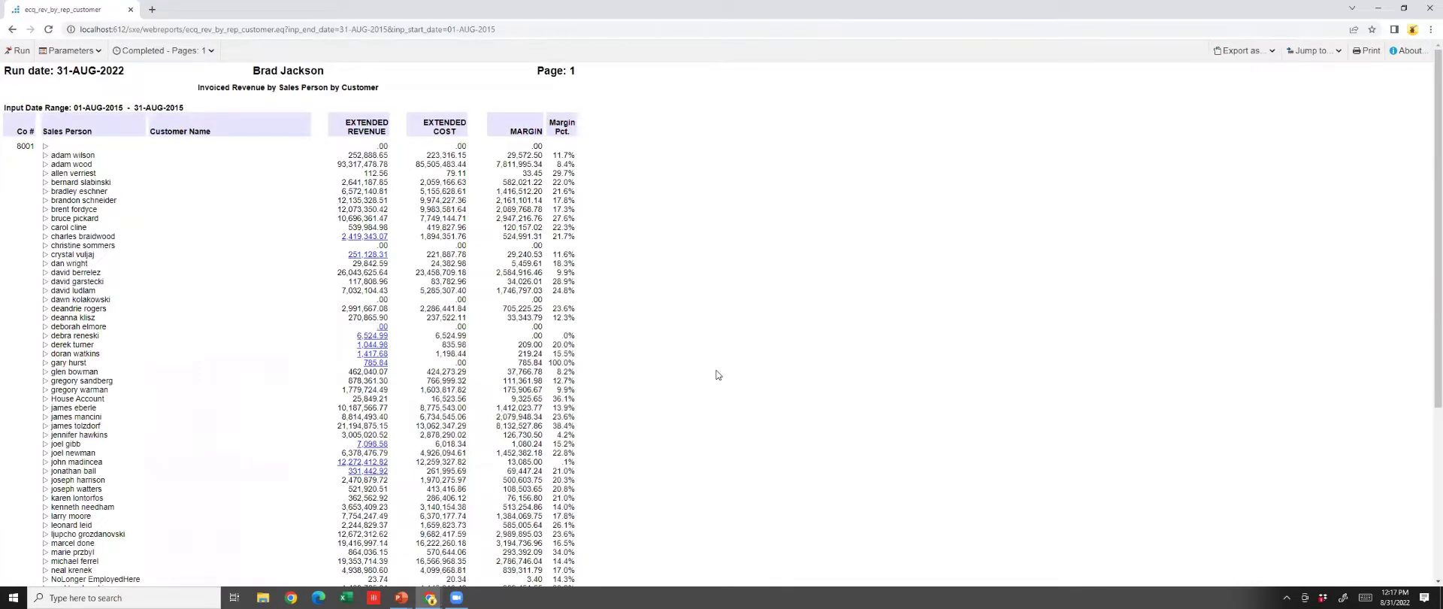
left_click(12, 31)
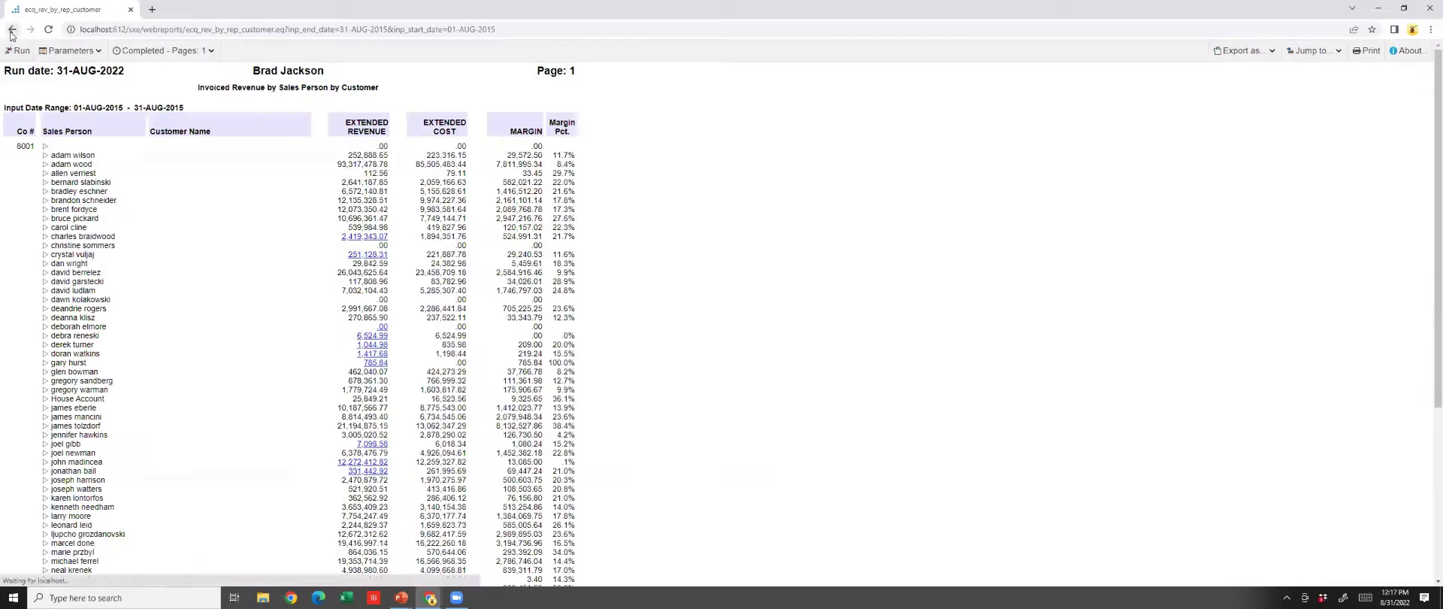
- Review the YTD Invoiced Revenue table, expanding and collapsing one salesperson's row, and return to the Sales document list
scroll(557, 459, "down", 2)
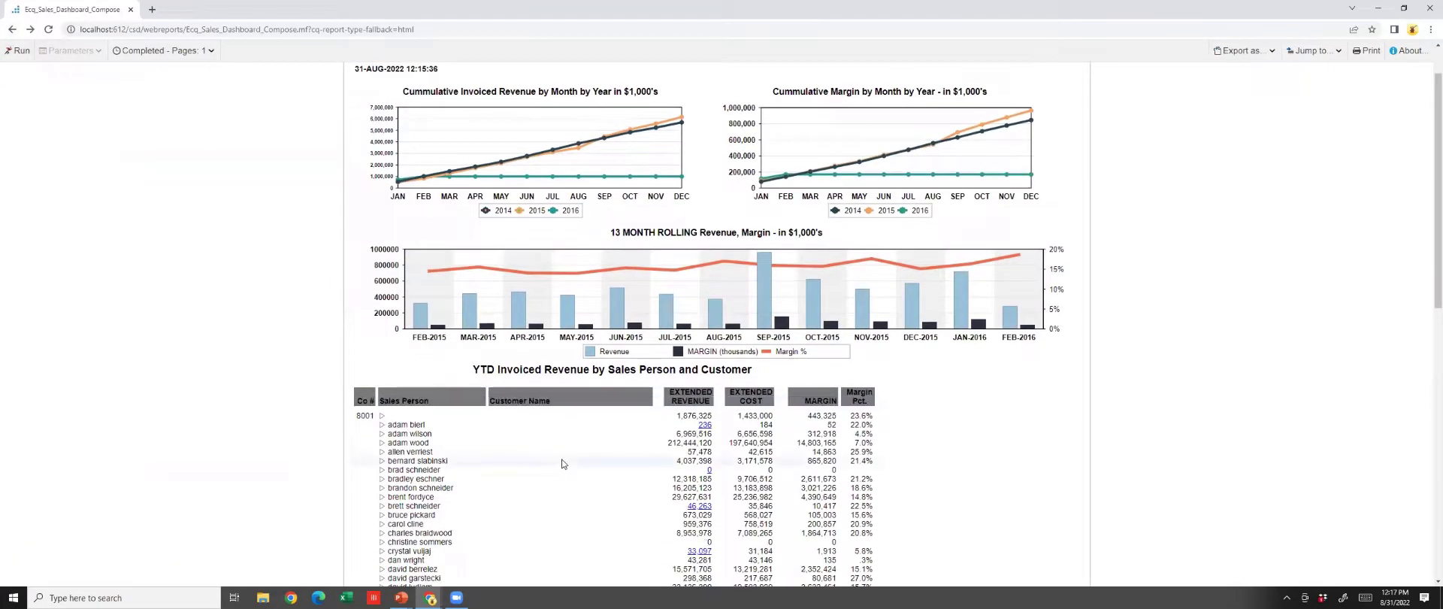
scroll(562, 464, "down", 2)
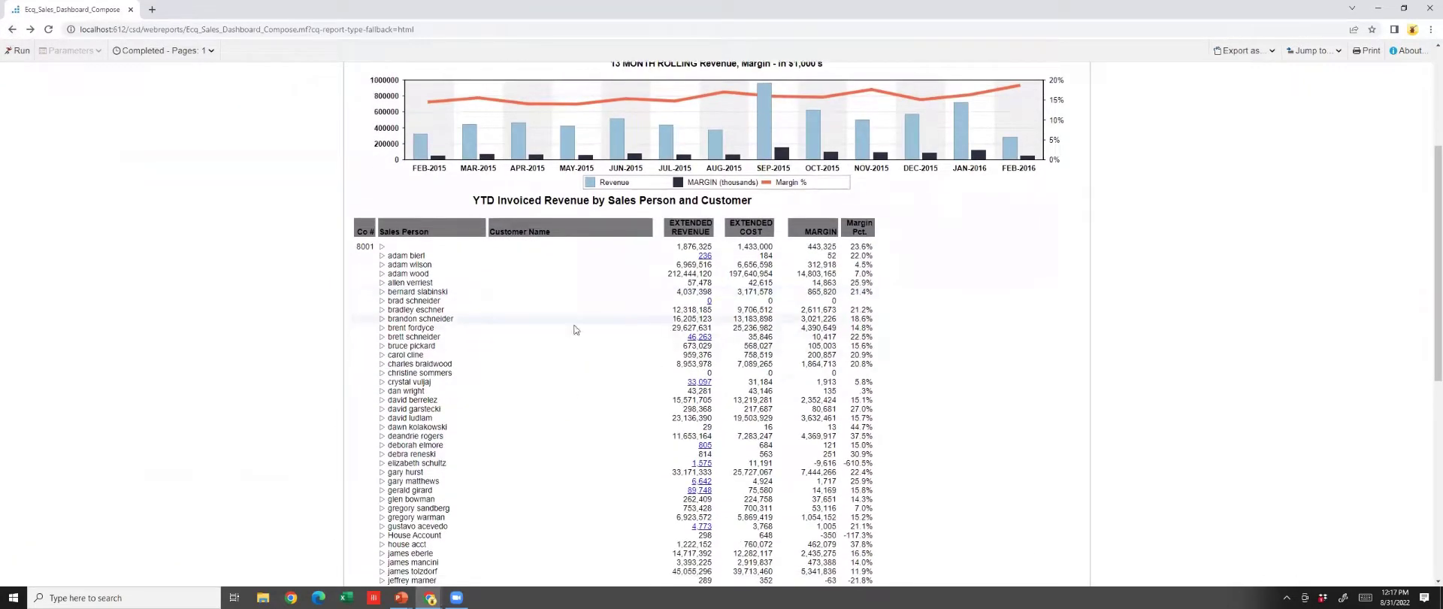
left_click(382, 283)
left_click(383, 283)
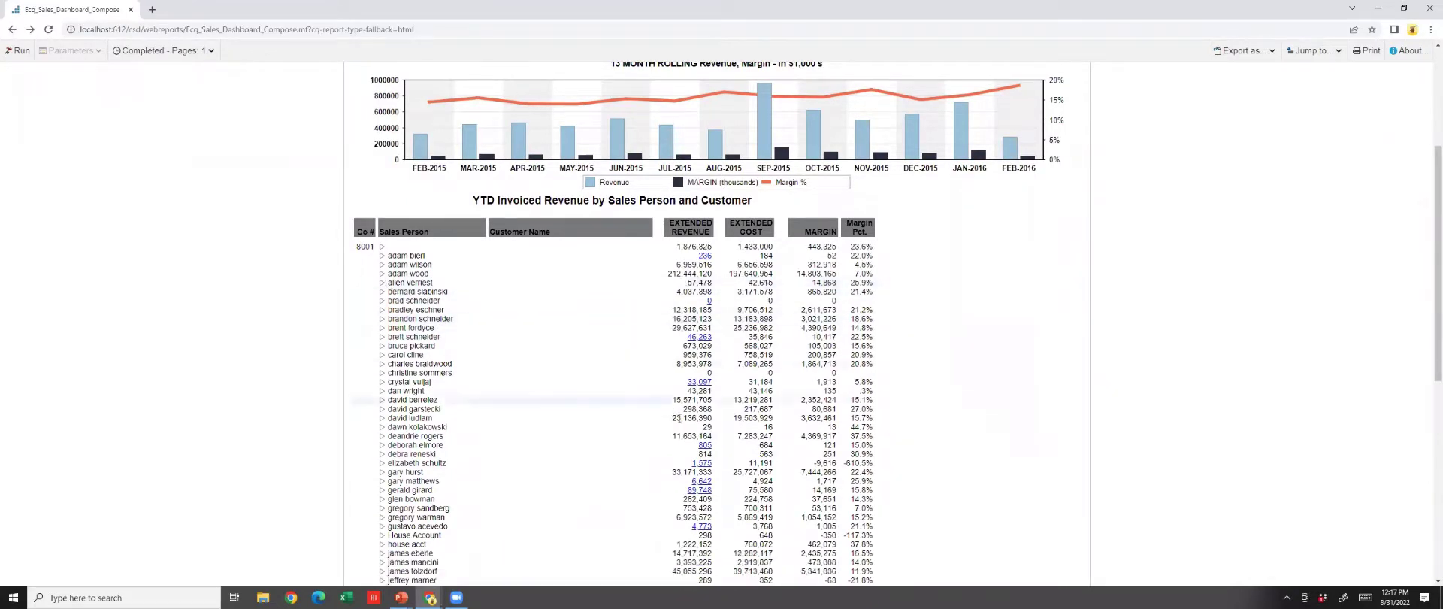
scroll(679, 418, "up", 3)
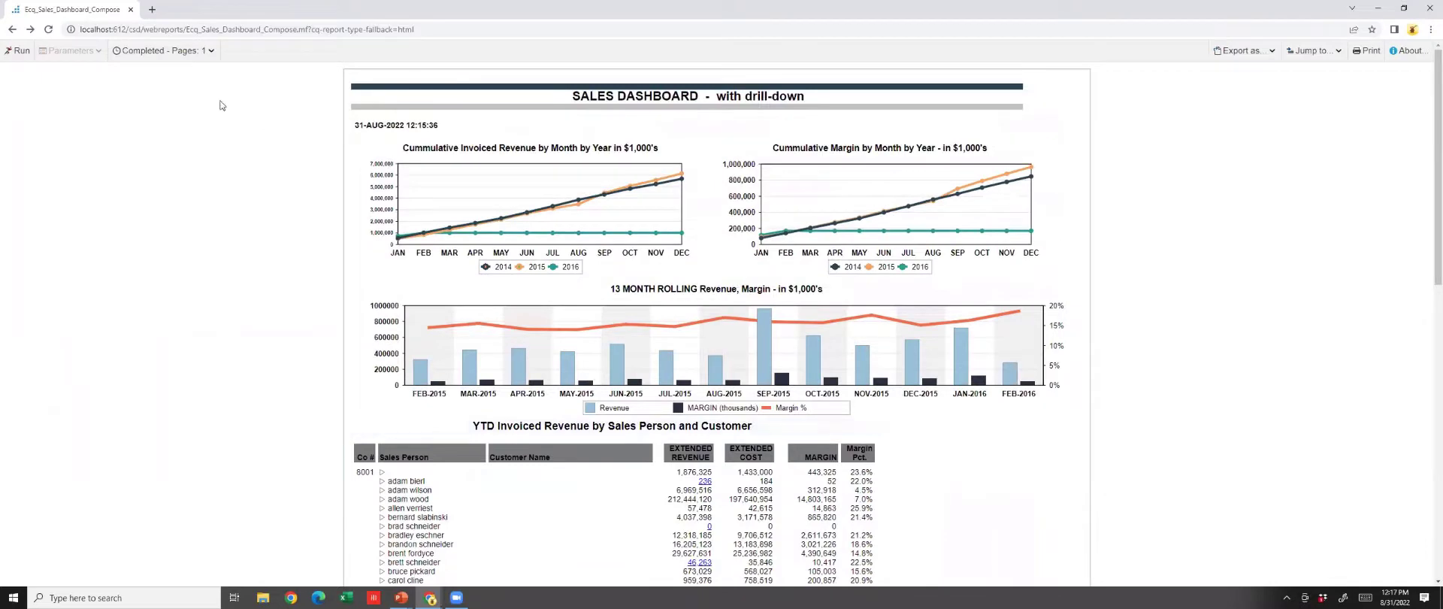
left_click(11, 29)
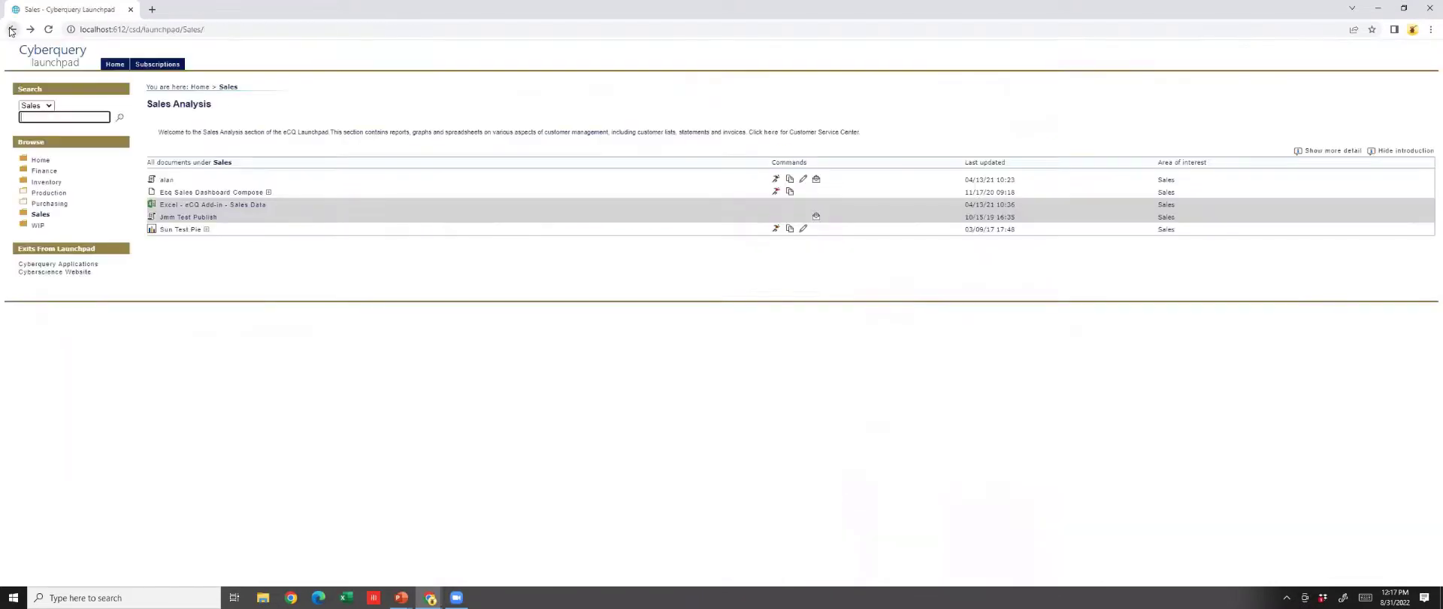
- Return to the Cyberquery applications, open Cyberquery HTML for CSD, and start a new Sum Report in the report wizard
left_click(50, 267)
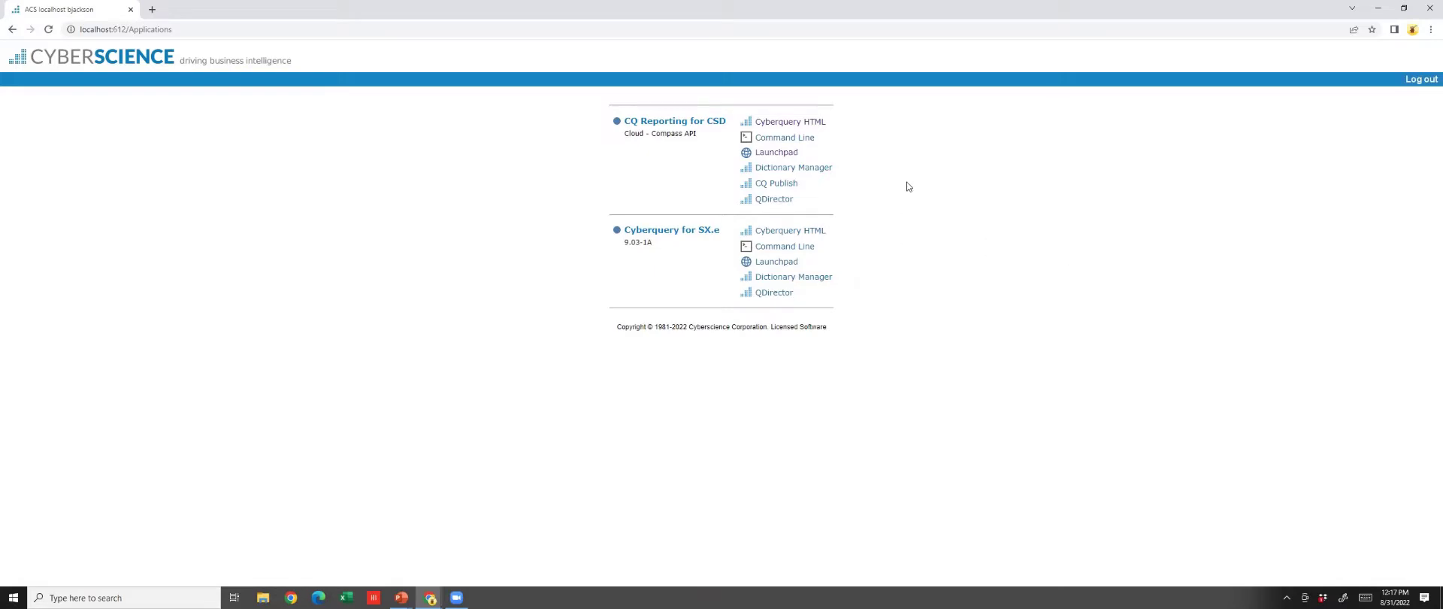
left_click(827, 125)
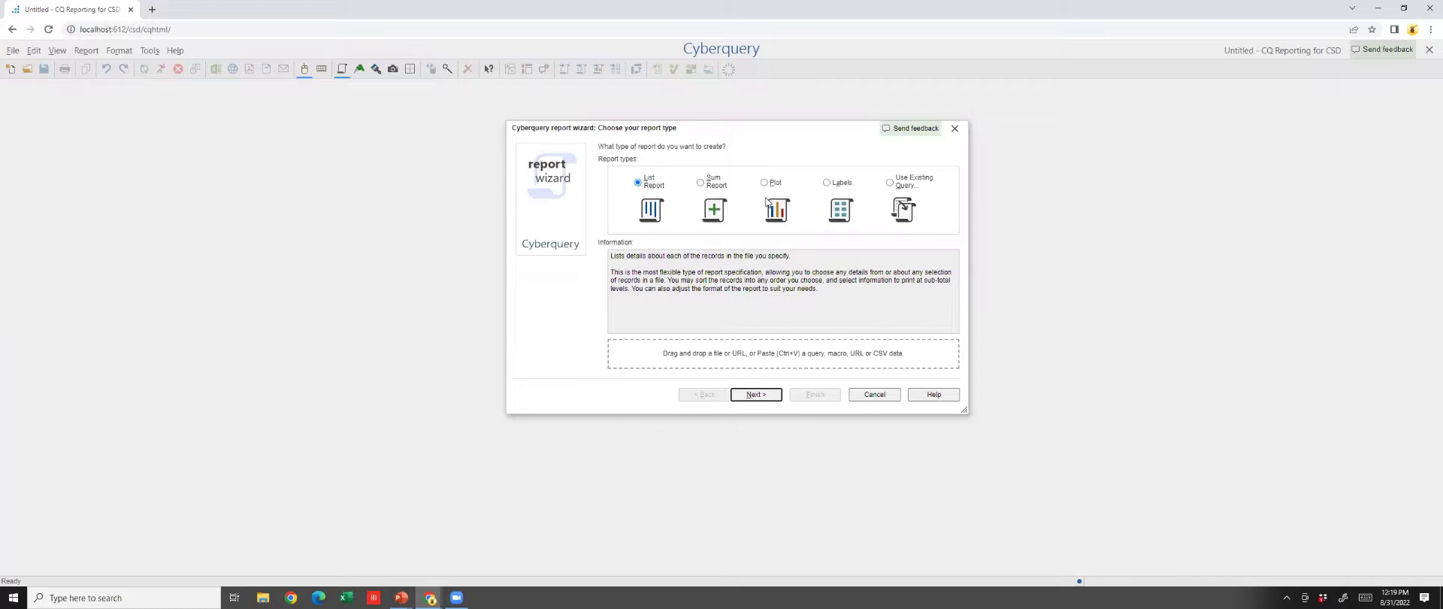
left_click(701, 183)
left_click(774, 398)
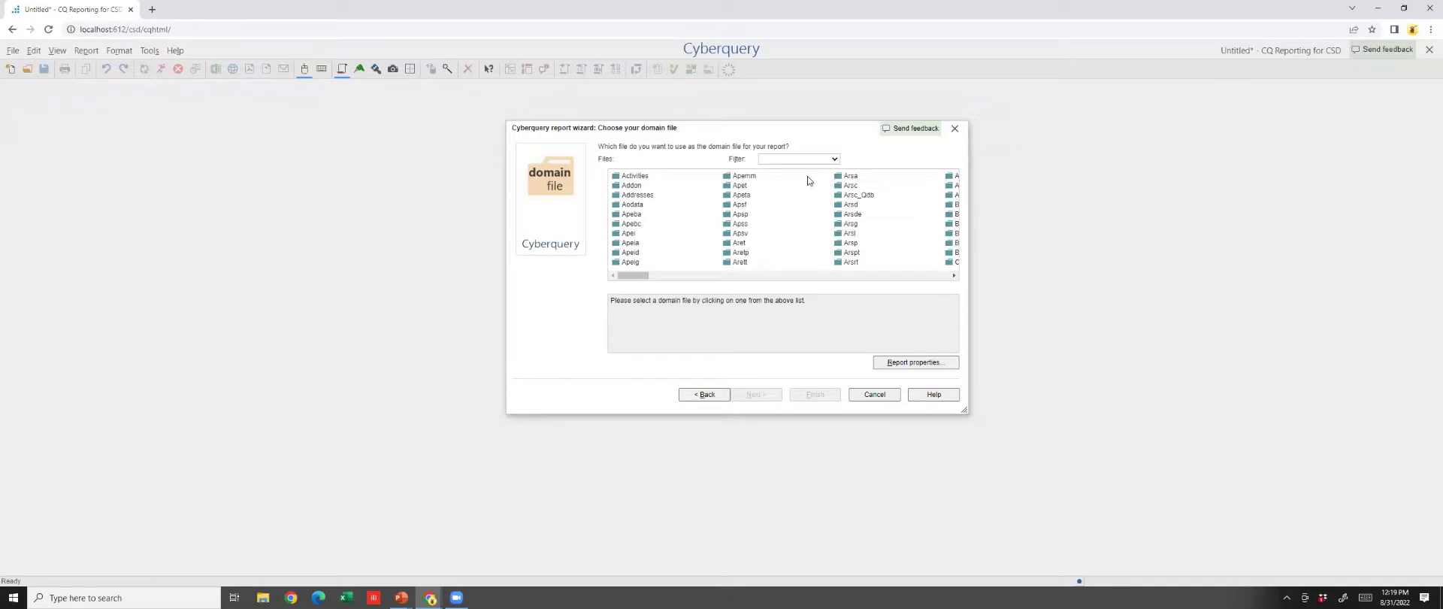
- Choose Oeel_Qdb as the domain file for the Sum Report and continue to the report body items
left_click(743, 205)
key("o")
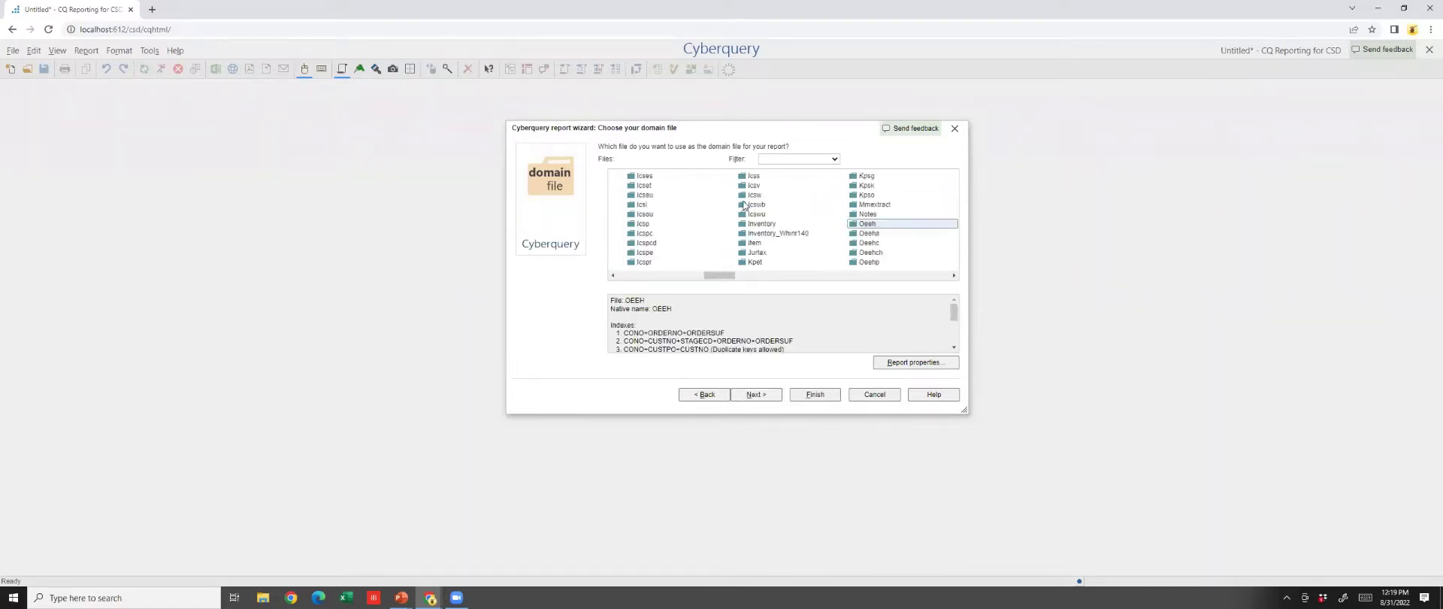
left_click(954, 276)
left_click(916, 196)
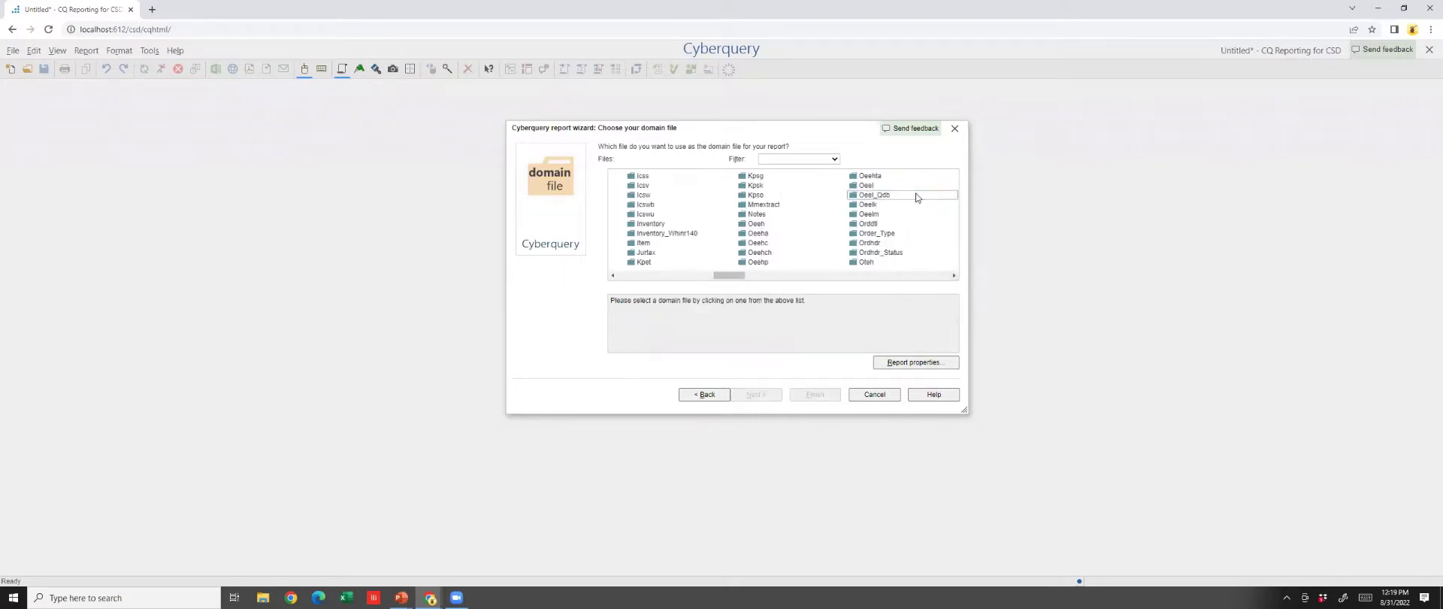
double_click(902, 197)
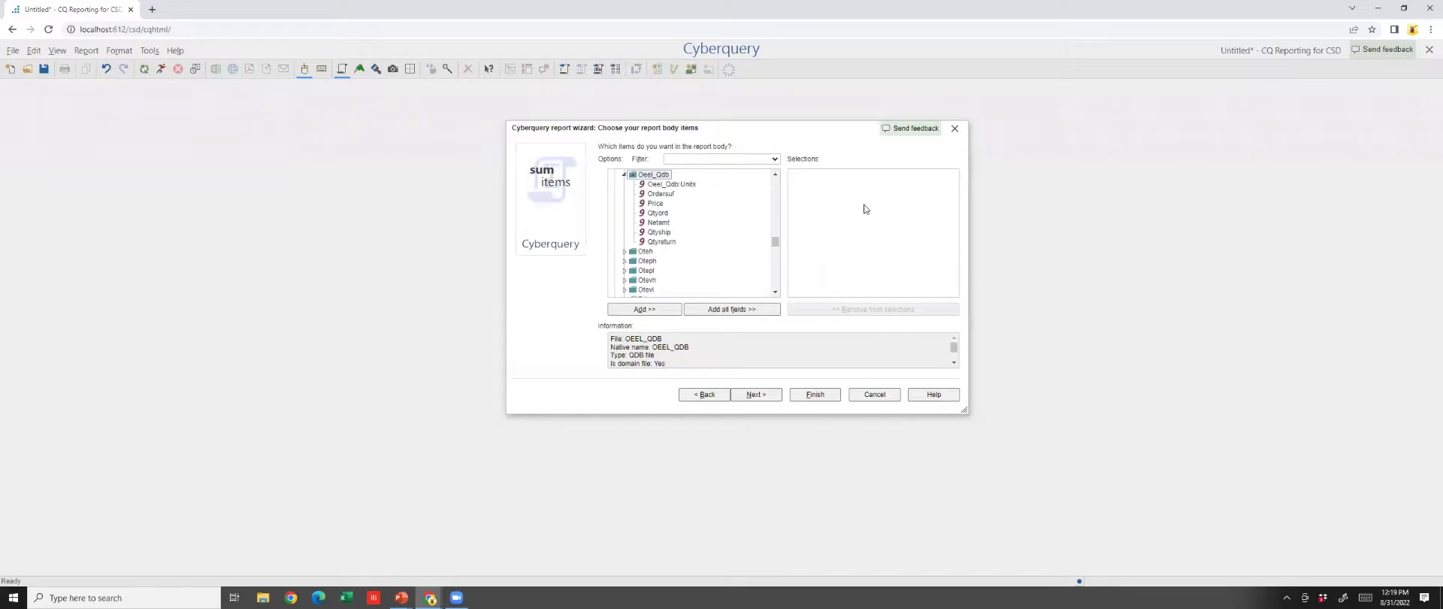
- Add the Netamt field of Oeel_Qdb to the report body and continue to the sort items
double_click(663, 224)
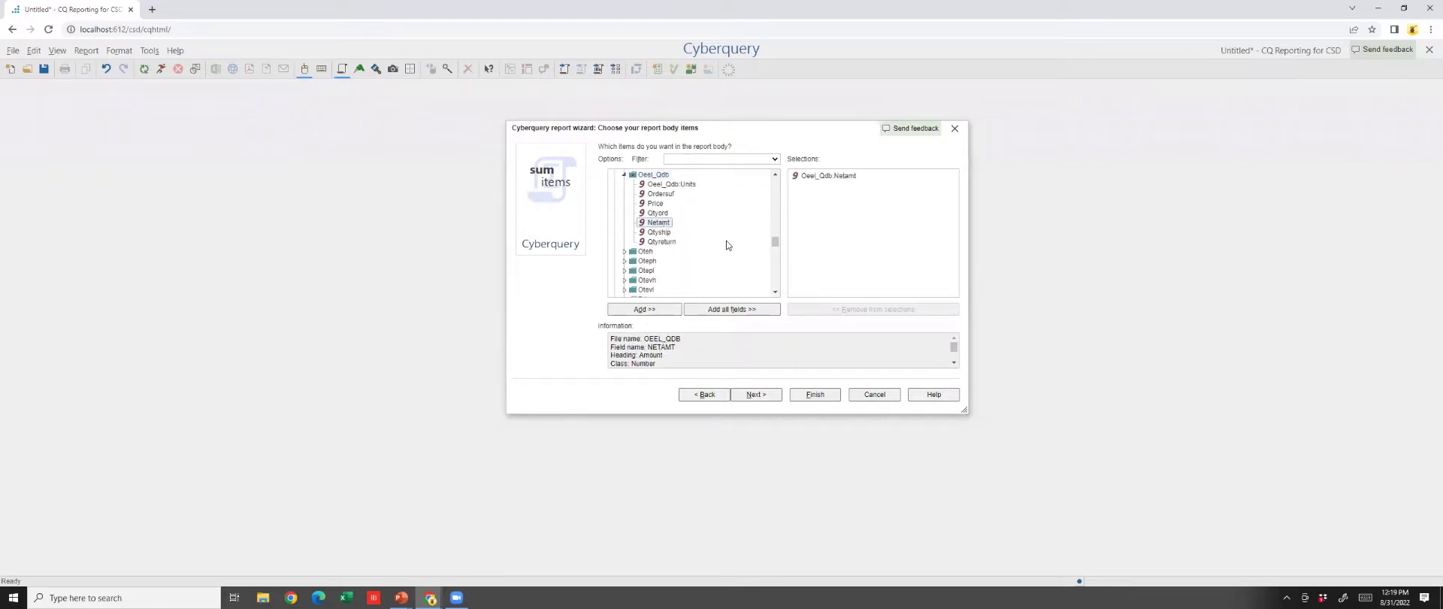
scroll(777, 235, "up", 4)
left_click_drag(776, 233, 776, 193)
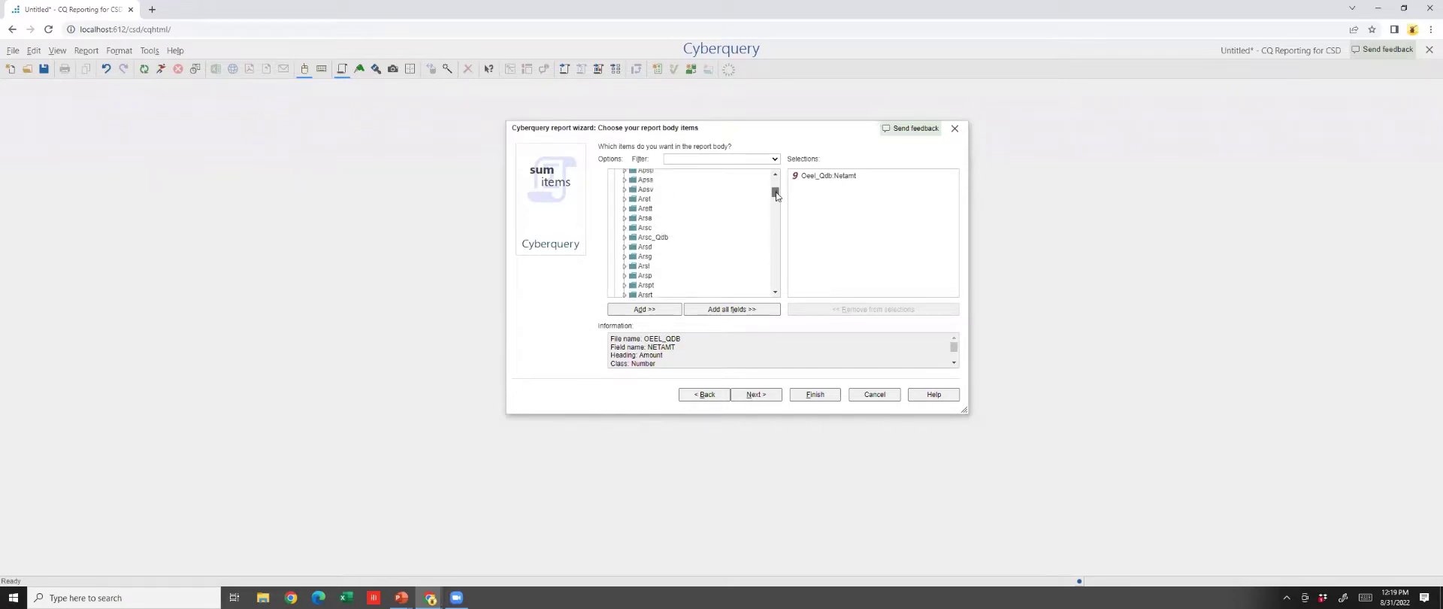
left_click(625, 239)
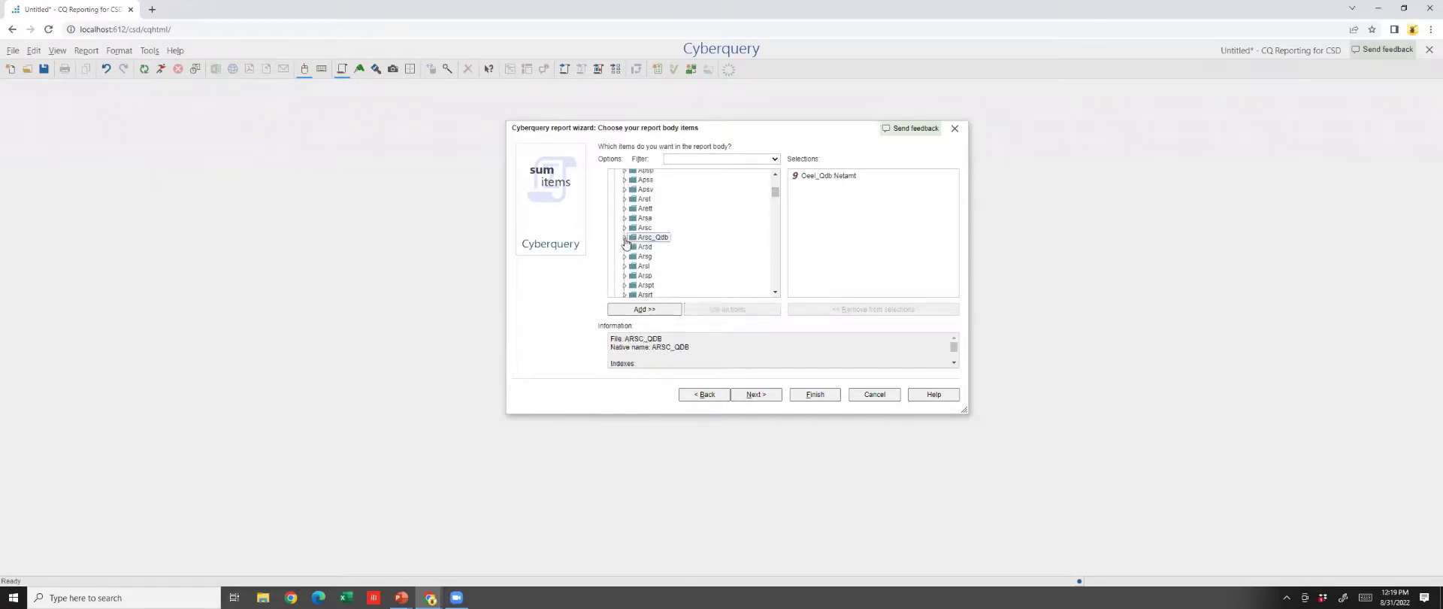
left_click(750, 395)
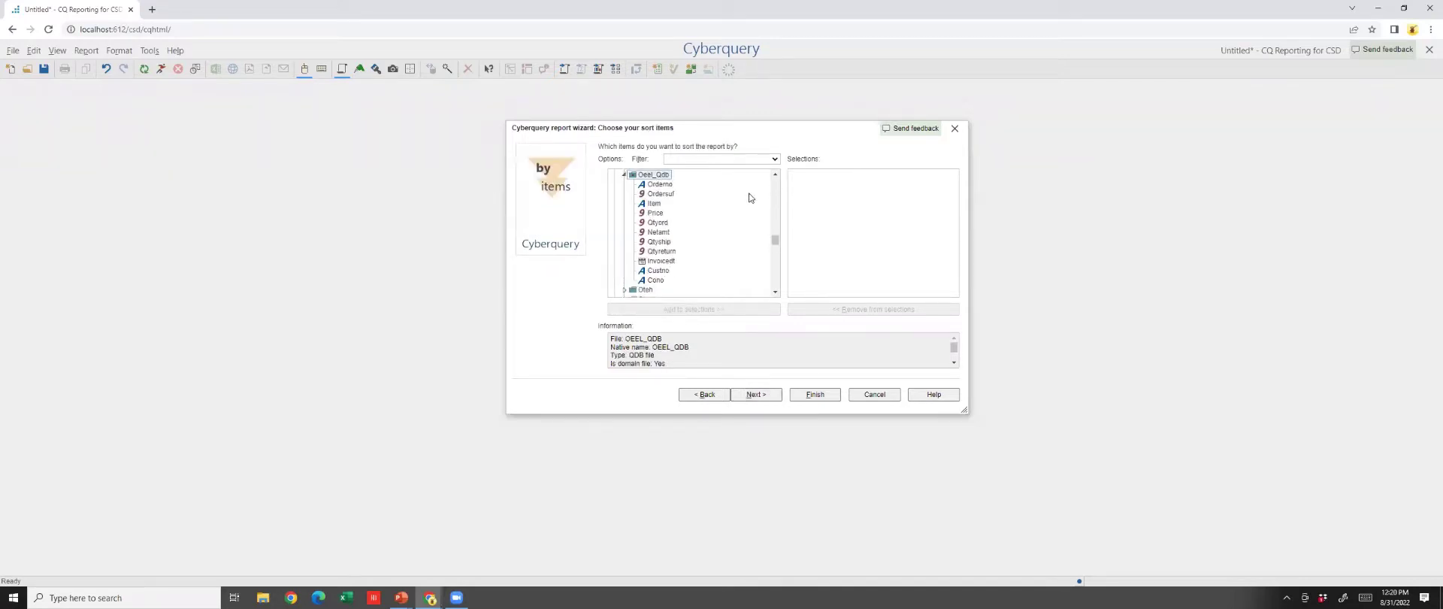
- Sort the report by the Name field of Arsc_Qdb and finish the wizard to run it
left_click(774, 188)
left_click_drag(774, 188, 775, 188)
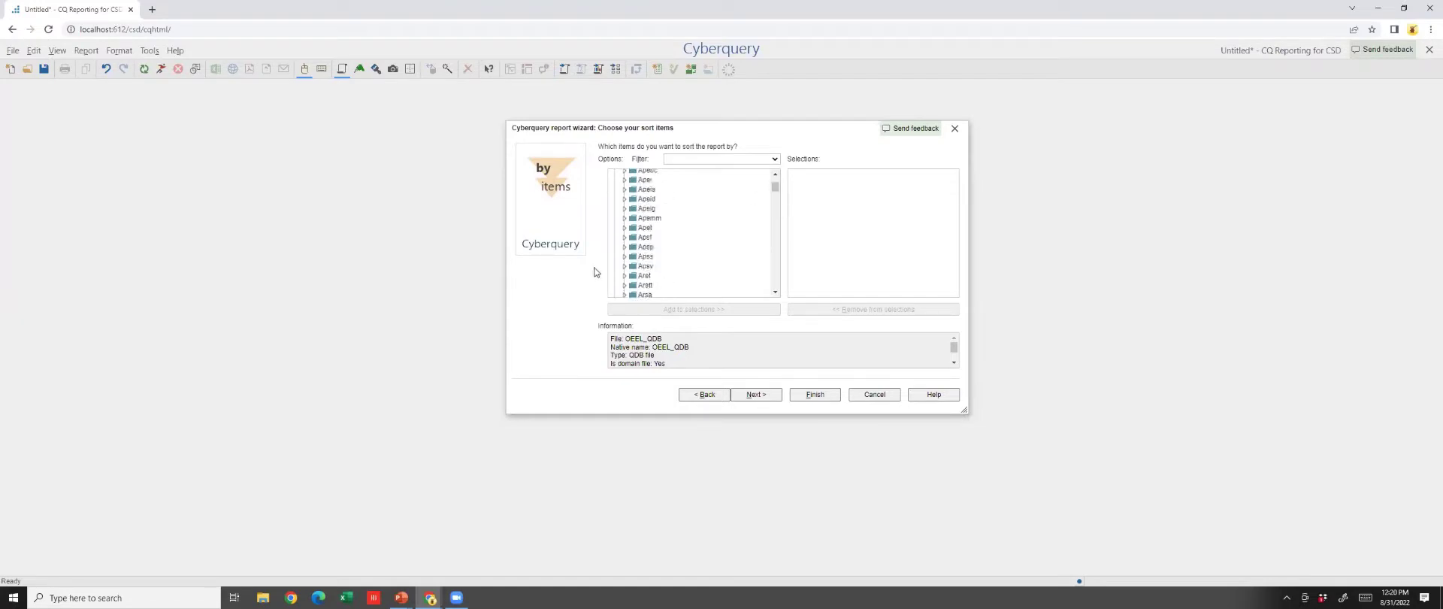
scroll(655, 261, "up", 2)
scroll(655, 260, "down", 10)
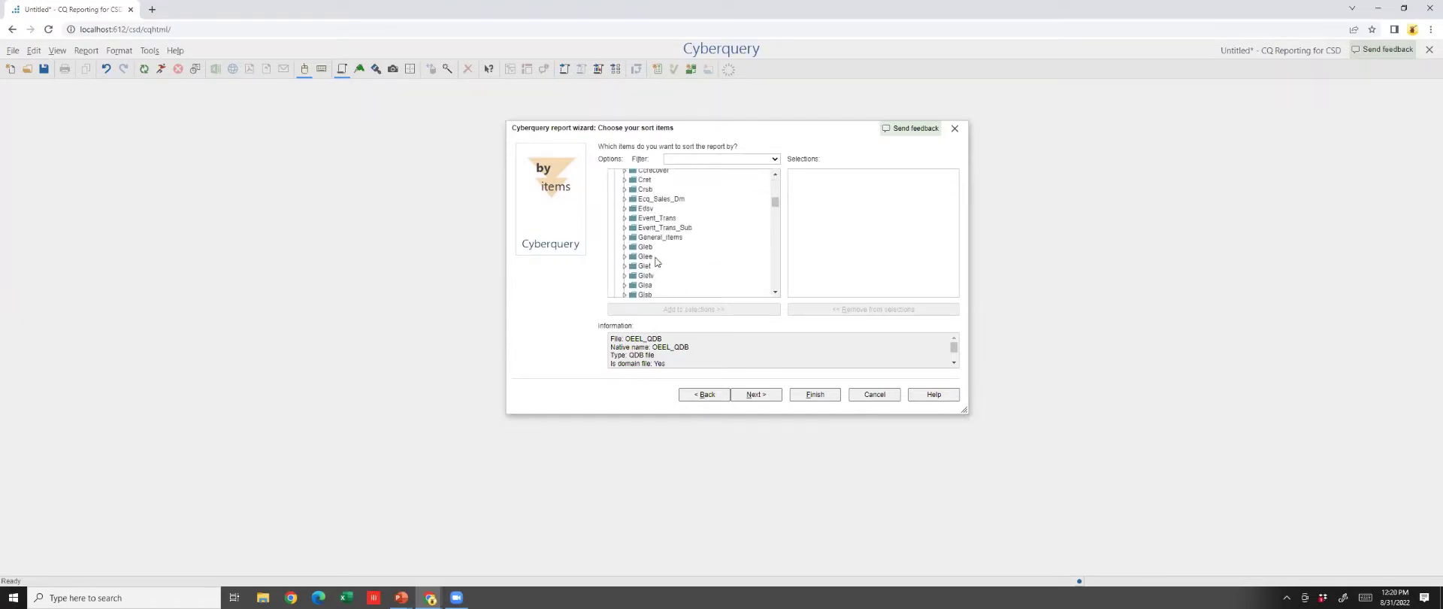
scroll(655, 261, "up", 4)
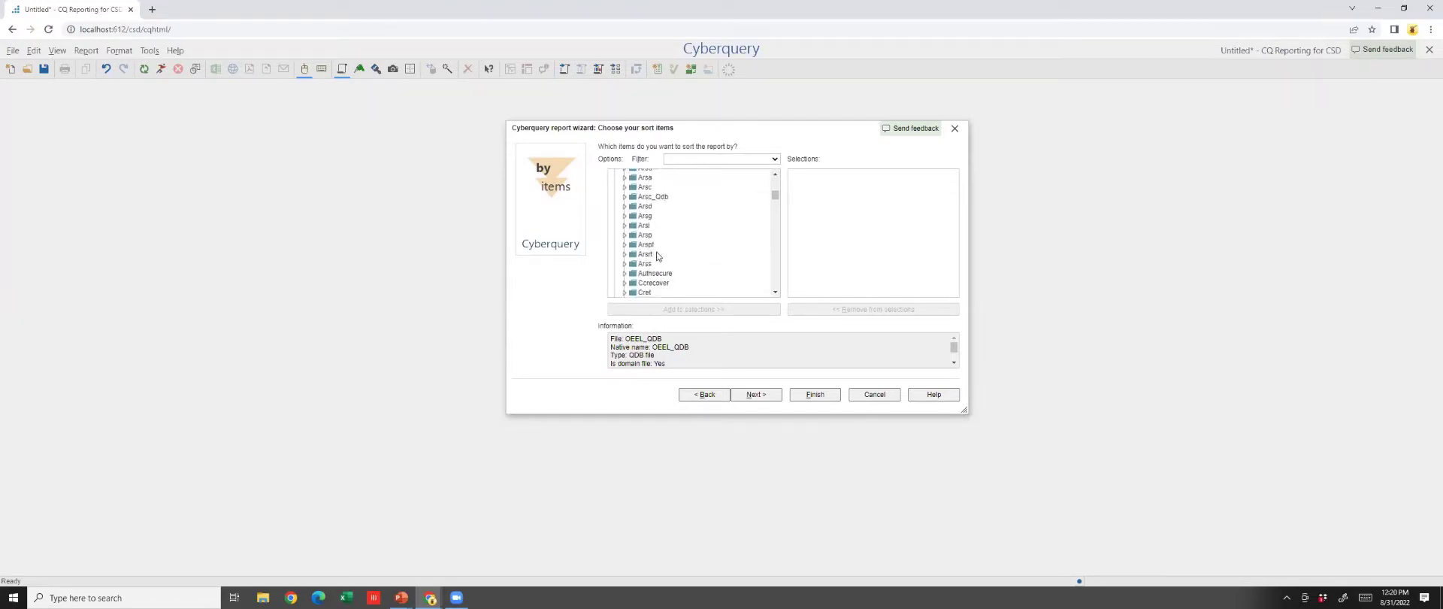
double_click(634, 197)
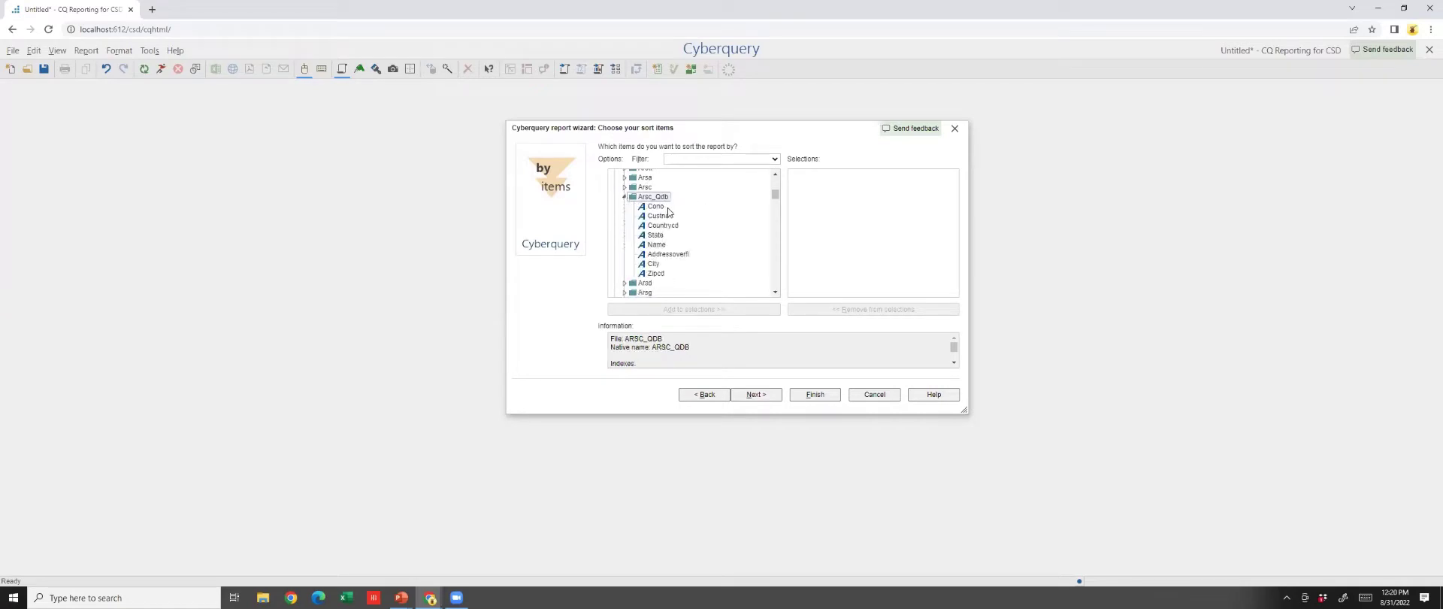
double_click(656, 245)
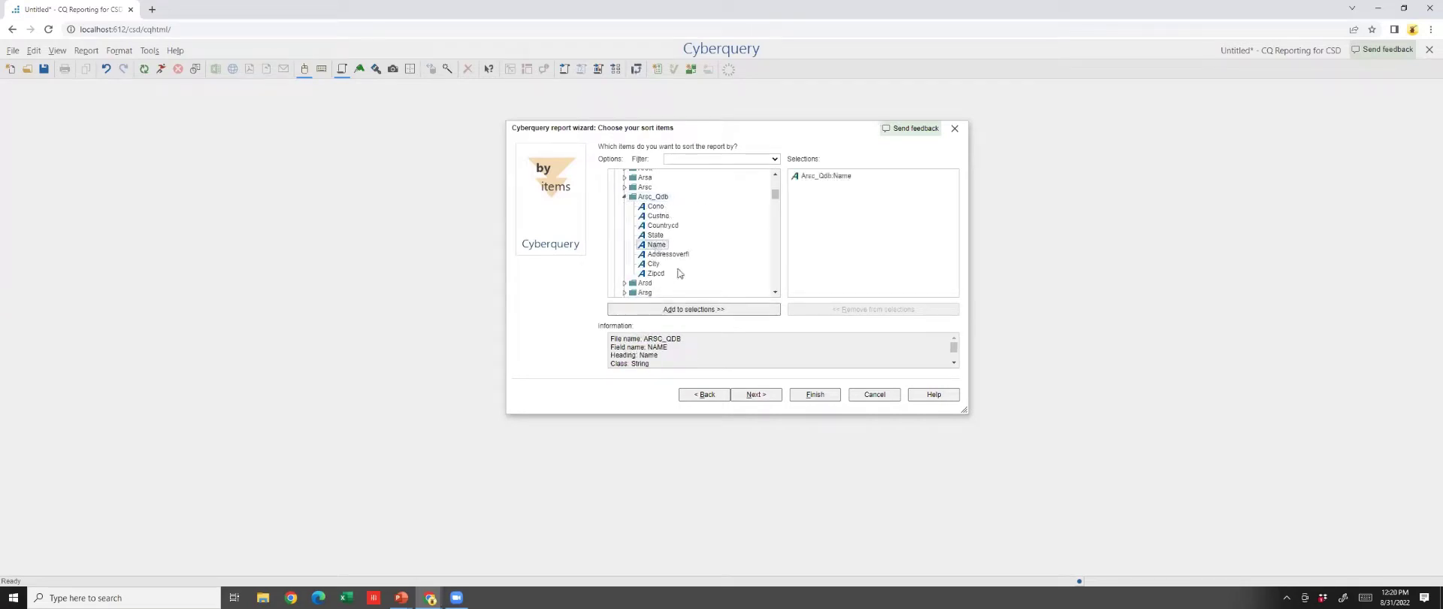
left_click(803, 394)
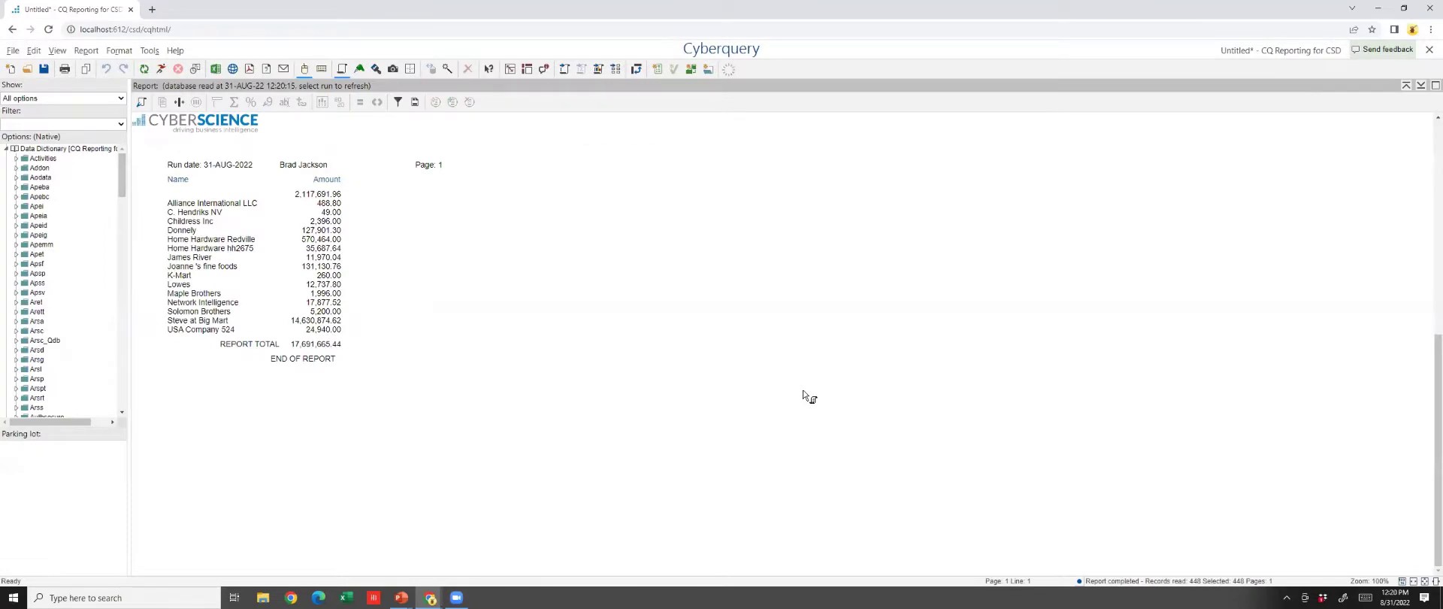
- Restrict the report to records whose customer name is not null
left_click(211, 197)
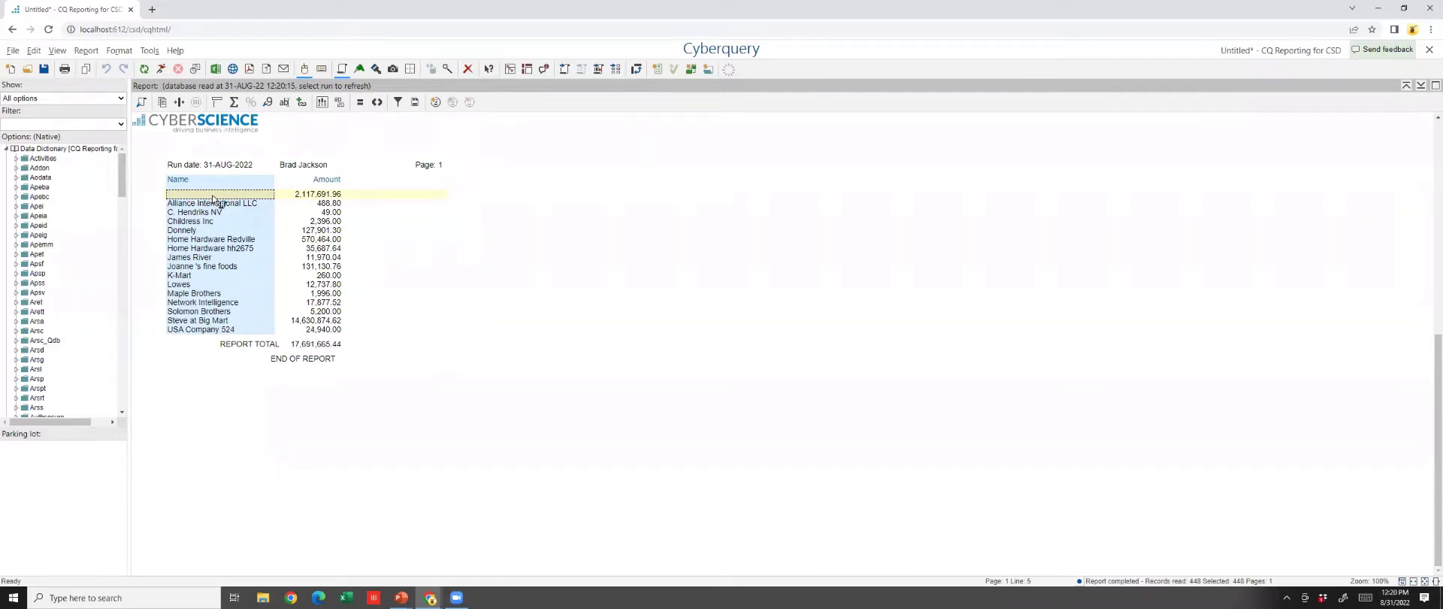
right_click(213, 199)
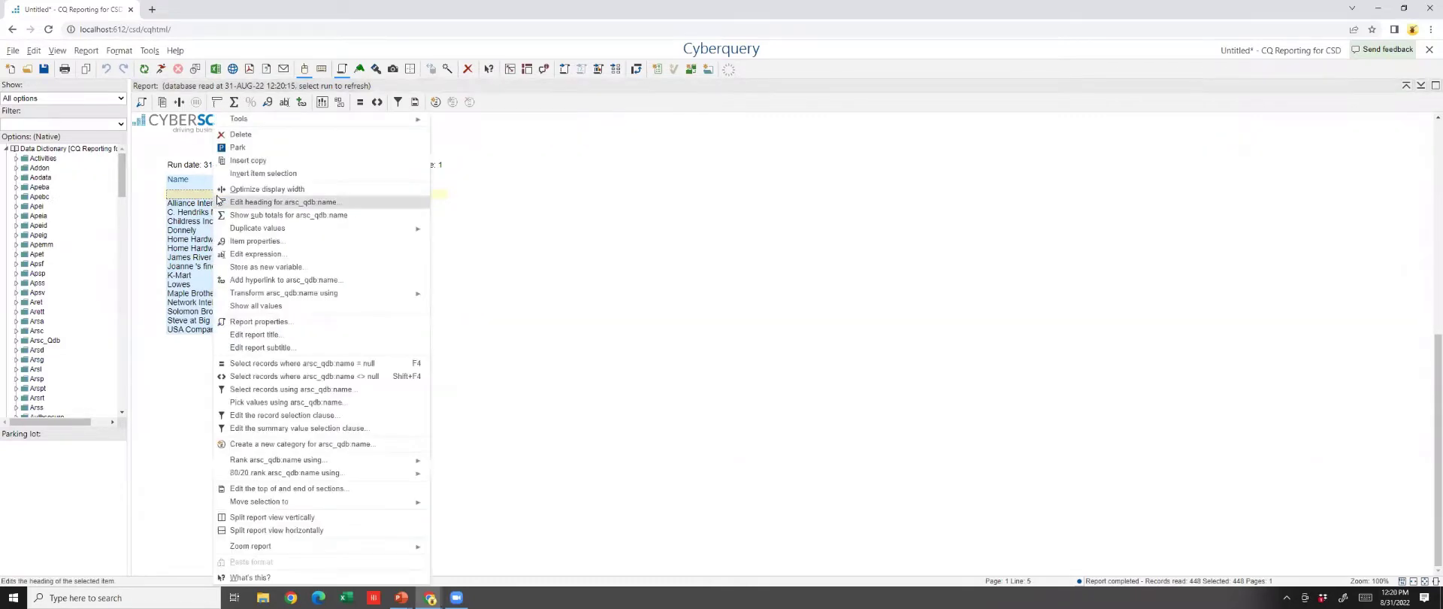
left_click(262, 378)
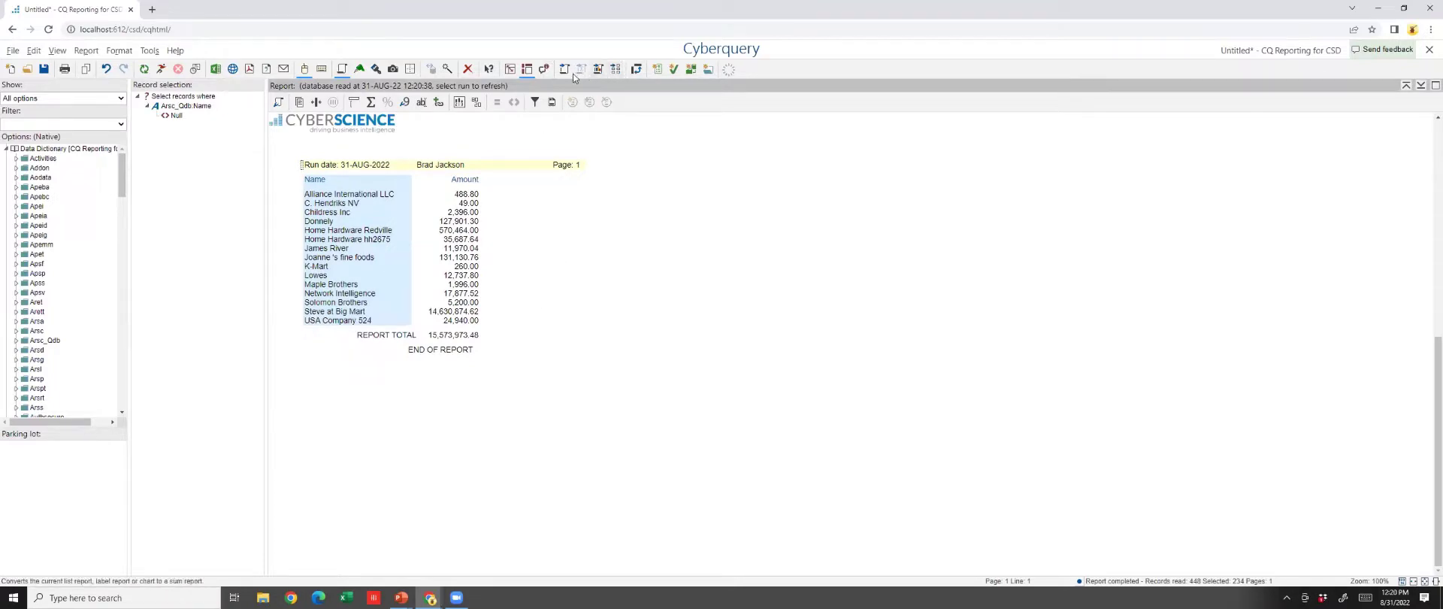
- Review the report's structure in the visual editor windows and its query code, and return to the report with its record selection
left_click(528, 71)
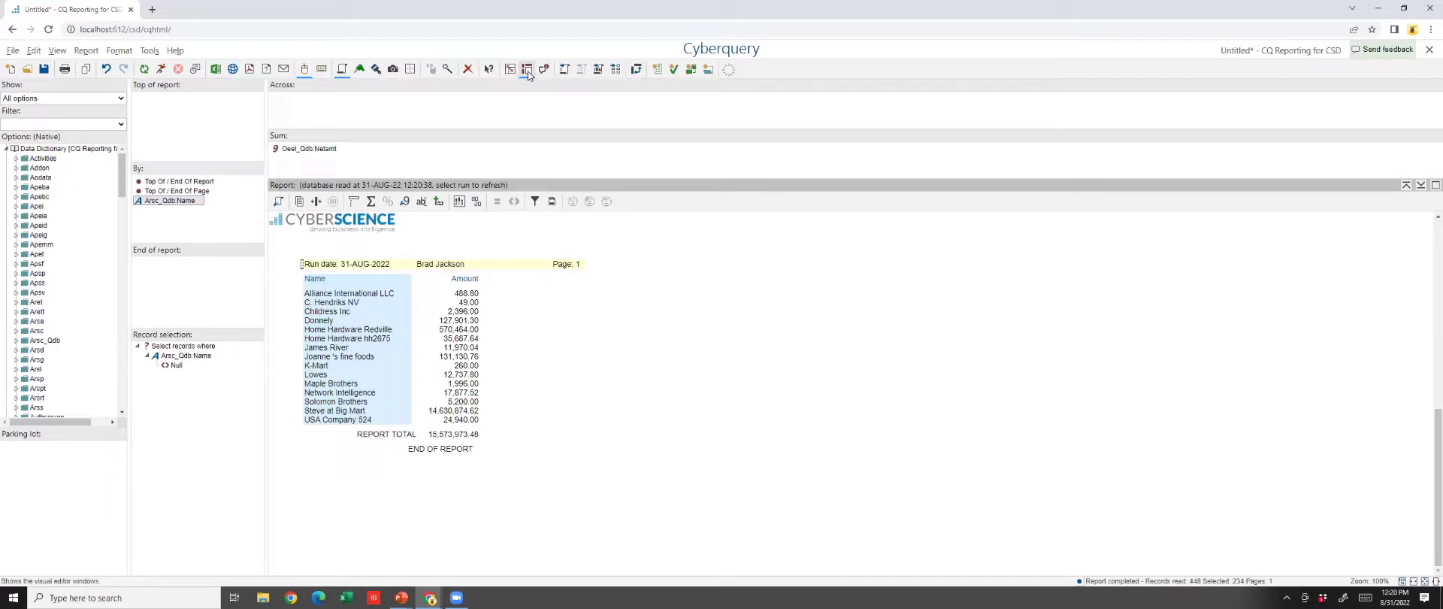
left_click(322, 69)
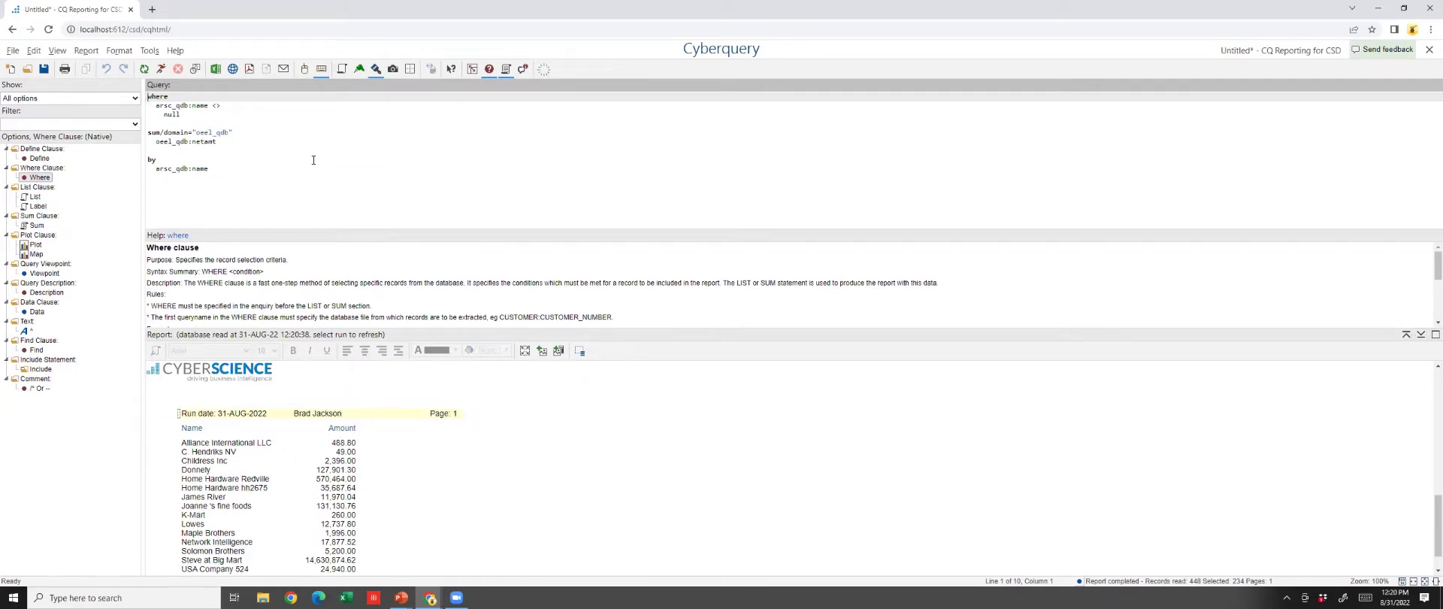
left_click(342, 70)
left_click(527, 69)
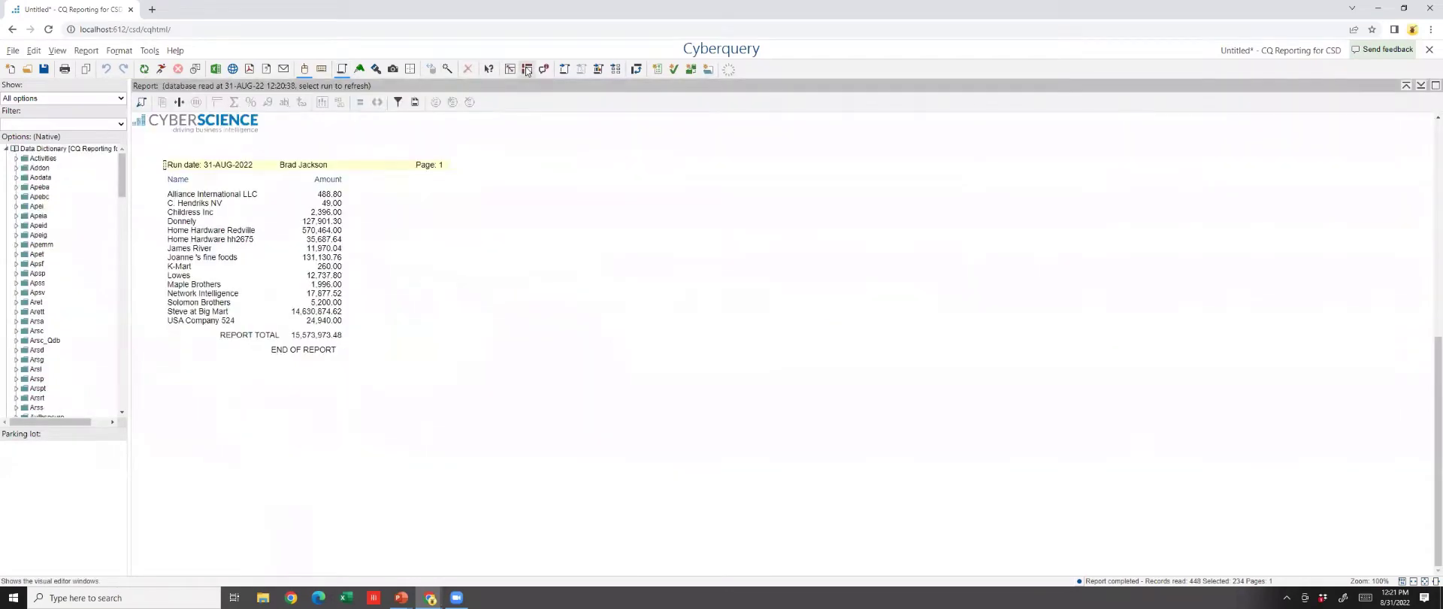
left_click(527, 69)
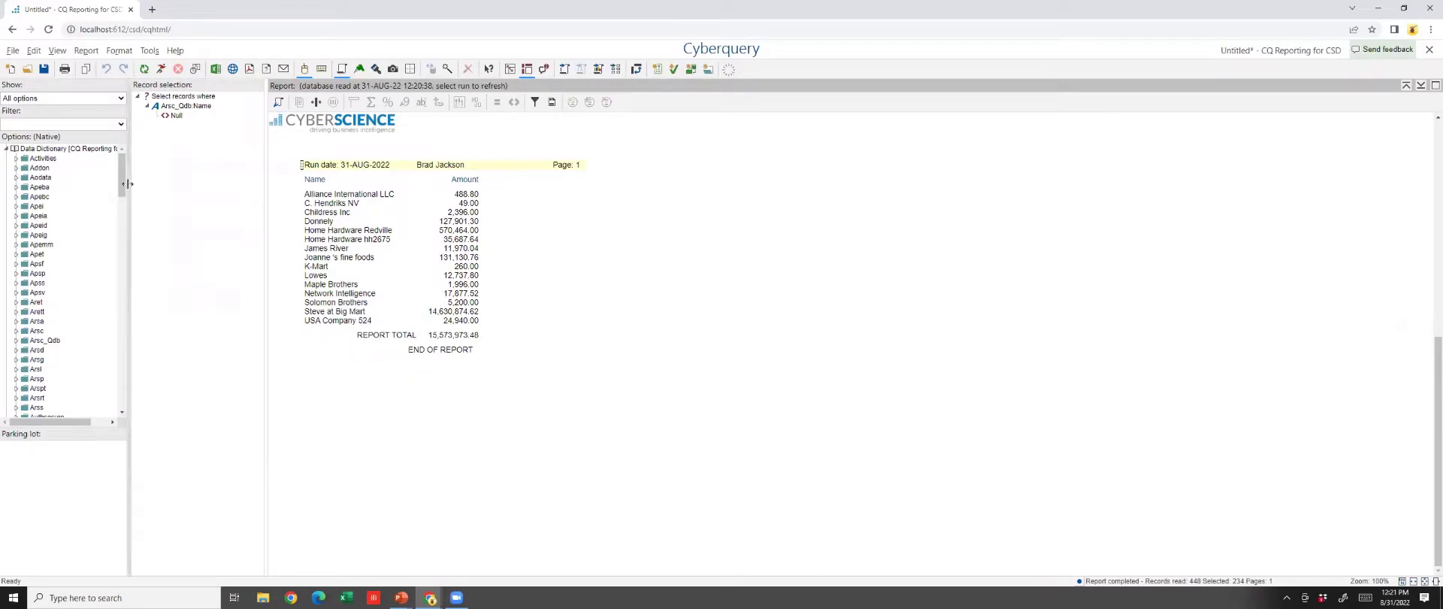
- Add the Invoicedt field of Oeel_Qdb to the report as a grouping column before Name
left_click_drag(122, 183, 123, 300)
left_click(51, 349)
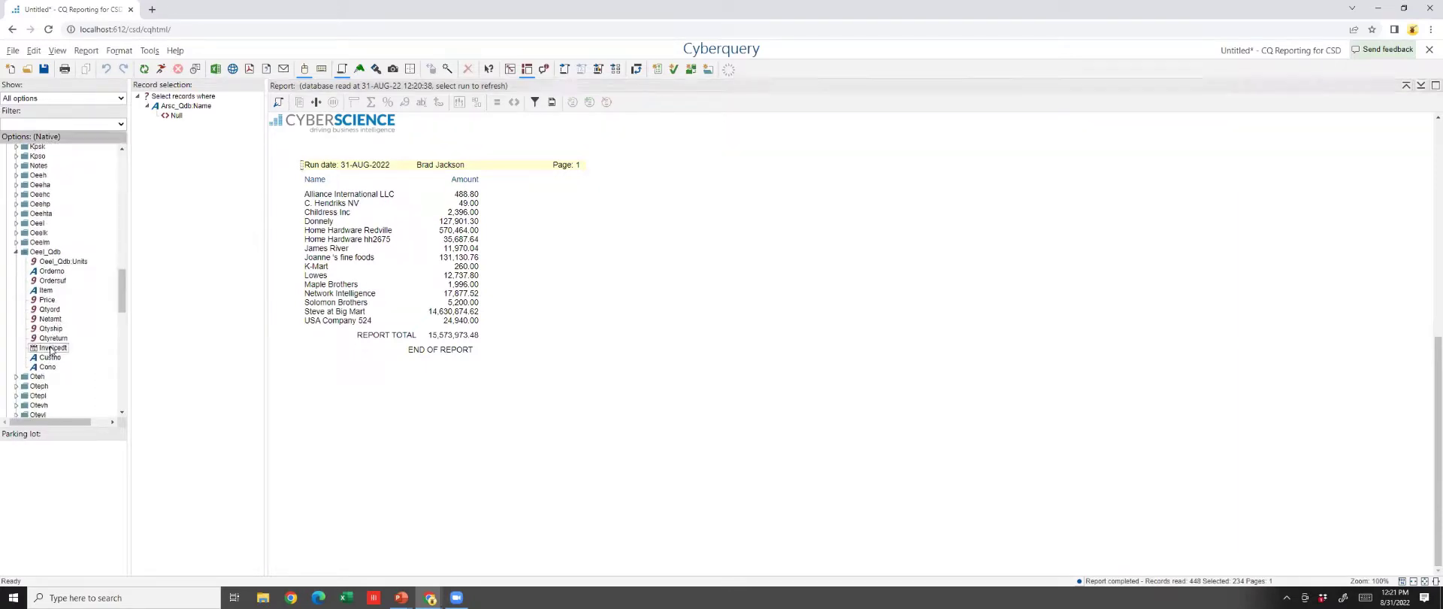
left_click_drag(52, 348, 278, 264)
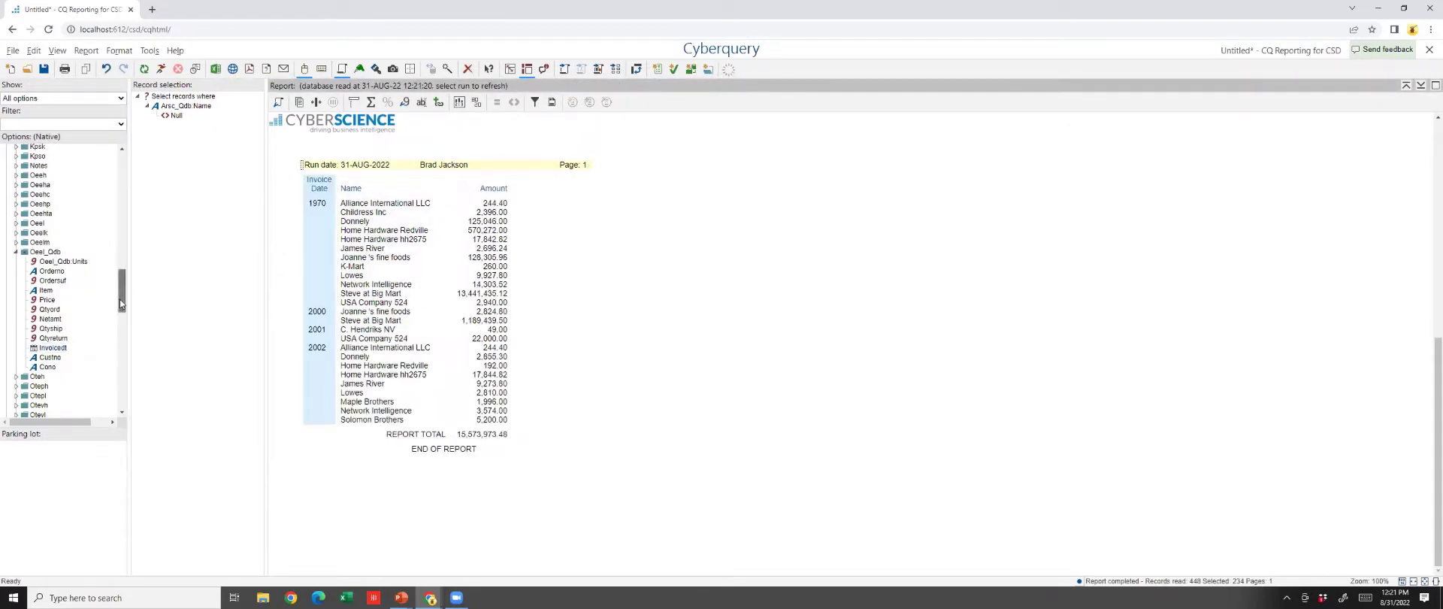
- Exclude the records whose invoice date falls in 1970 from the report
mouse_move(121, 302)
left_mouse_down()
mouse_move(121, 239)
mouse_move(125, 317)
left_mouse_up()
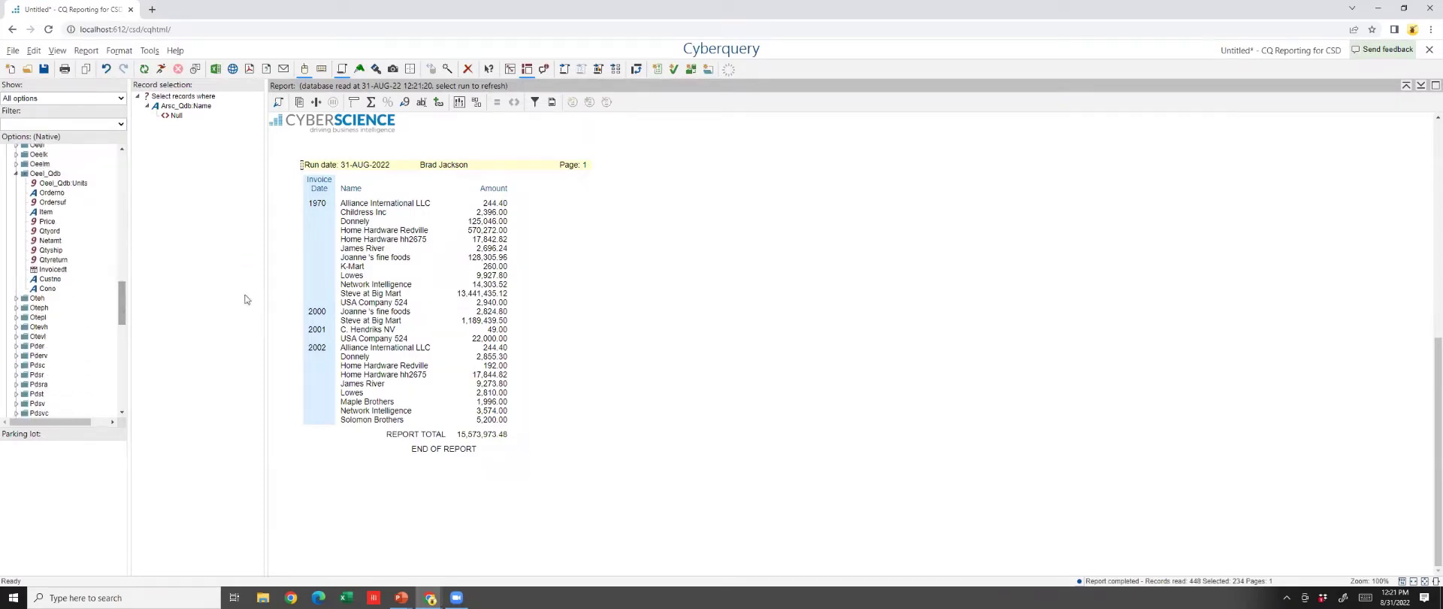
left_click(322, 210)
right_click(322, 210)
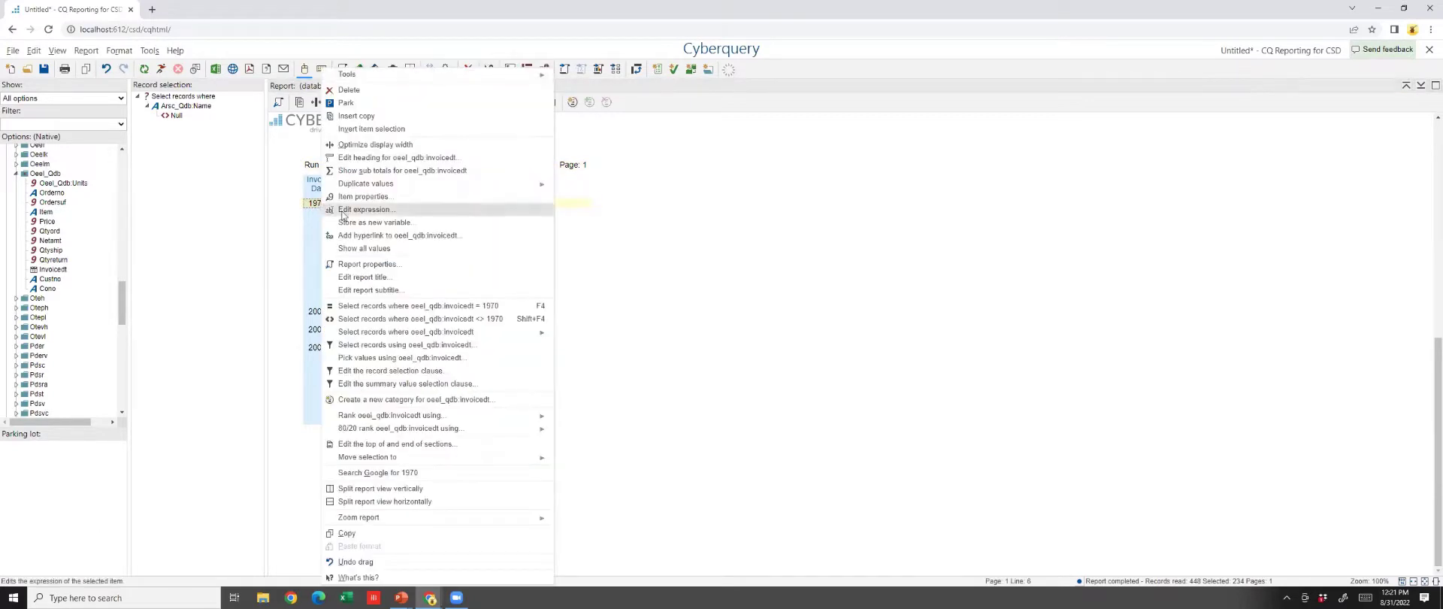
left_click(425, 320)
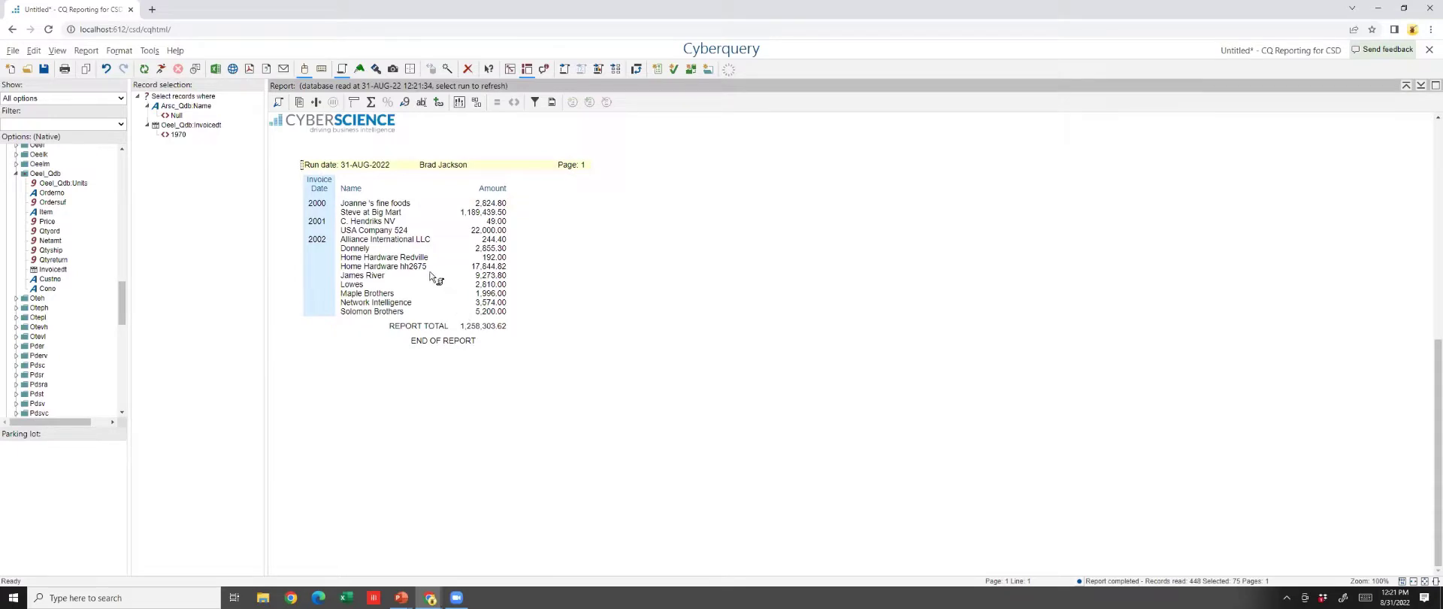
- Insert a copy of the Invoice Date column and set the copy to sort by quarter
right_click(321, 244)
left_click(365, 157)
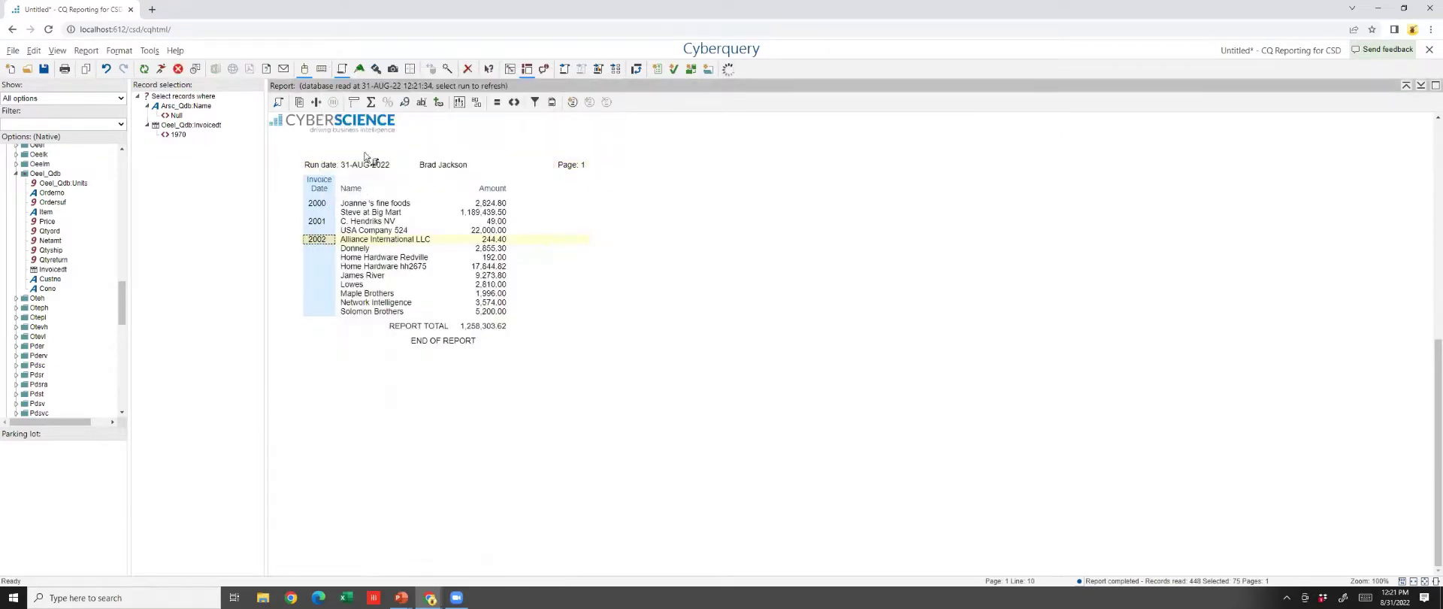
right_click(350, 225)
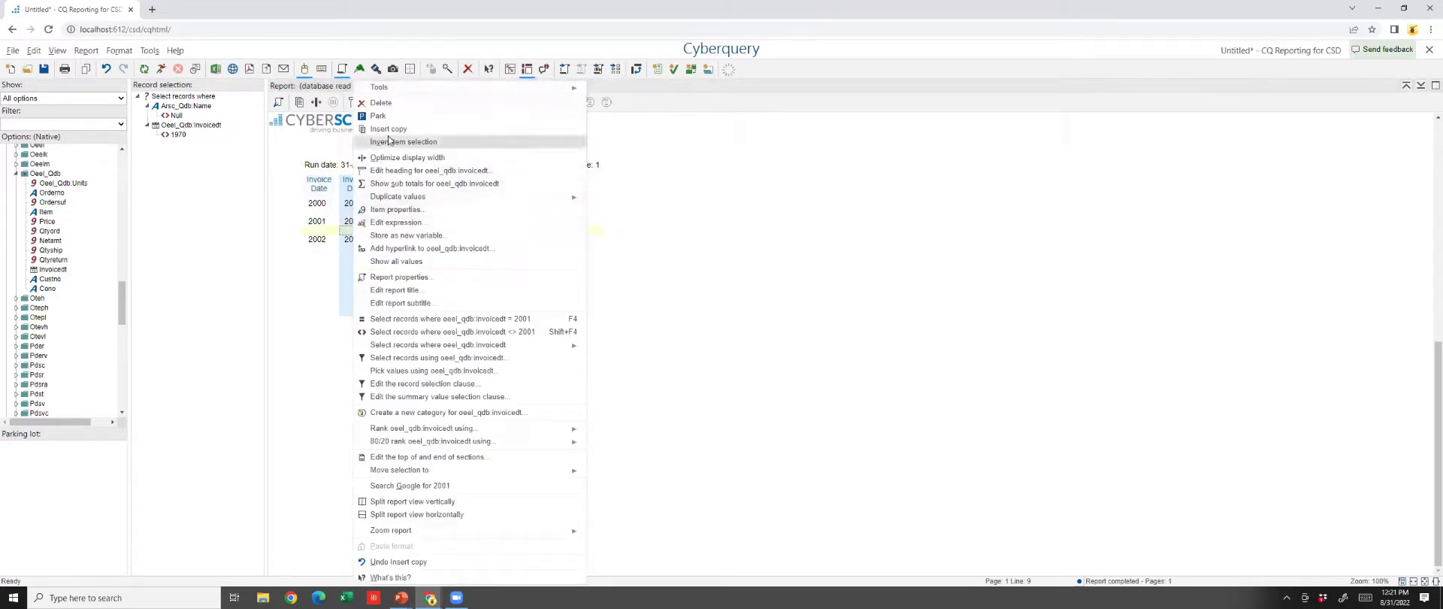
left_click(399, 211)
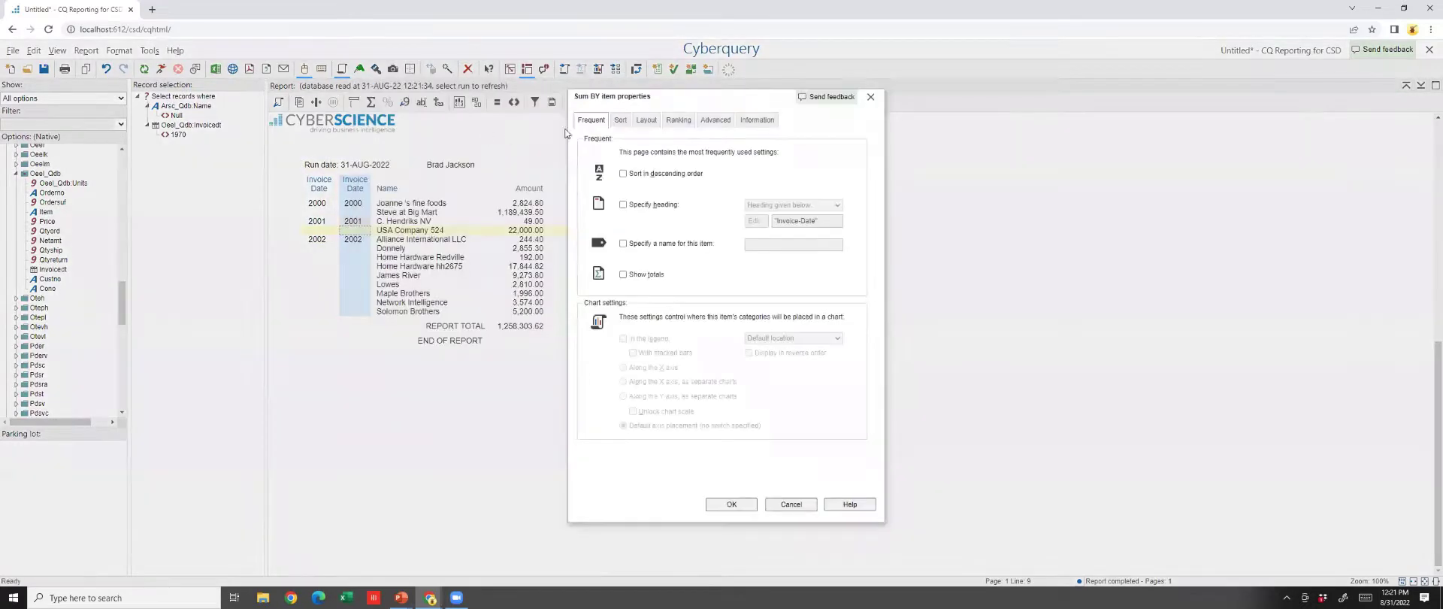
left_click(621, 120)
left_click(729, 189)
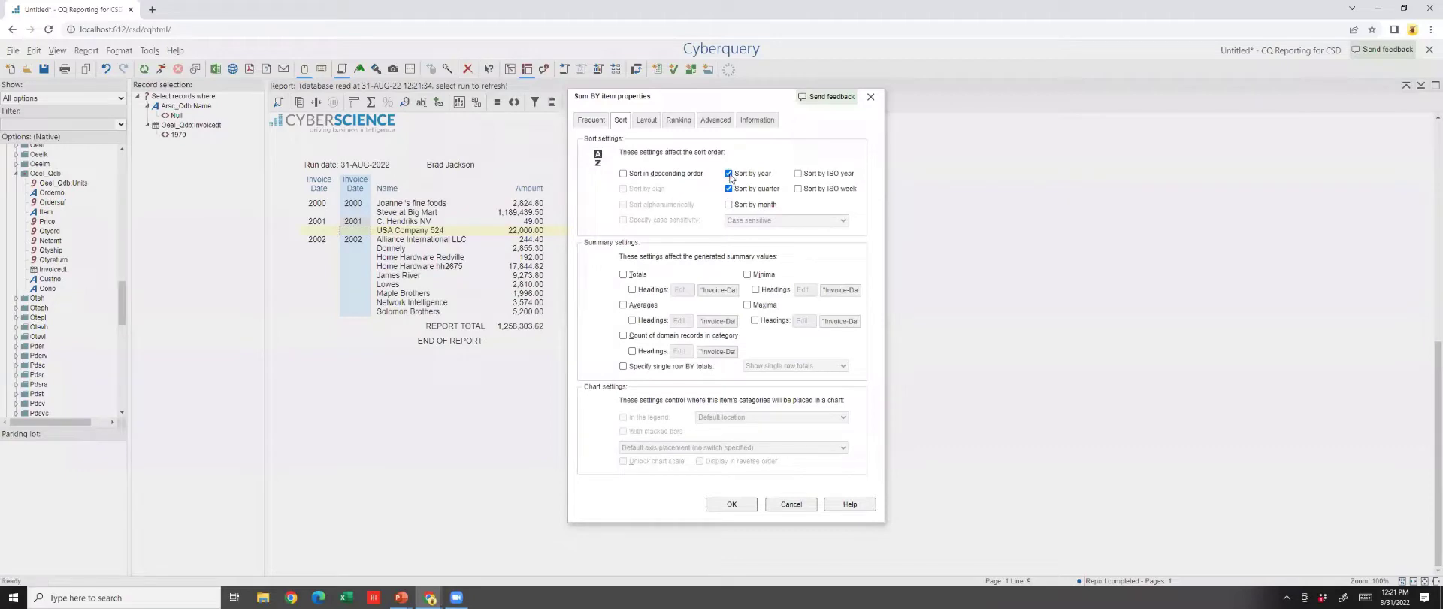
left_click(747, 508)
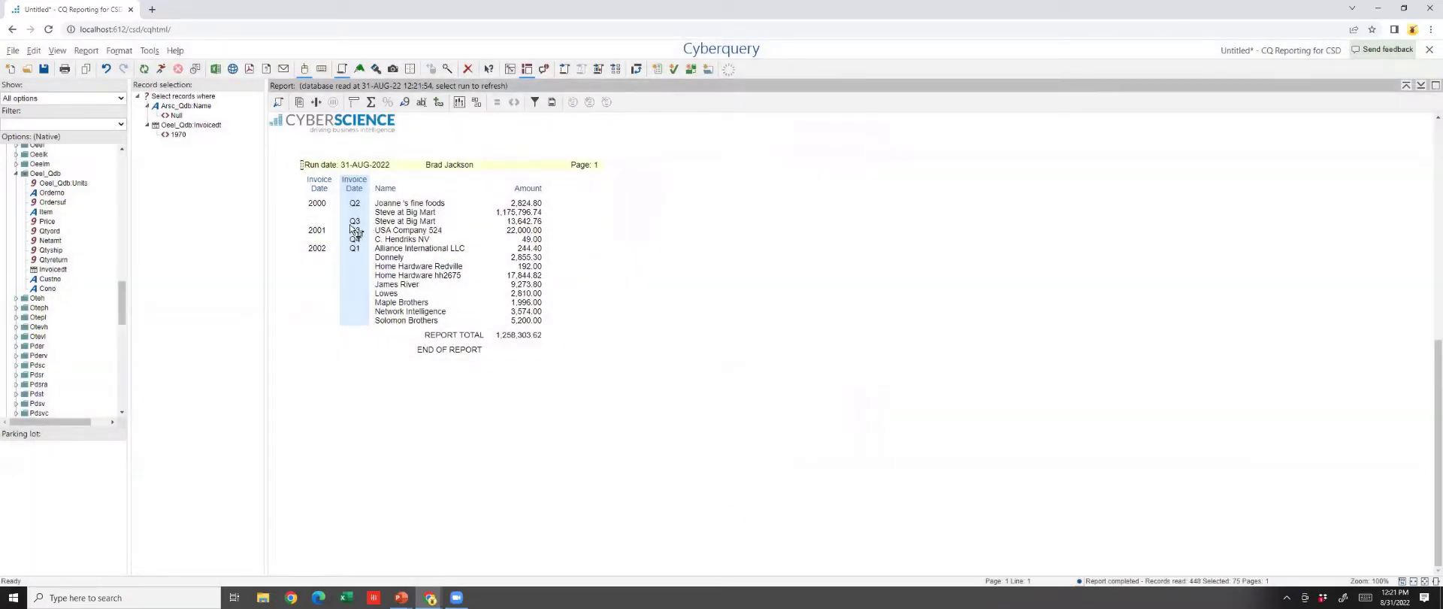
- Move the quarterly Invoice Date across the report as column headings, and move it from there to the parking lot
left_click(378, 227)
left_click_drag(412, 187, 412, 186)
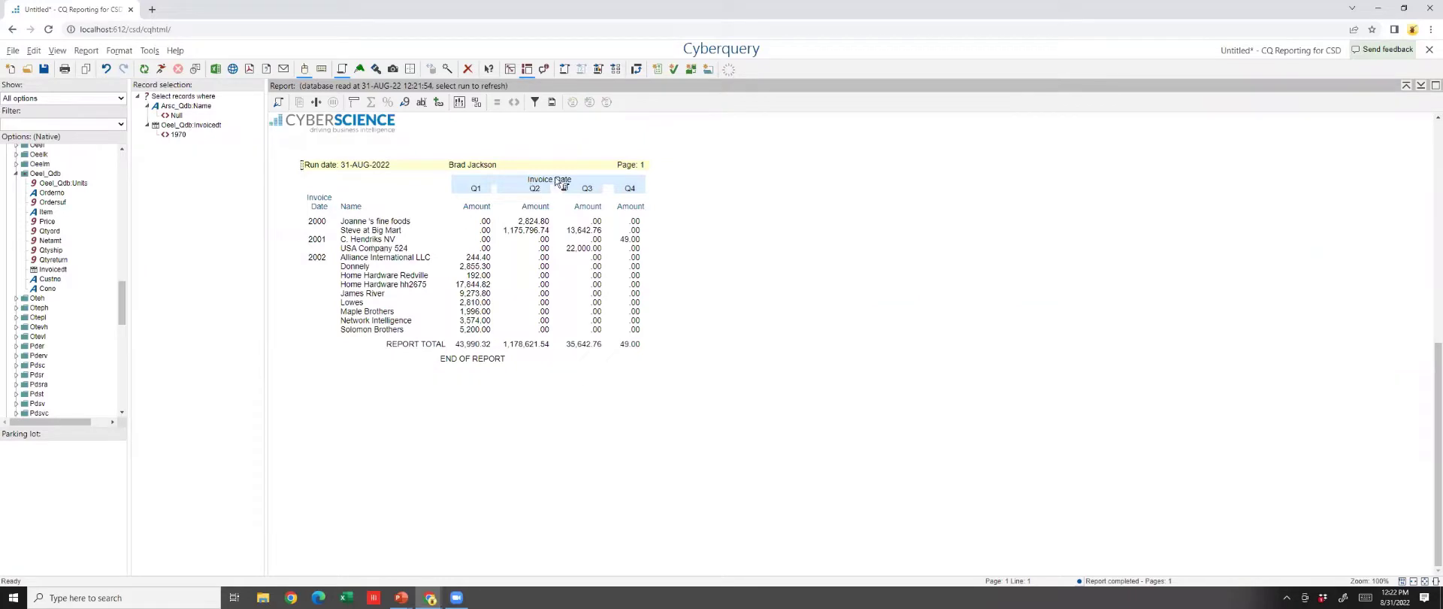
left_click_drag(545, 194, 105, 472)
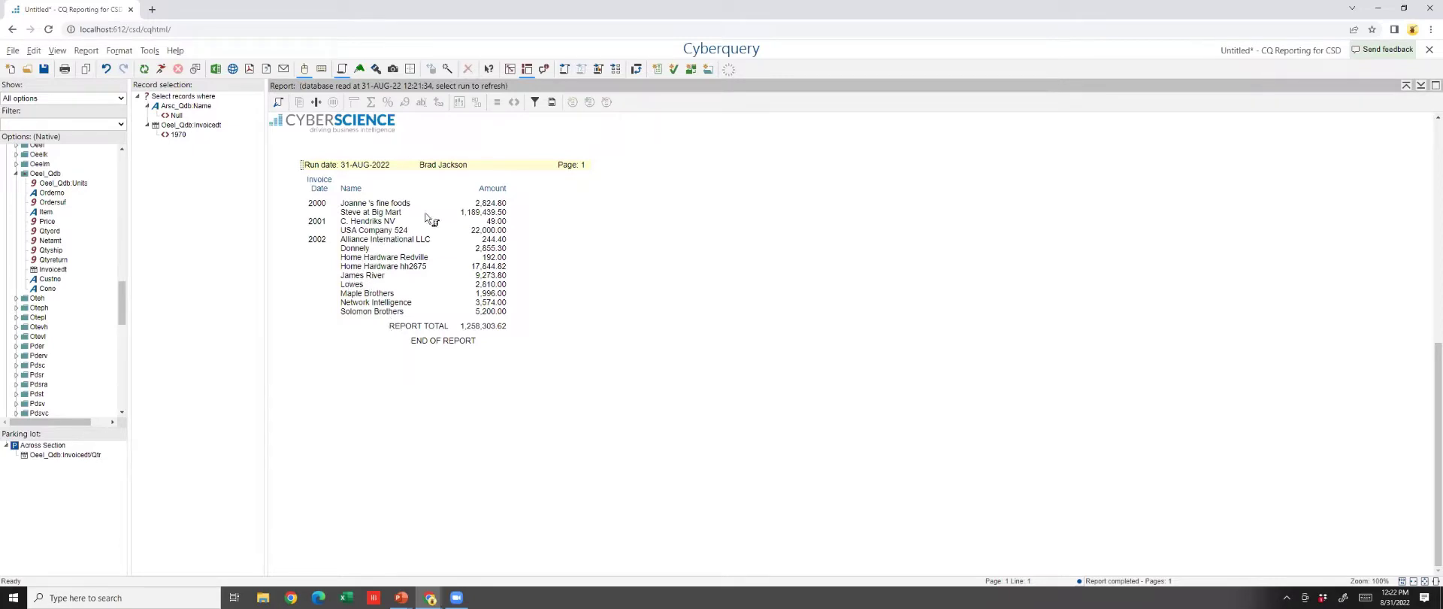
- Show subtotals for the Invoice Date column and export the report to an Excel file
right_click(319, 209)
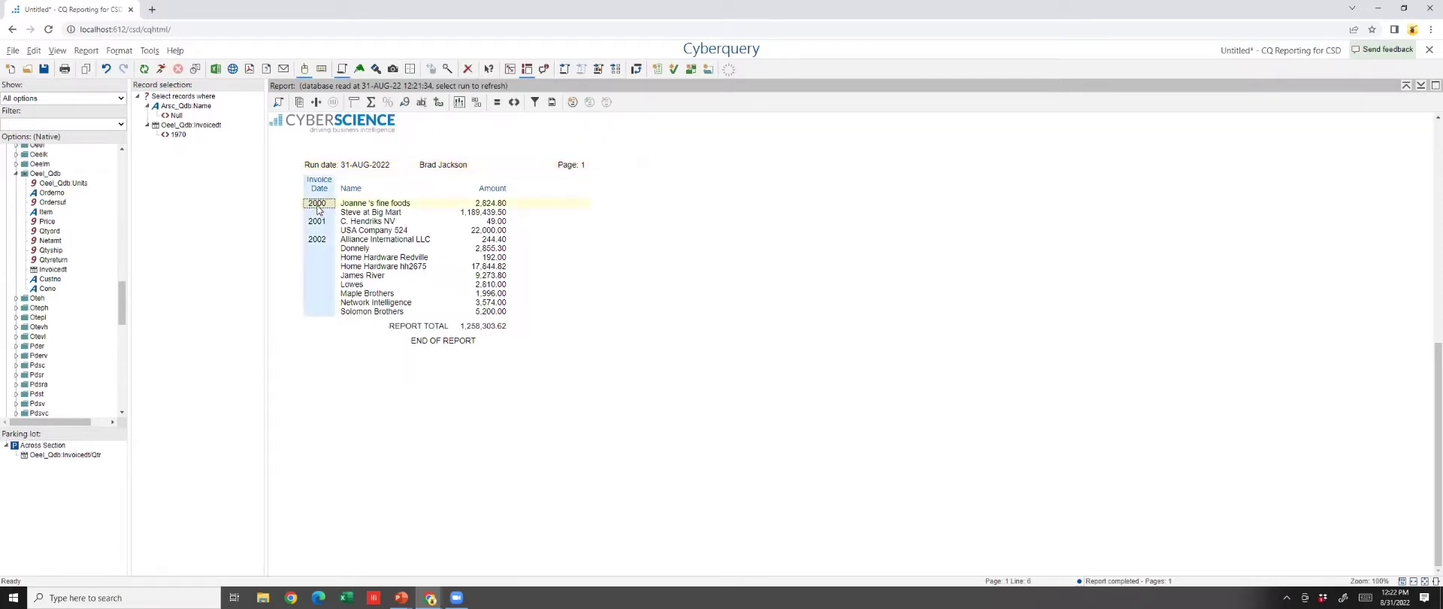
left_click(385, 175)
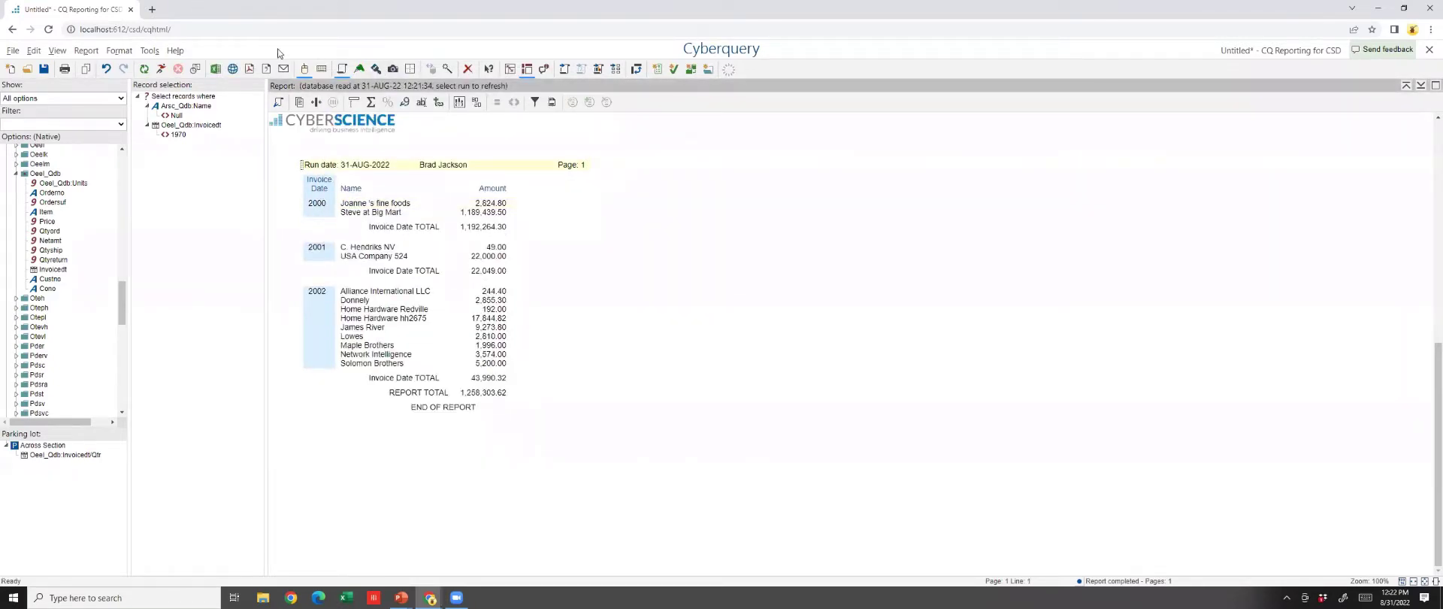
left_click(216, 72)
left_click(255, 168)
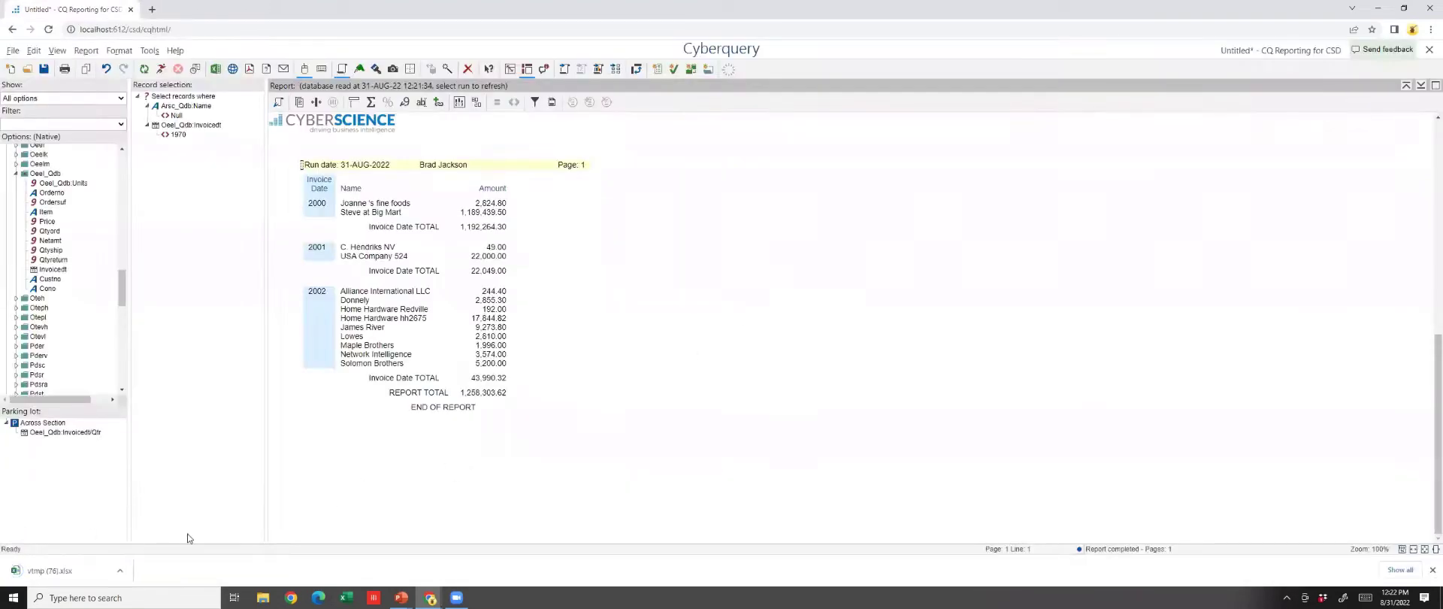
- Open the exported workbook in Excel, examine the formulas behind the first Invoice Date total and the report total, and close it
left_click(80, 570)
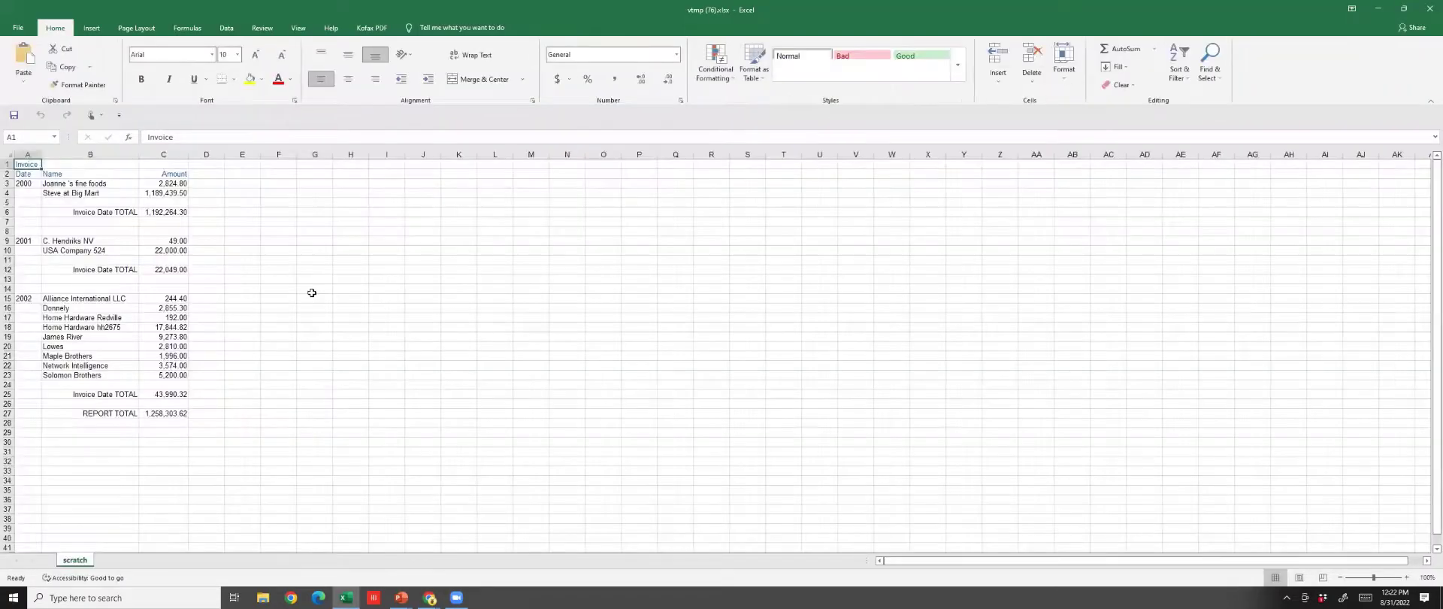
left_click(169, 212)
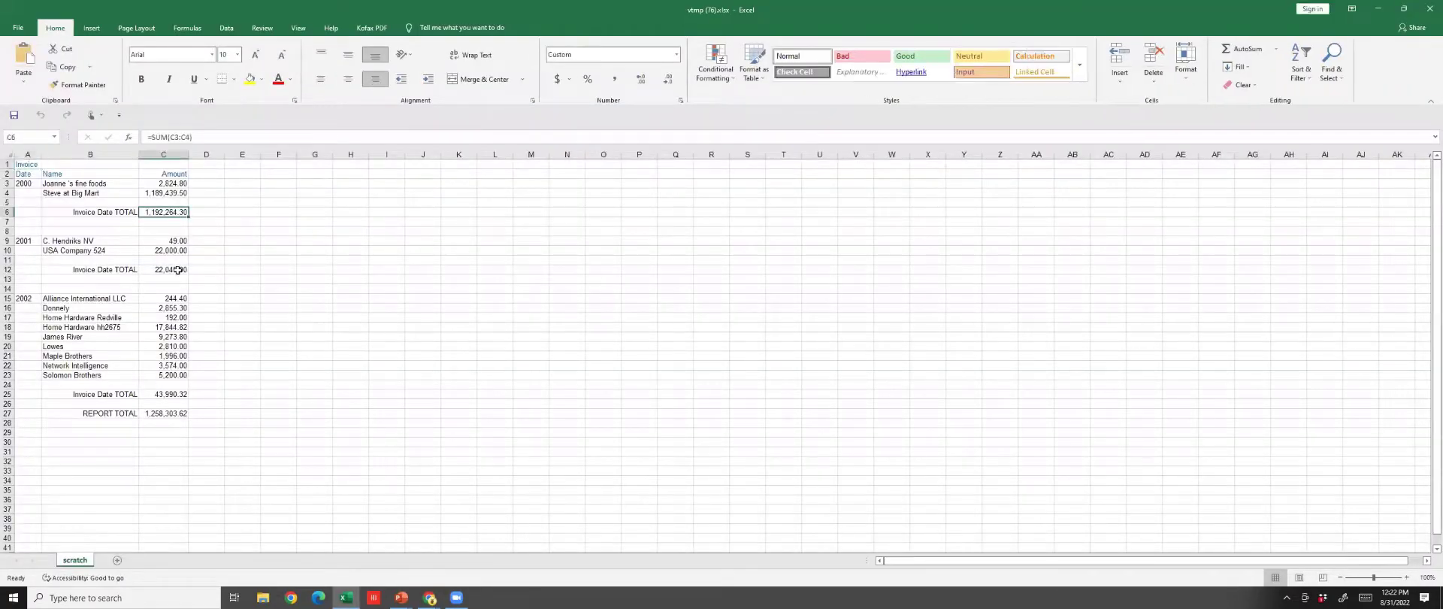
left_click(171, 414)
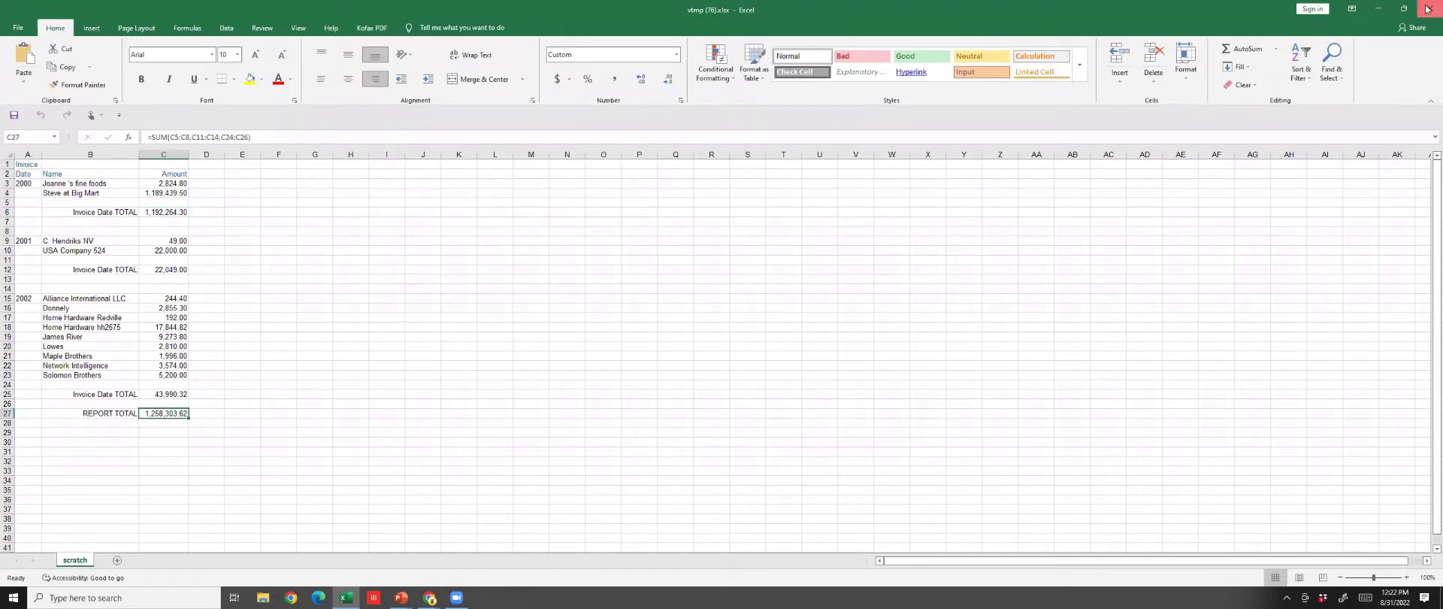
left_click(1427, 10)
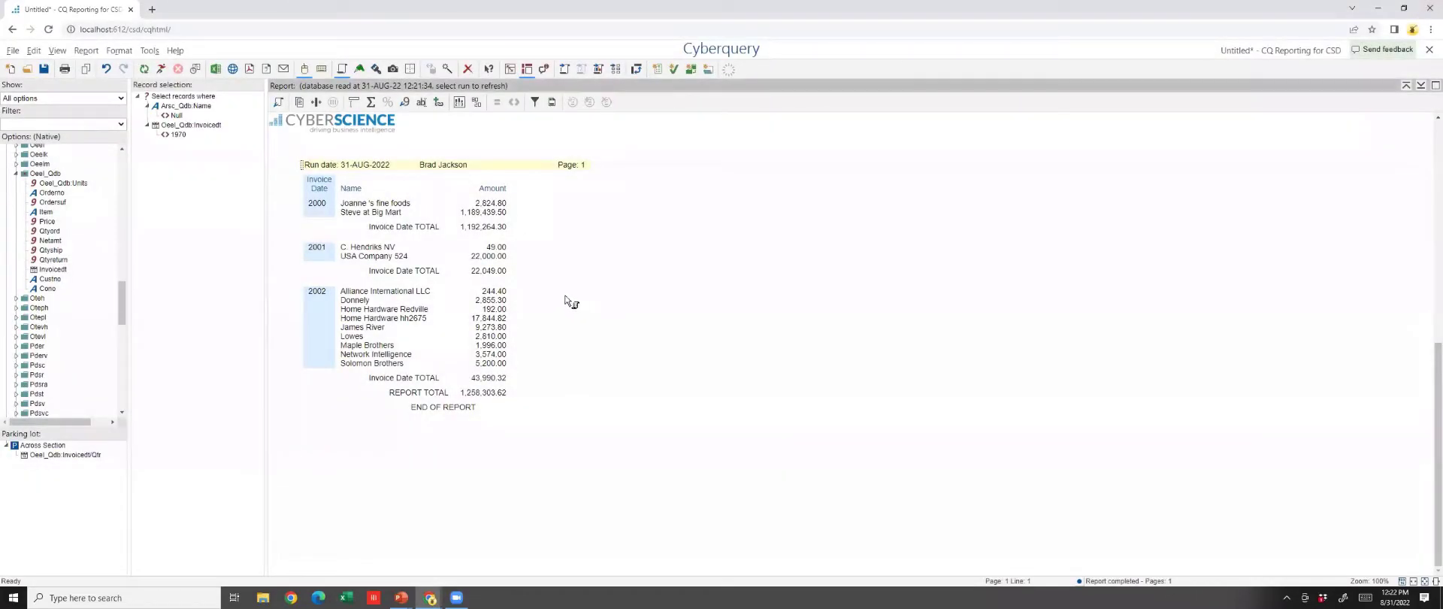
- Undo the Invoice Date subtotals and restrict the report to records whose invoice date is in 2002
left_click(110, 71)
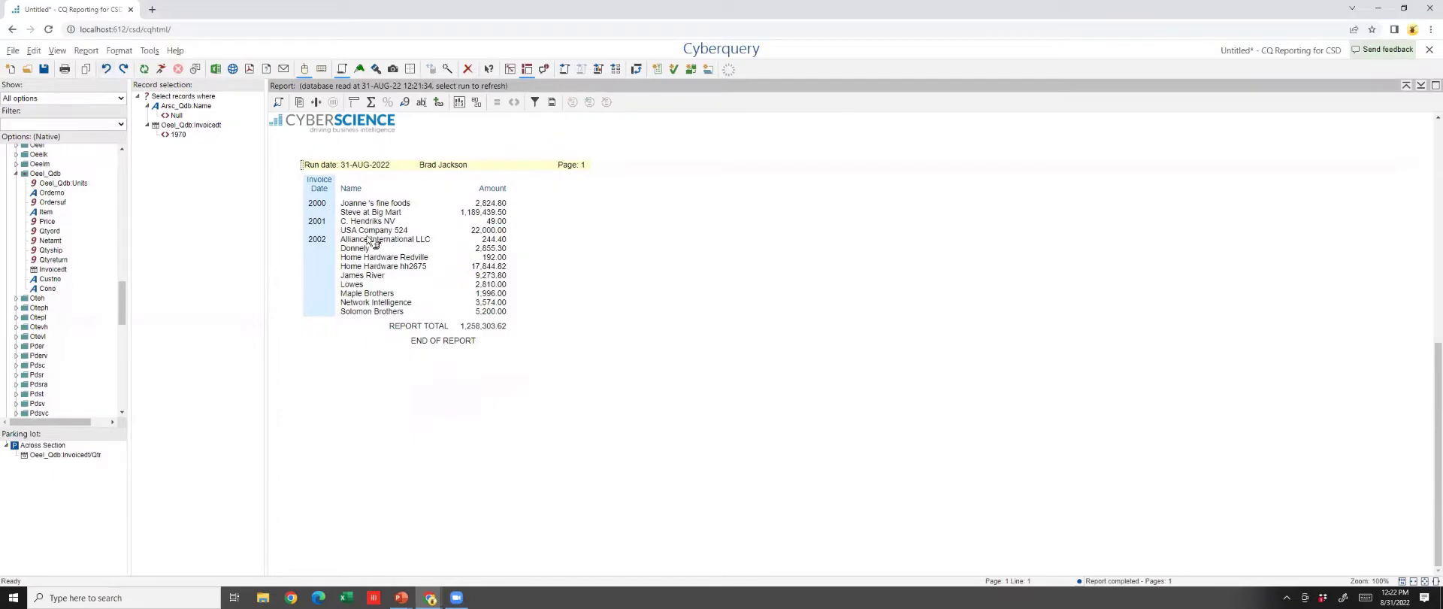
left_click(319, 242)
right_click(319, 244)
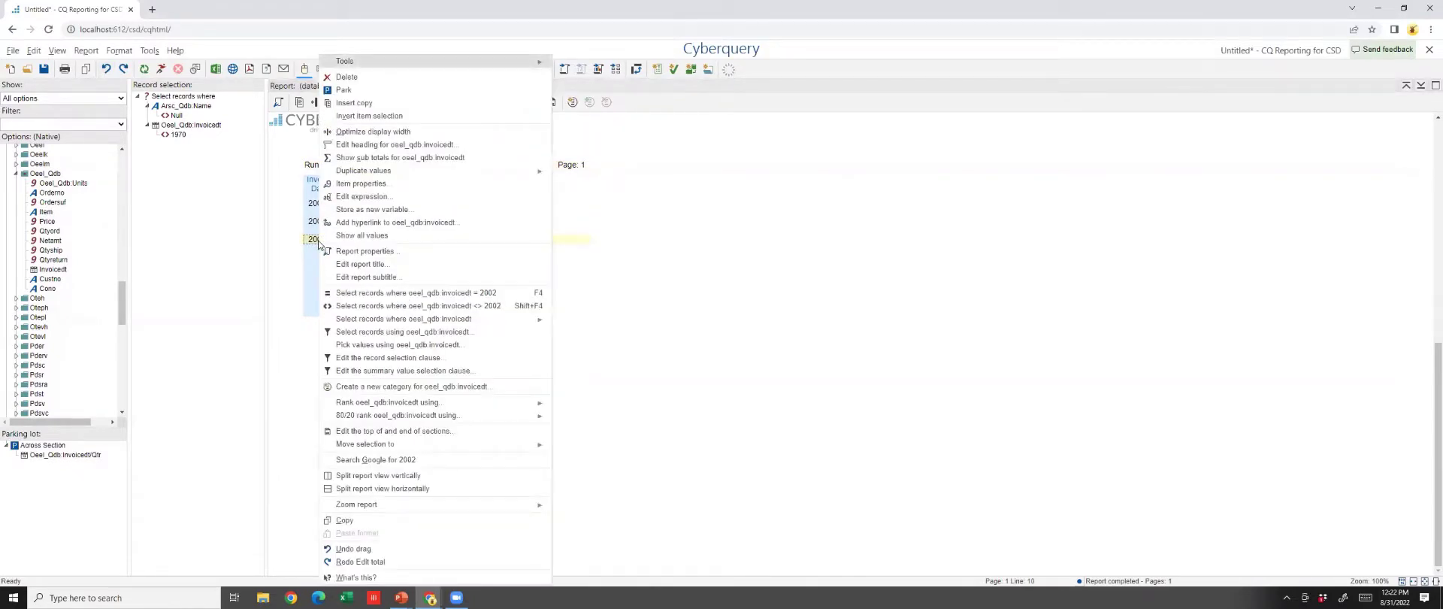
left_click(393, 292)
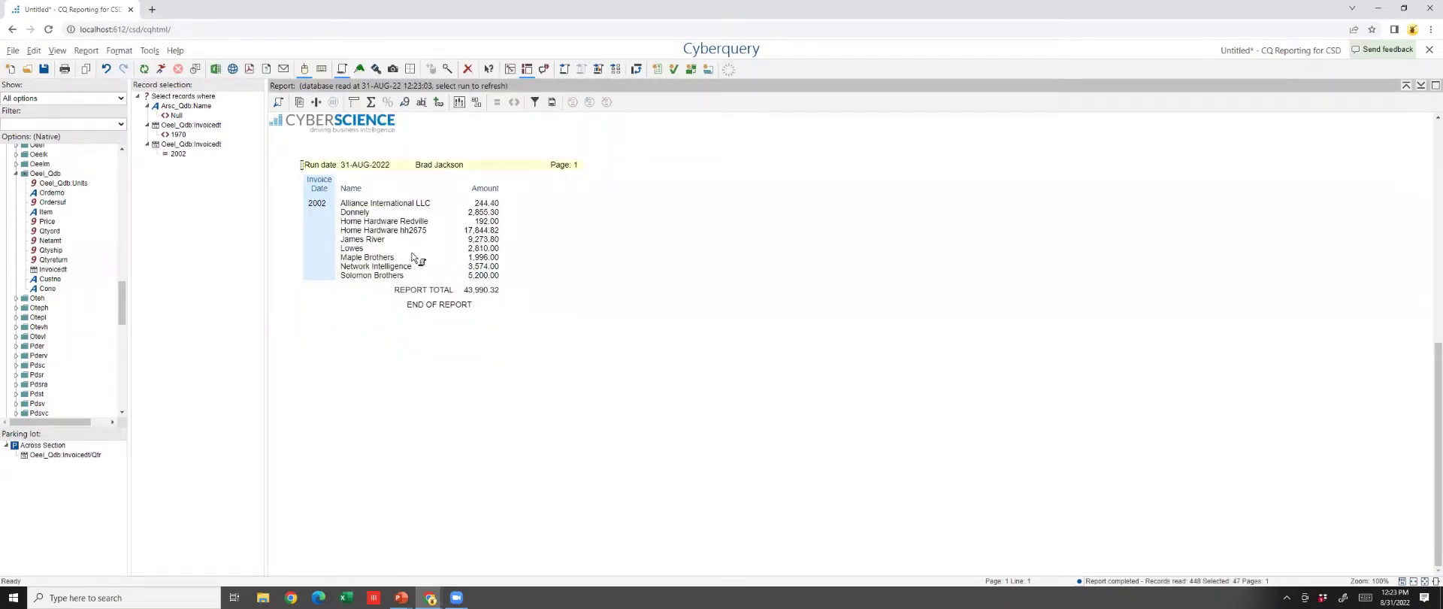
- Rank the customer names in the report using the net amount (oeel_qdb:netamt)
right_click(381, 223)
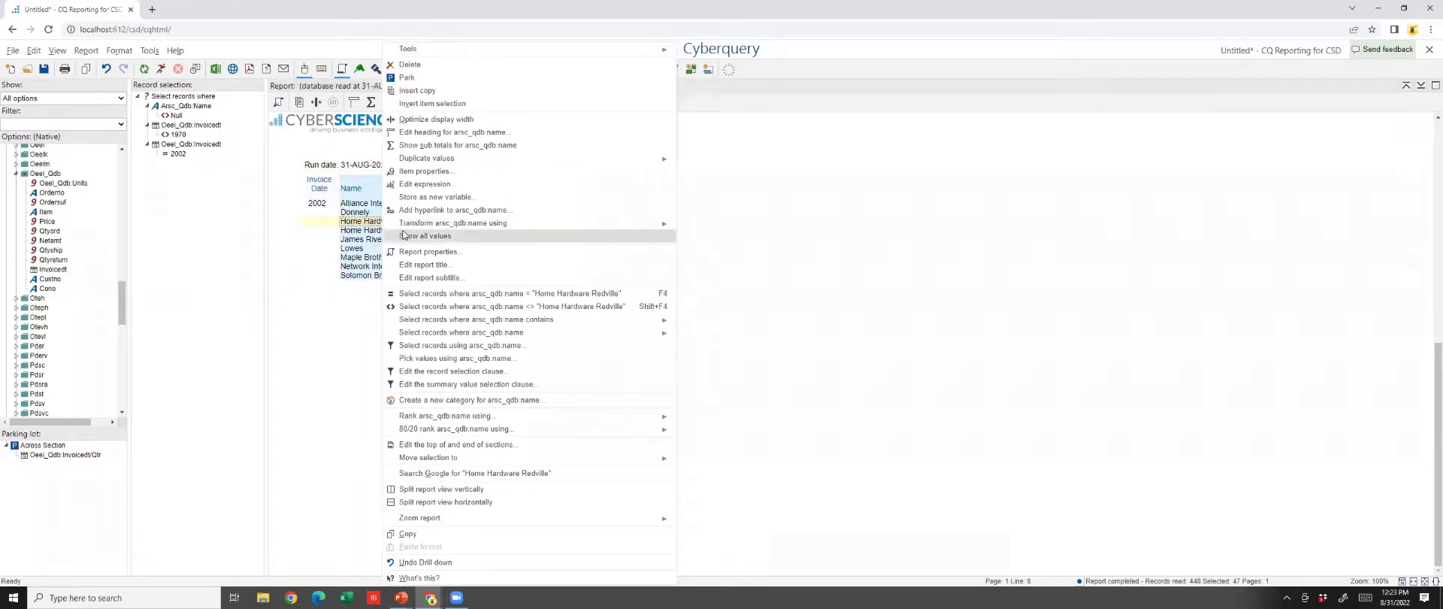
mouse_move(564, 417)
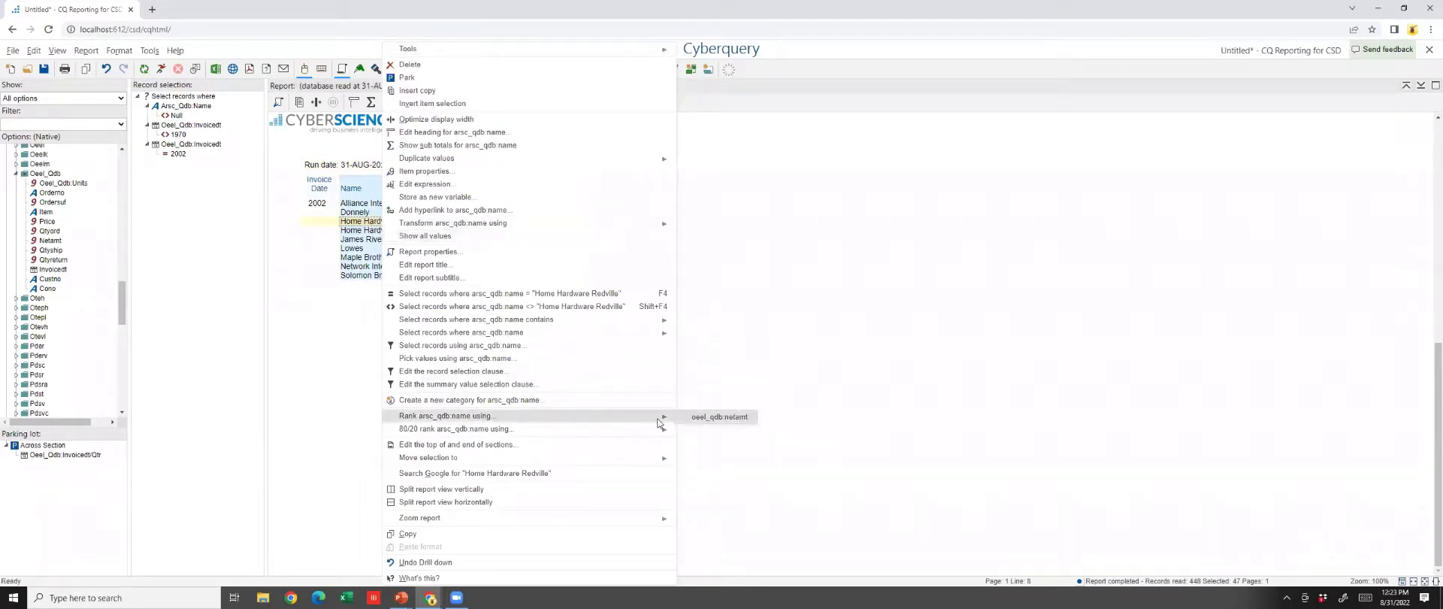
left_click(695, 417)
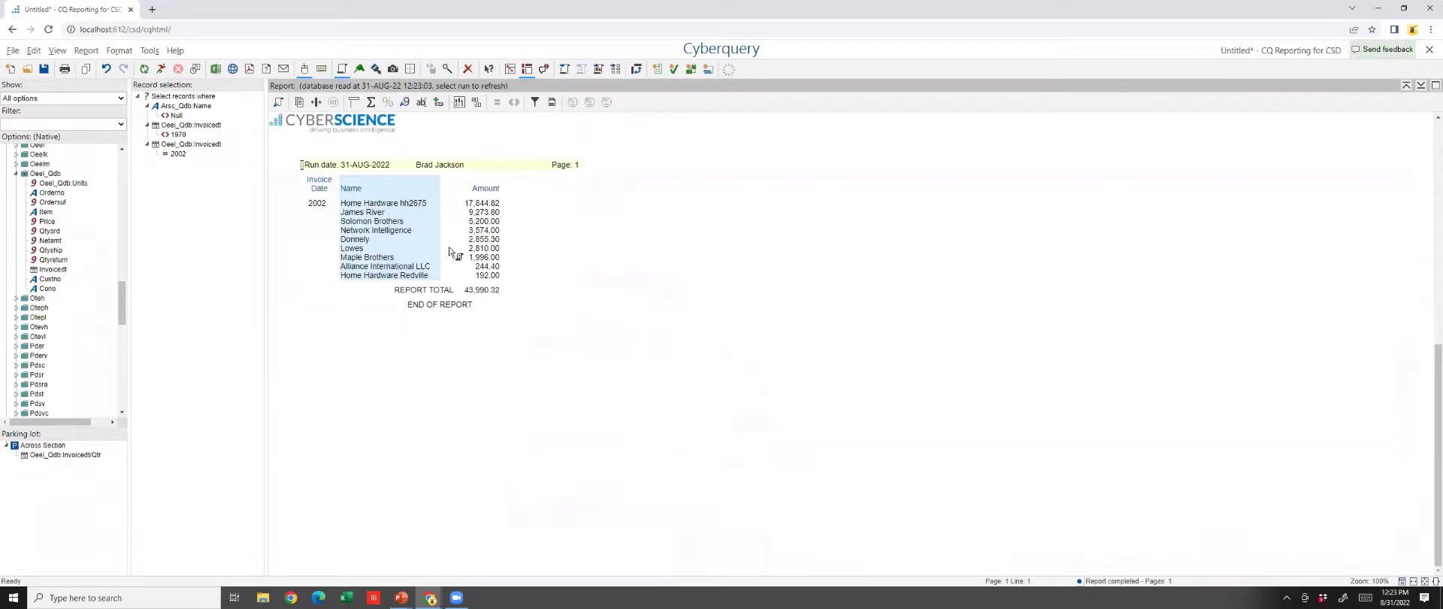
- Limit the Name ranking to the highest 5 categories and suppress the "Other" category
right_click(399, 234)
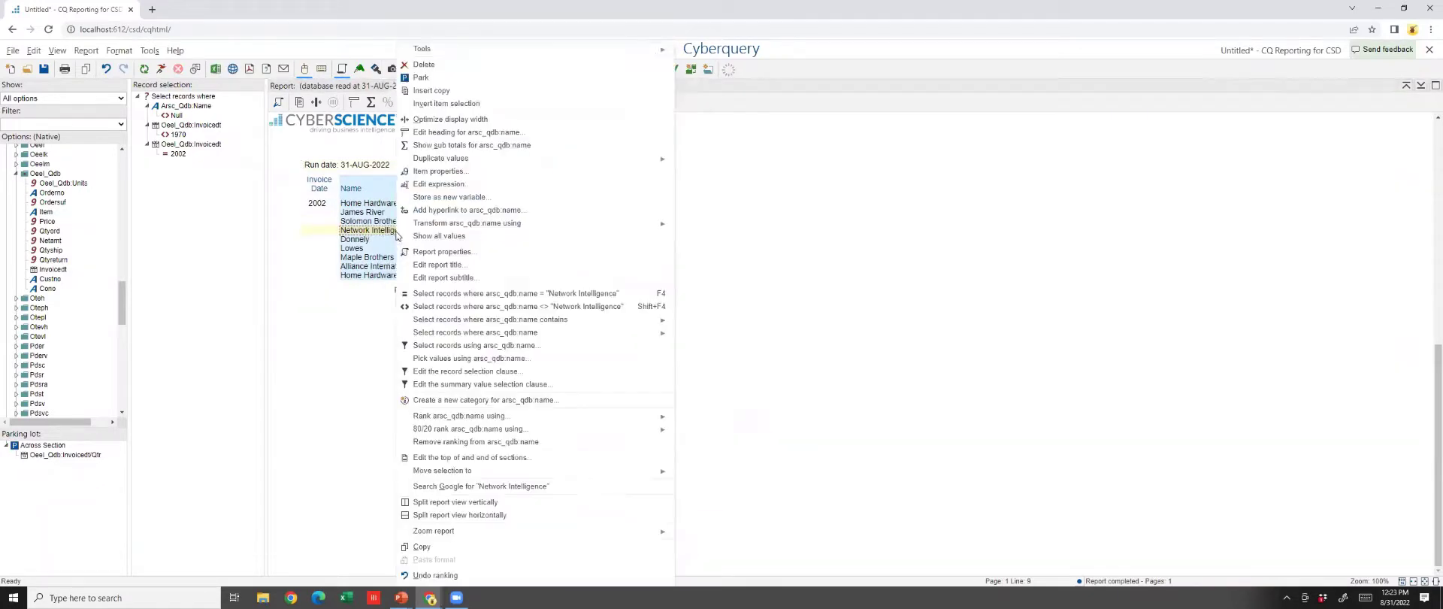
left_click(442, 172)
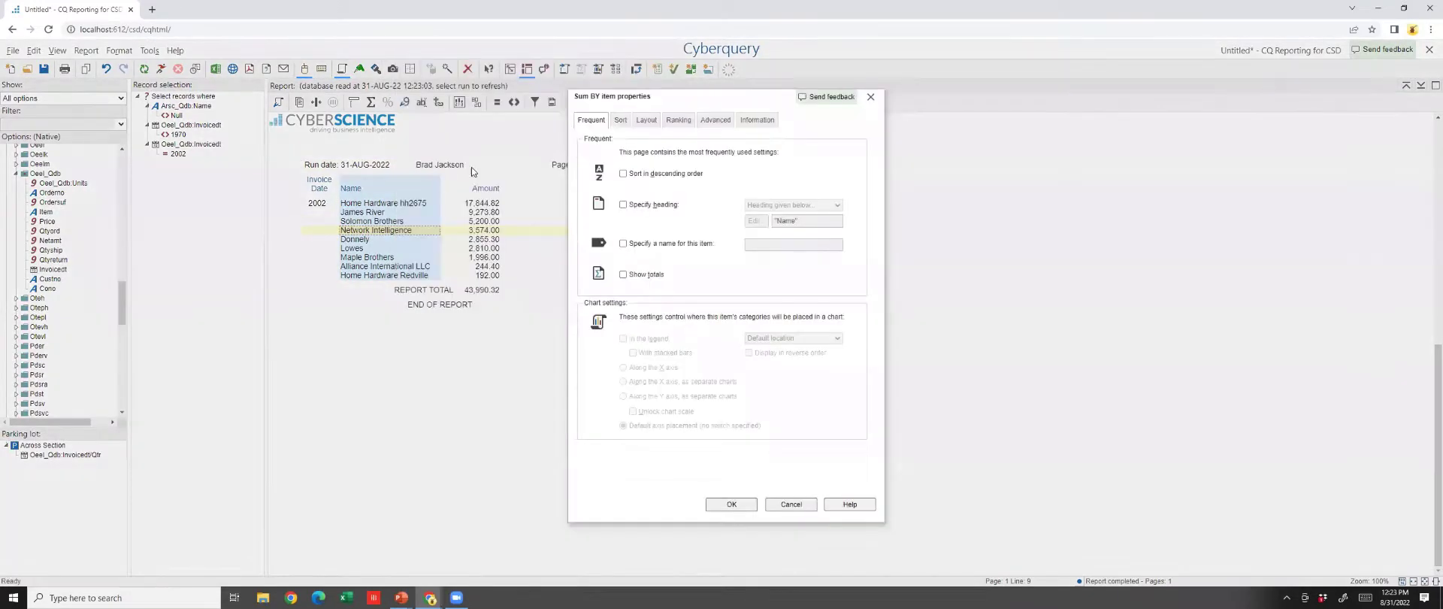
left_click(678, 120)
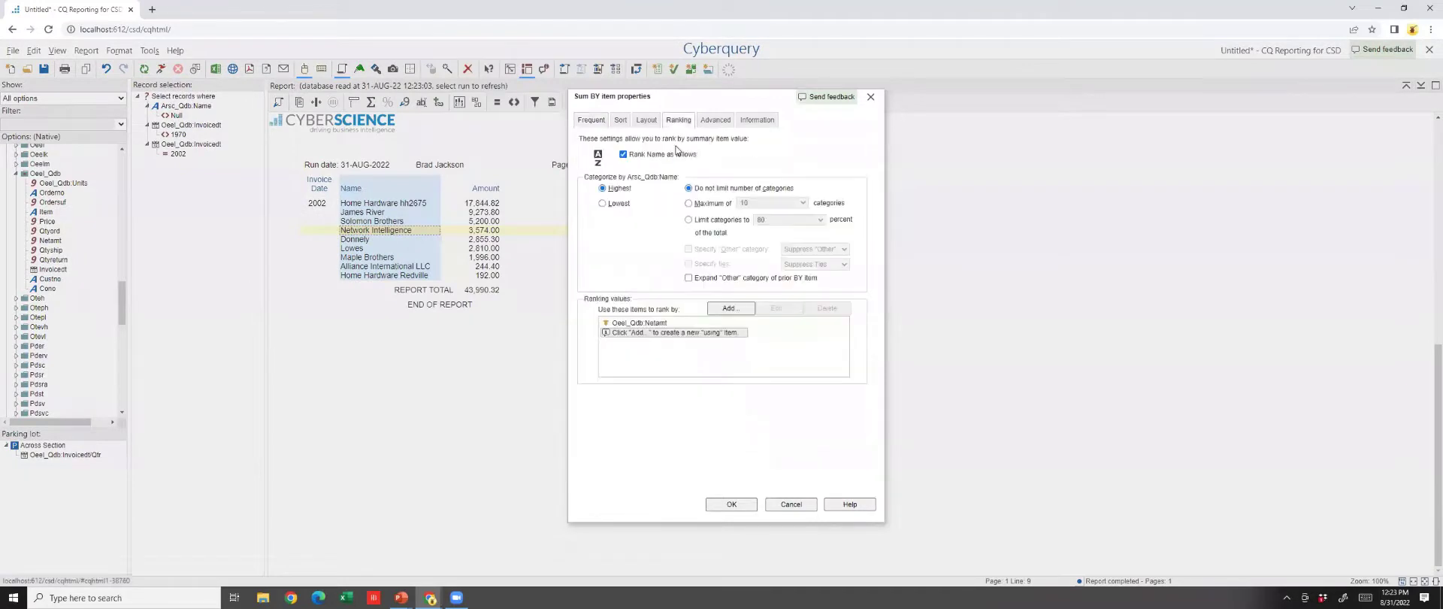
left_click(688, 204)
left_click(744, 203)
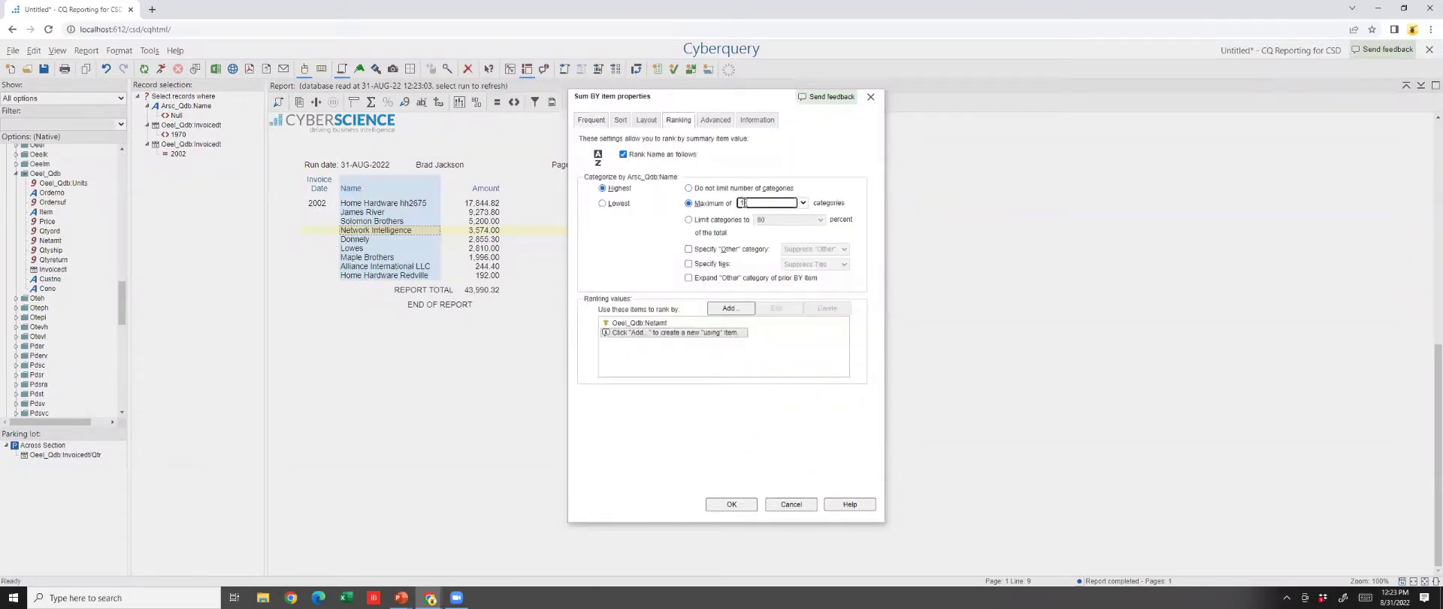
type("5")
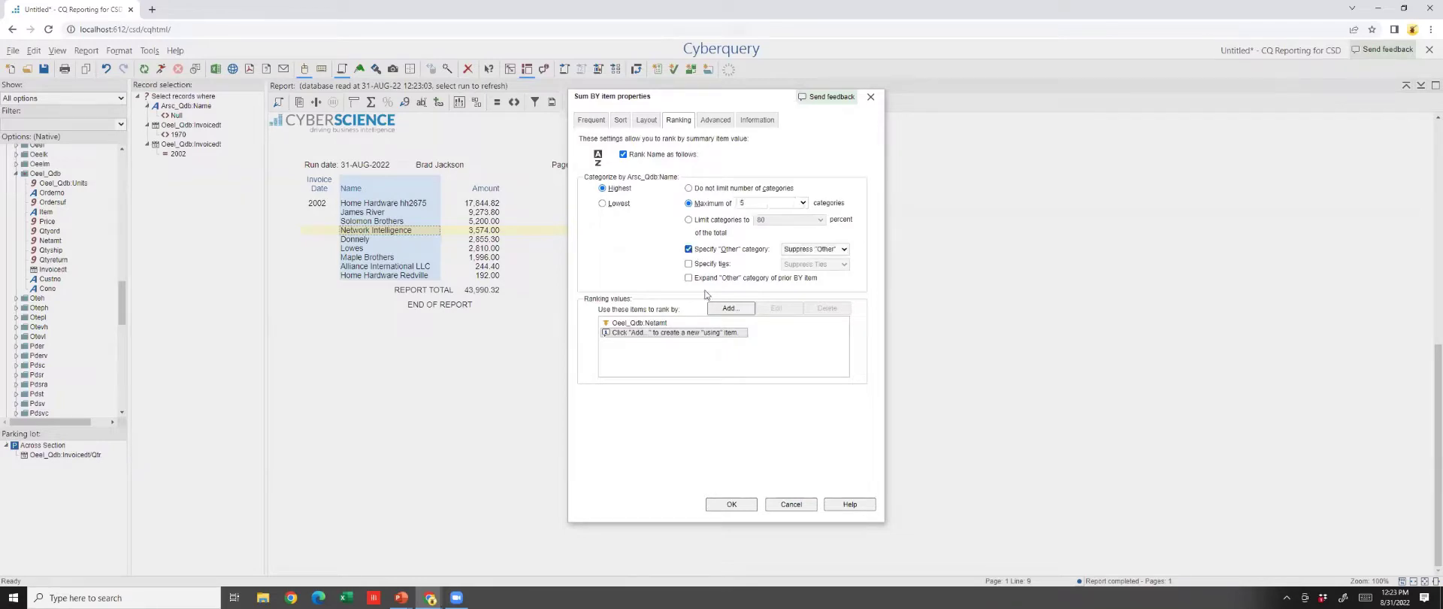
left_click(728, 505)
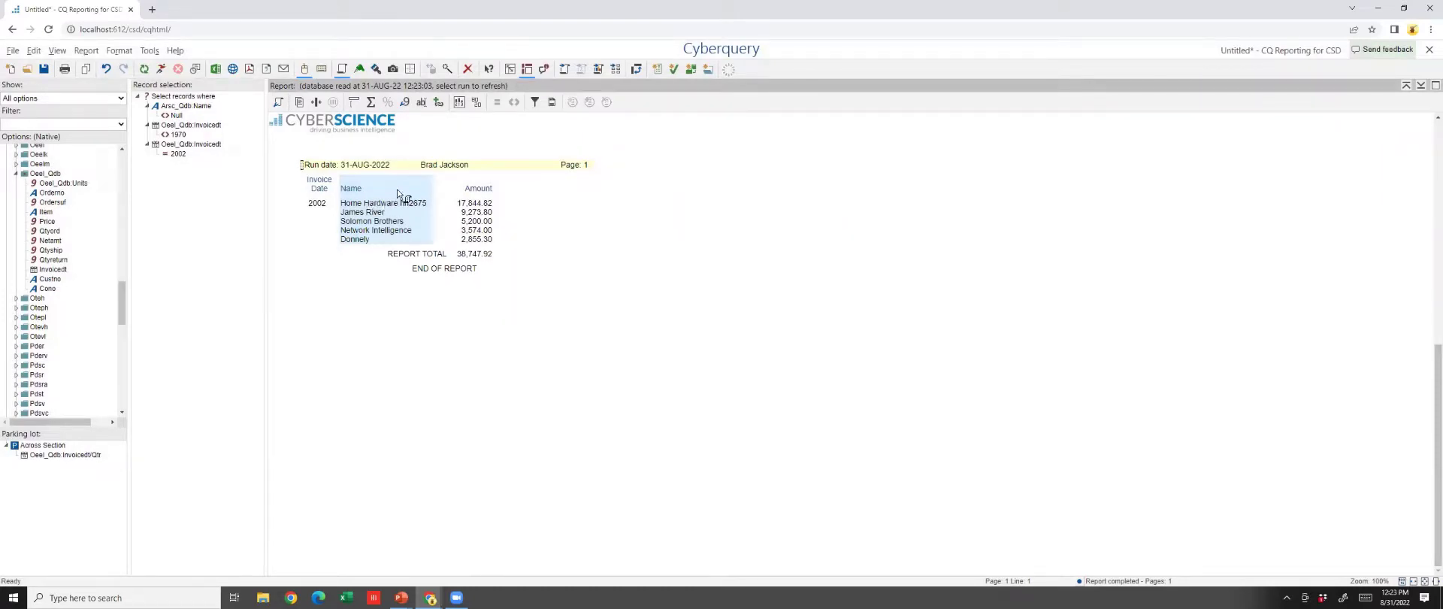
- Drill down on the James River amount, expanding it into the Orderno item from Oeel_Qdb
left_click(484, 223)
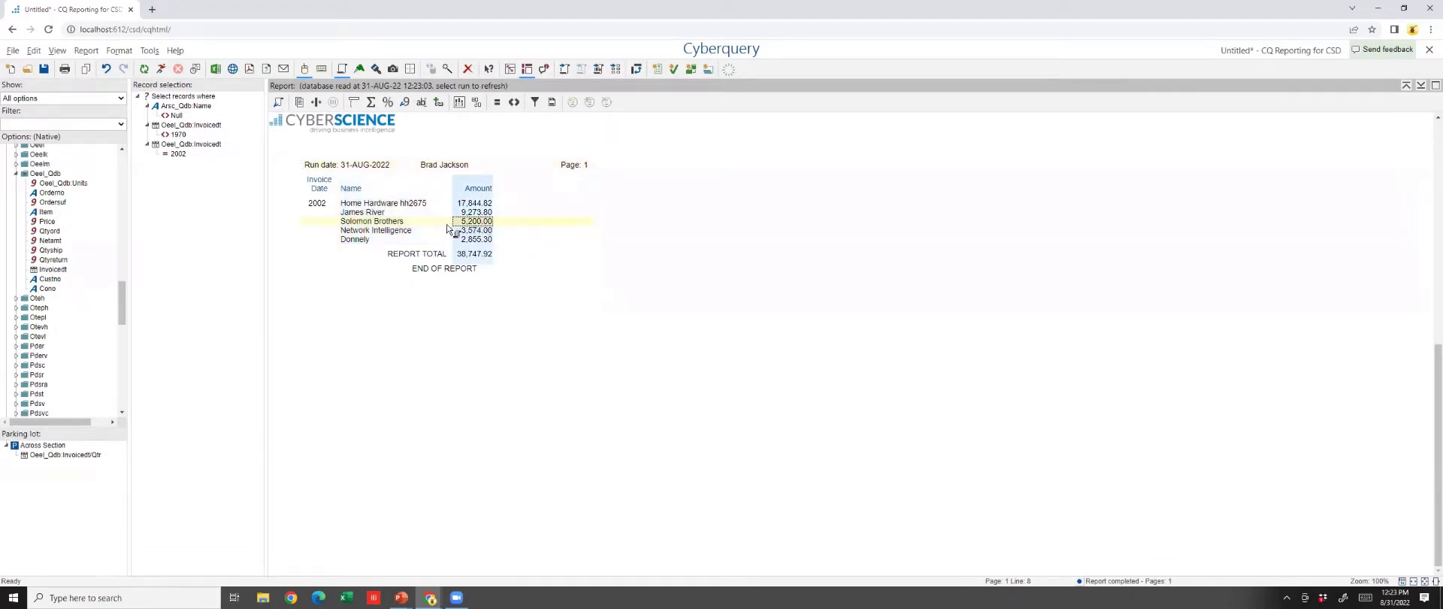
left_click(485, 213)
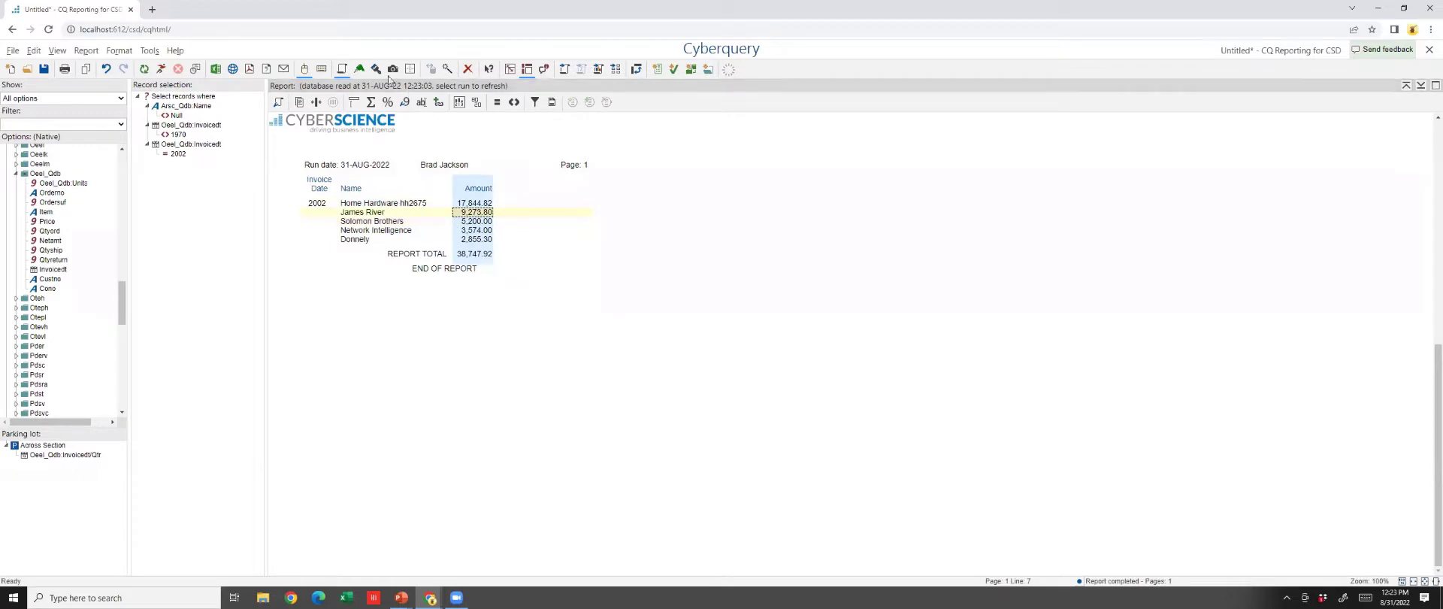
left_click(359, 69)
left_click(475, 216)
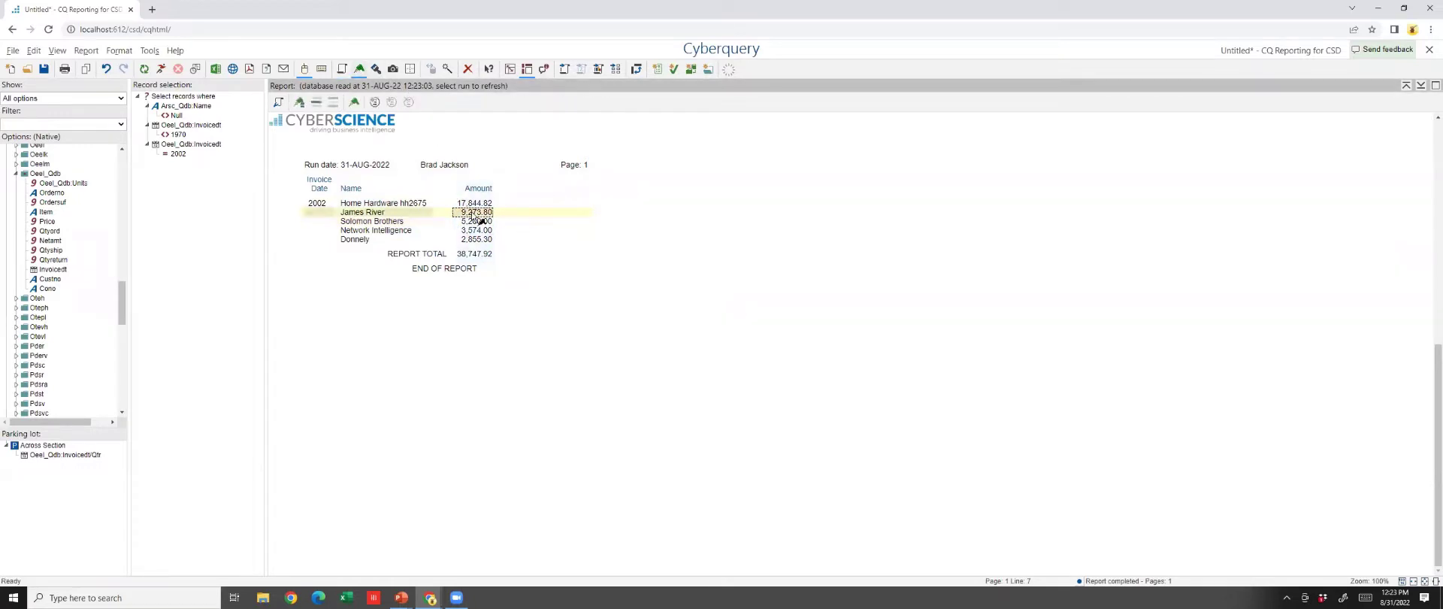
right_click(472, 215)
mouse_move(635, 281)
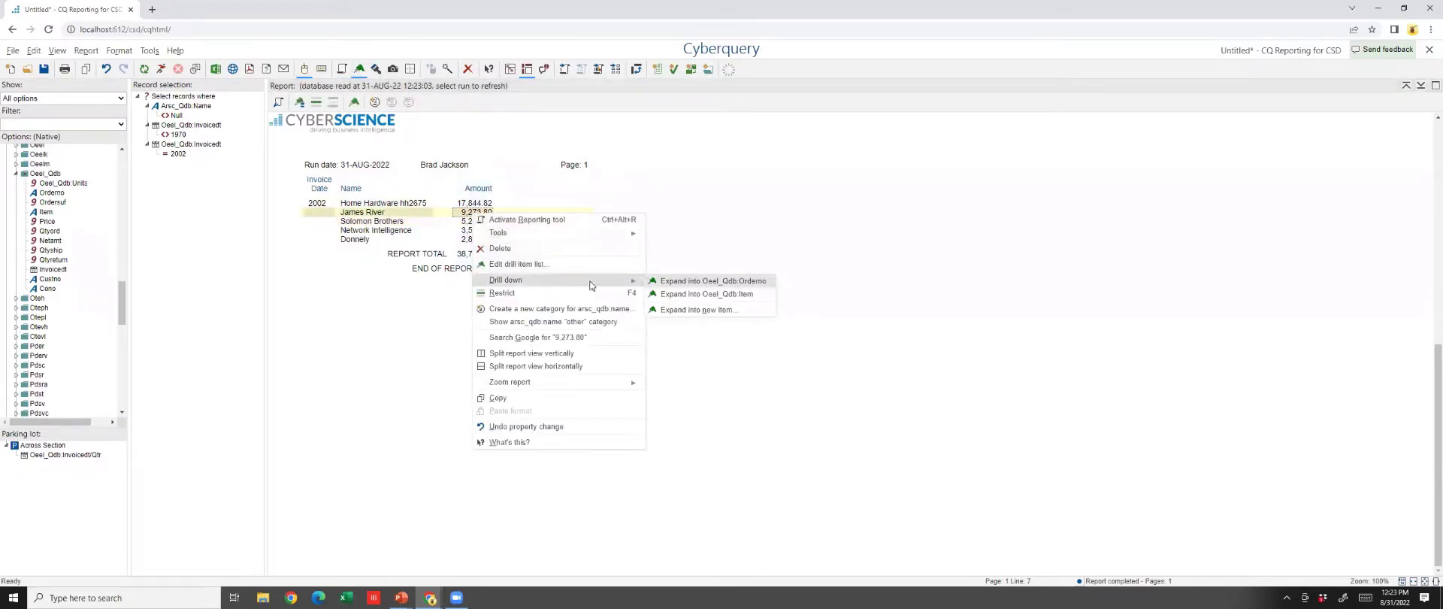
left_click(697, 310)
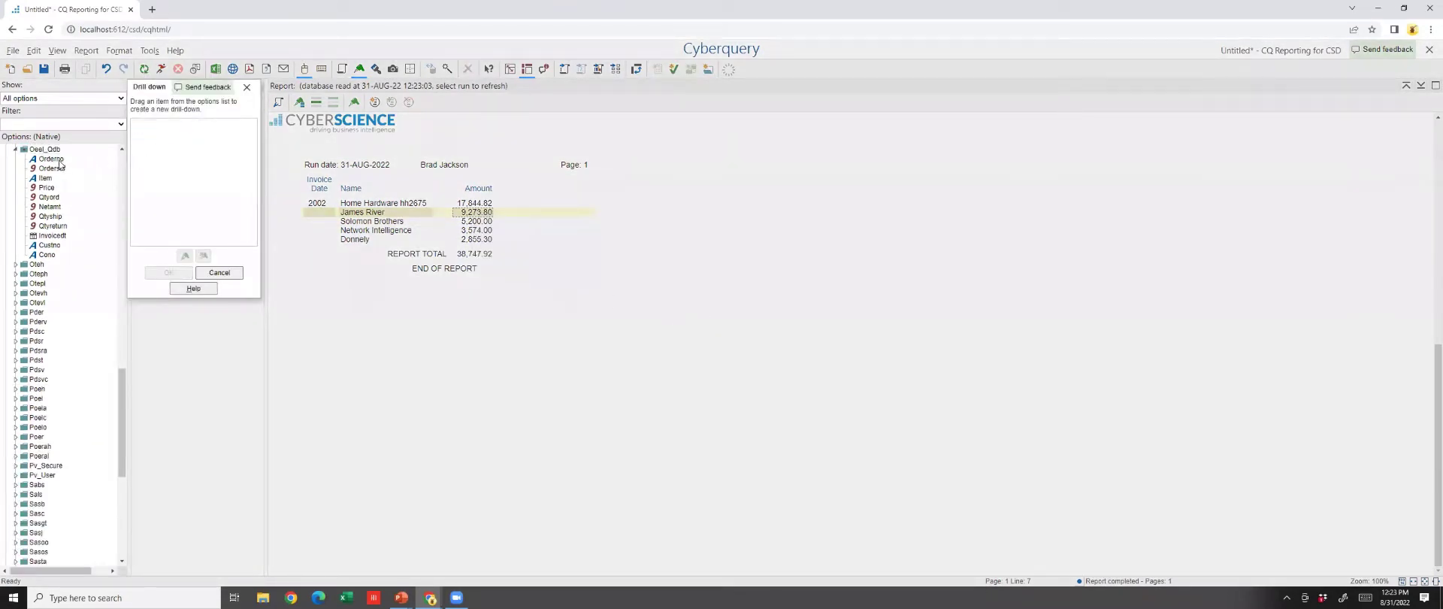
left_click_drag(61, 163, 189, 166)
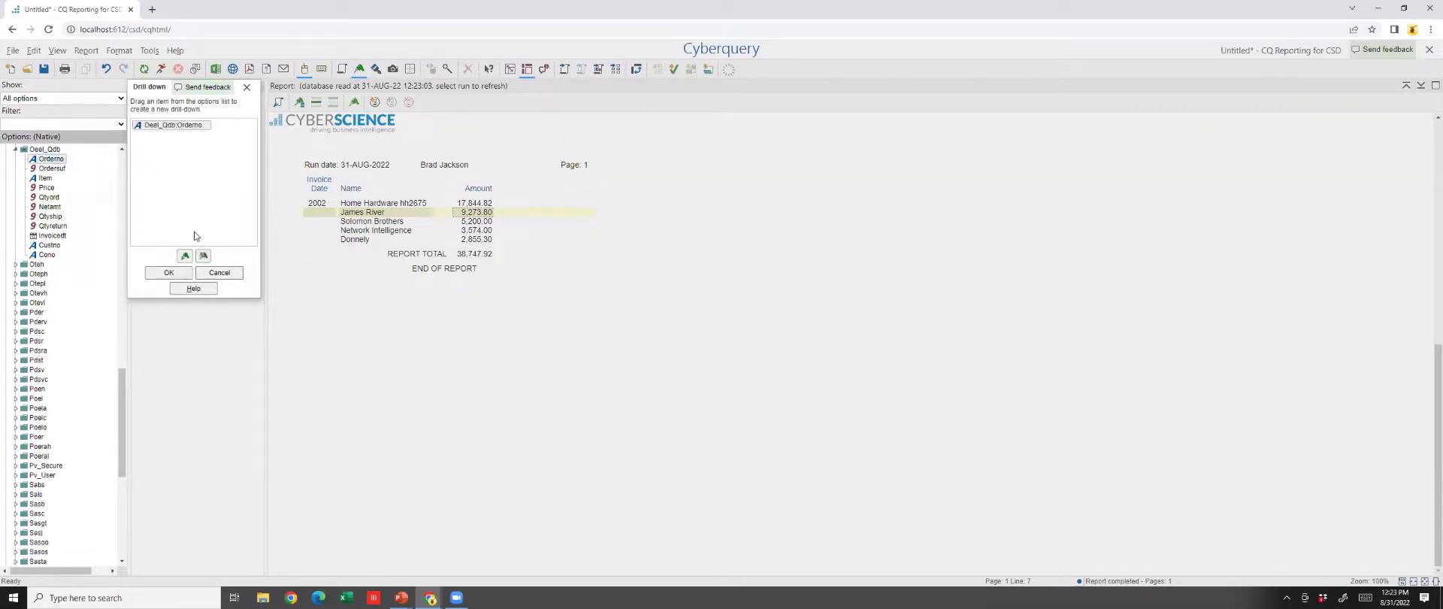
left_click(186, 274)
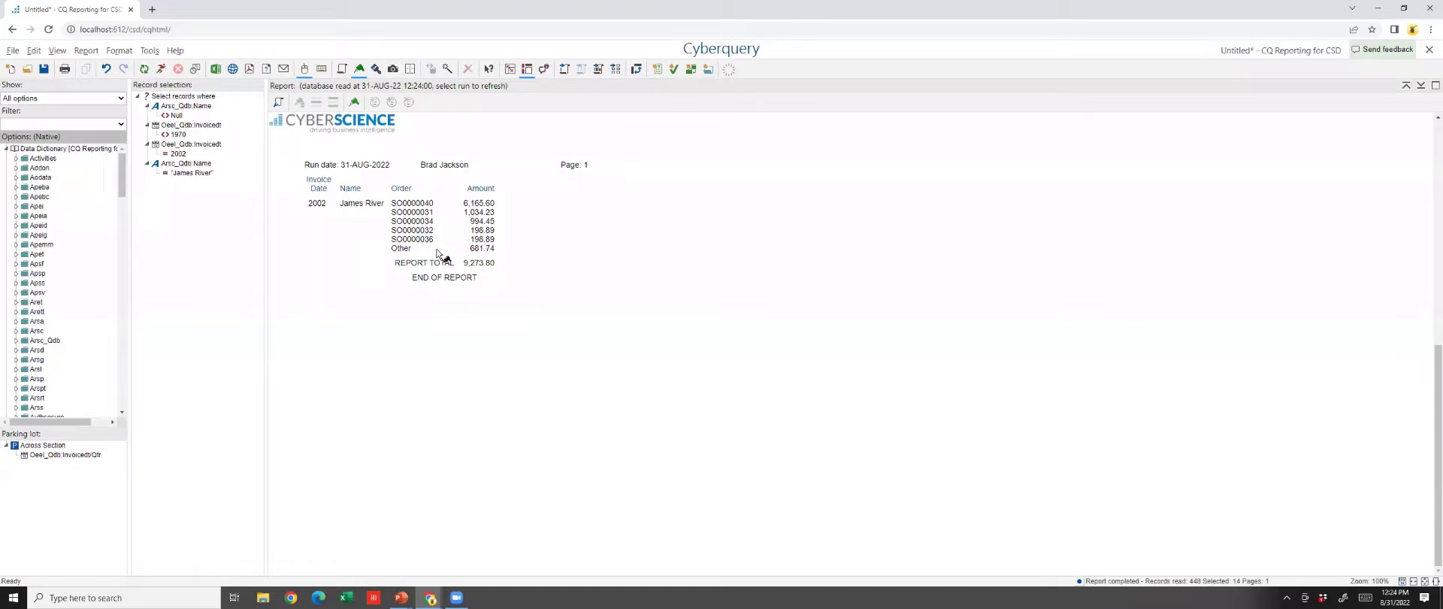
right_click(485, 203)
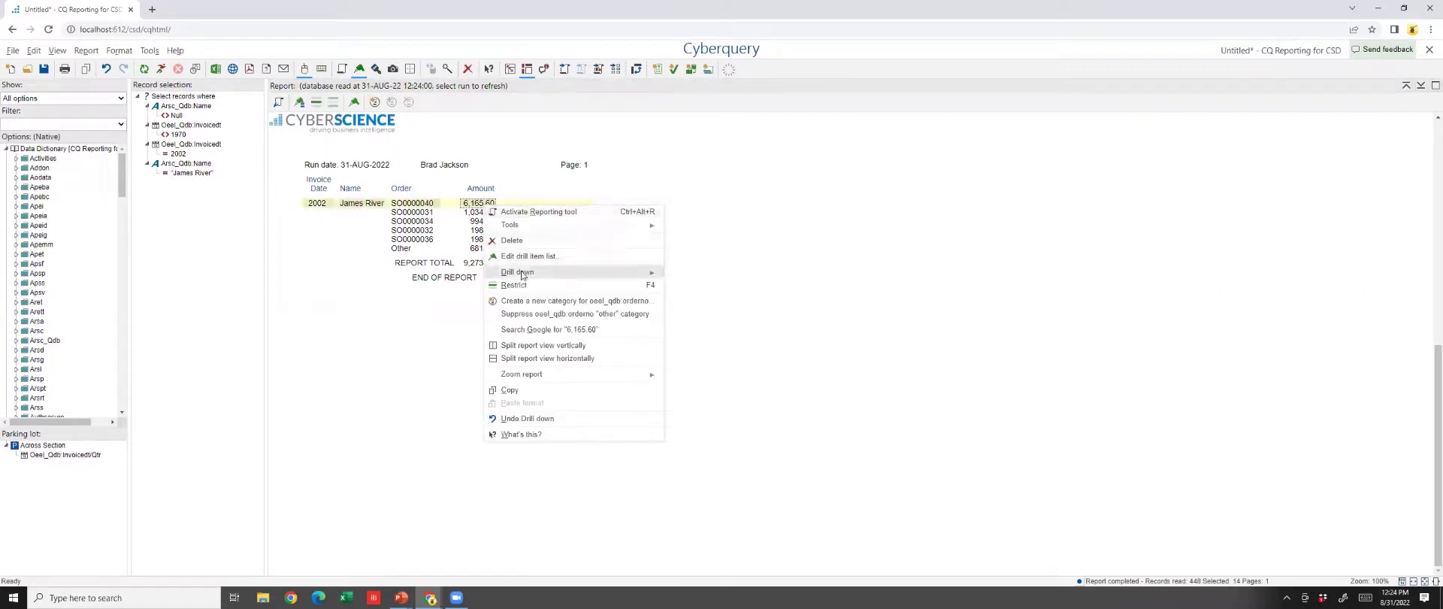
mouse_move(656, 272)
left_click(711, 289)
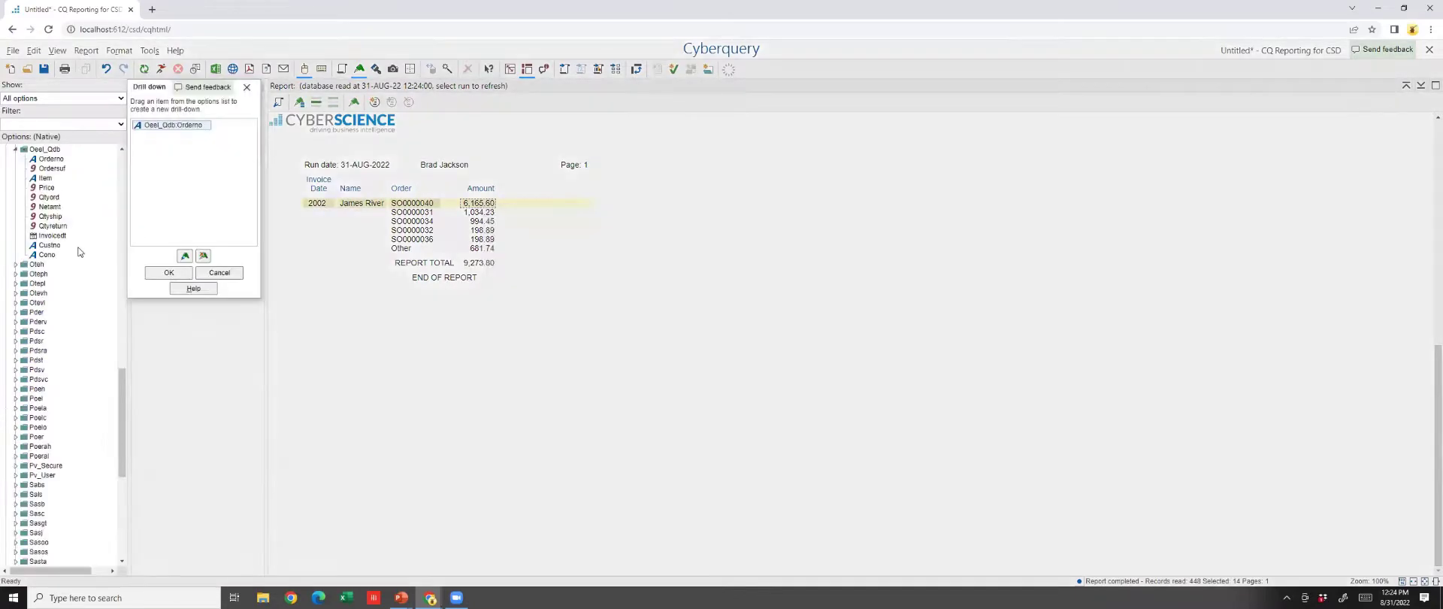
left_click_drag(45, 178, 173, 182)
left_click(168, 272)
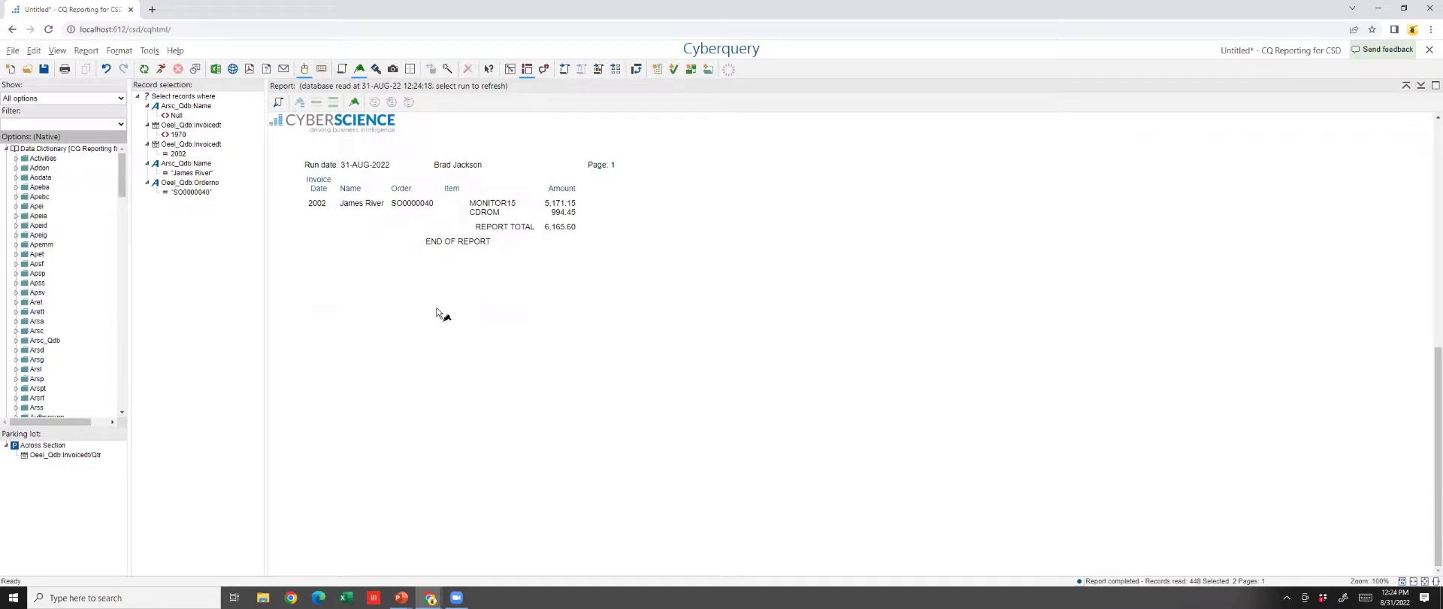
- Undo the item and order drill-downs on James River
left_click(108, 69)
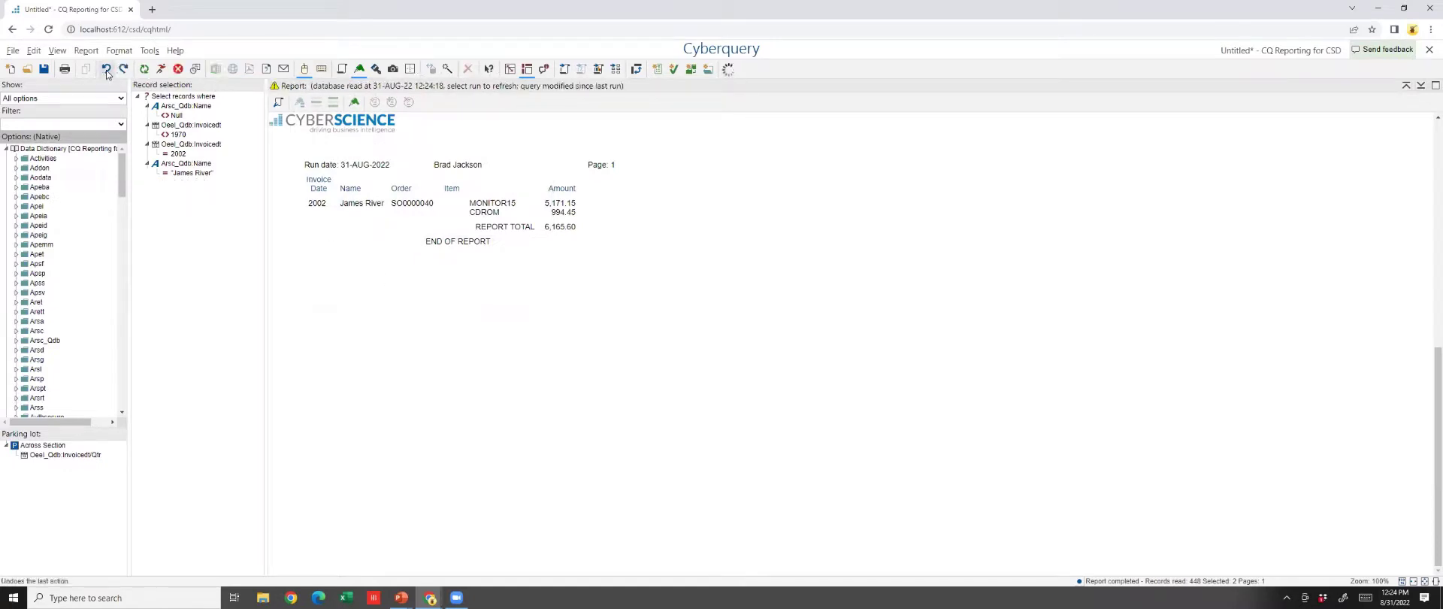
left_click(108, 69)
left_click(107, 69)
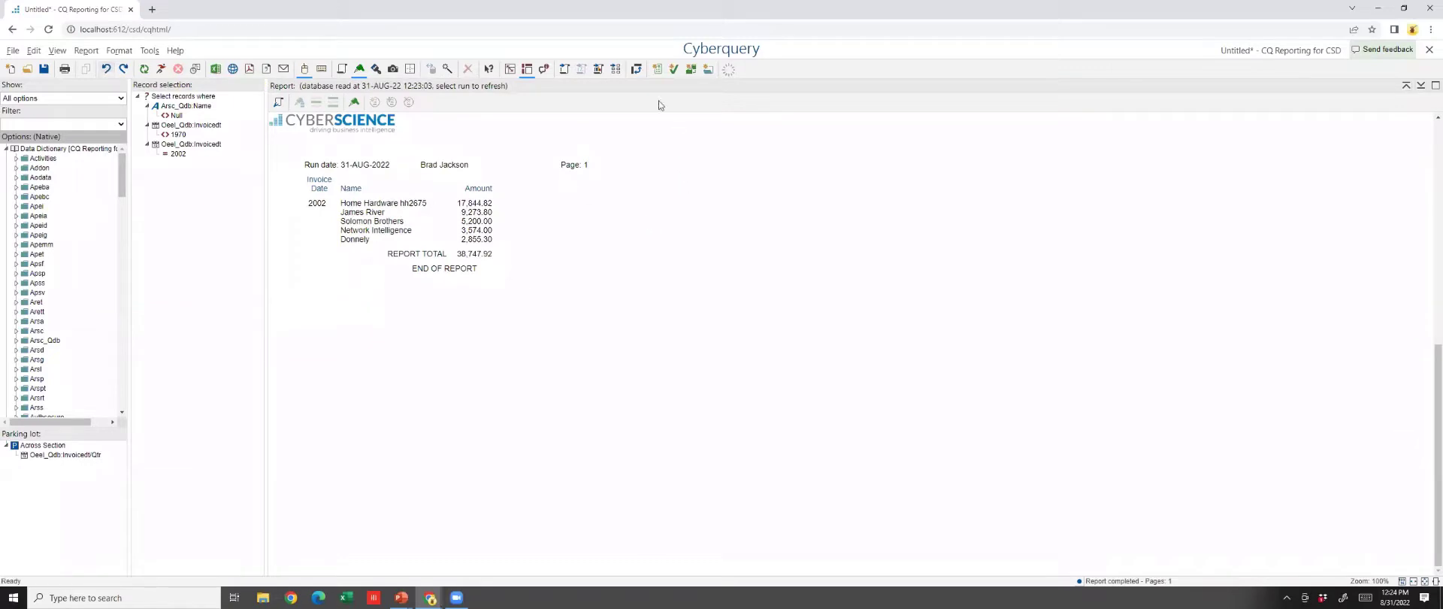
- Convert the top-five customer report to a chart in the current window and activate the Reporting tool
left_click(600, 74)
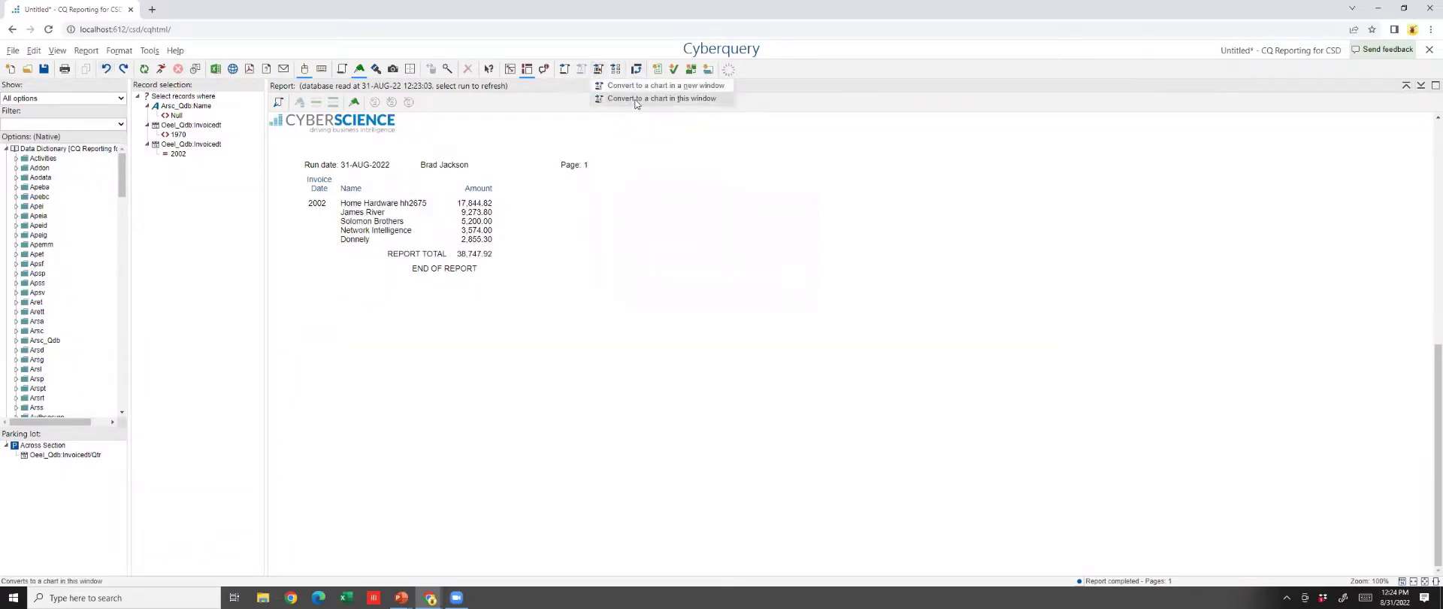
left_click(635, 99)
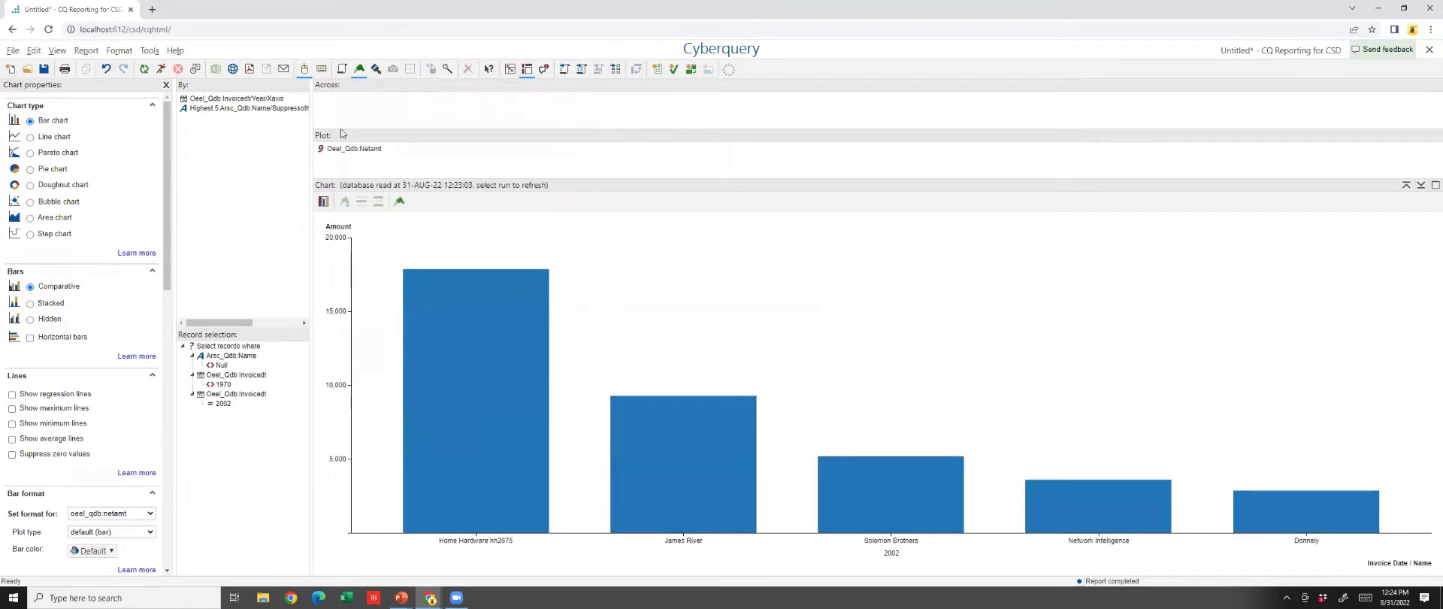
left_click(342, 71)
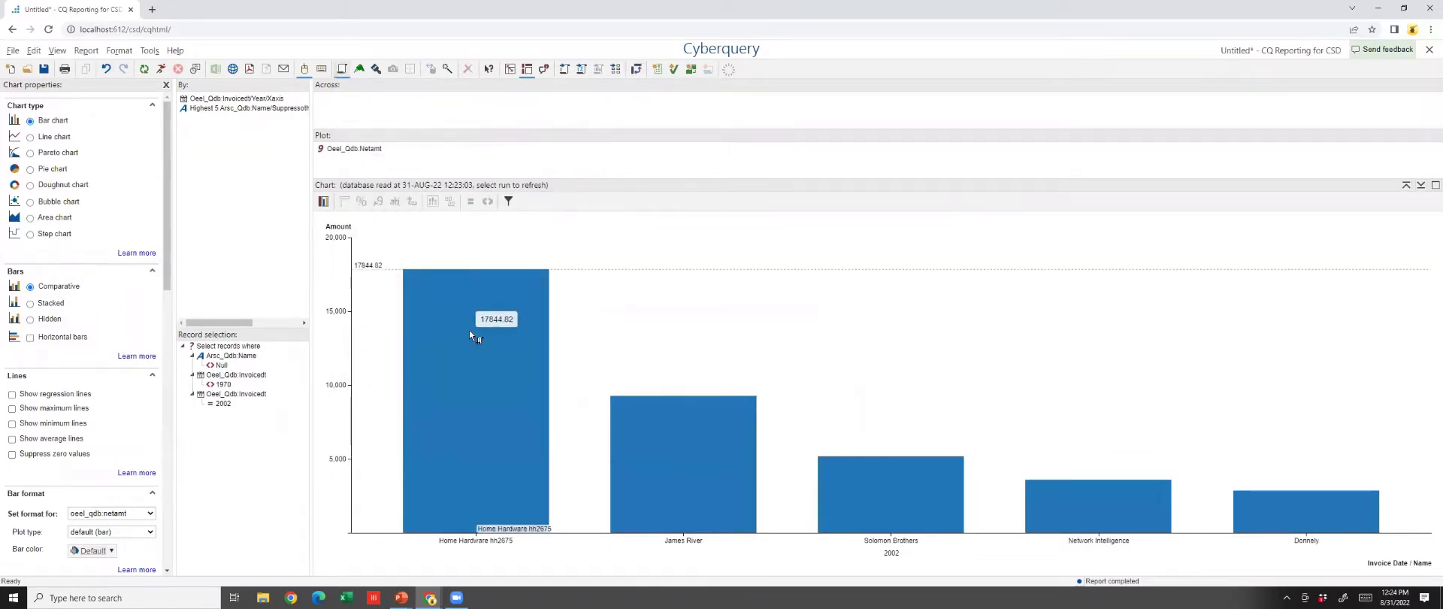
- Try the line, pie and doughnut chart types on the customer amounts
left_click(30, 138)
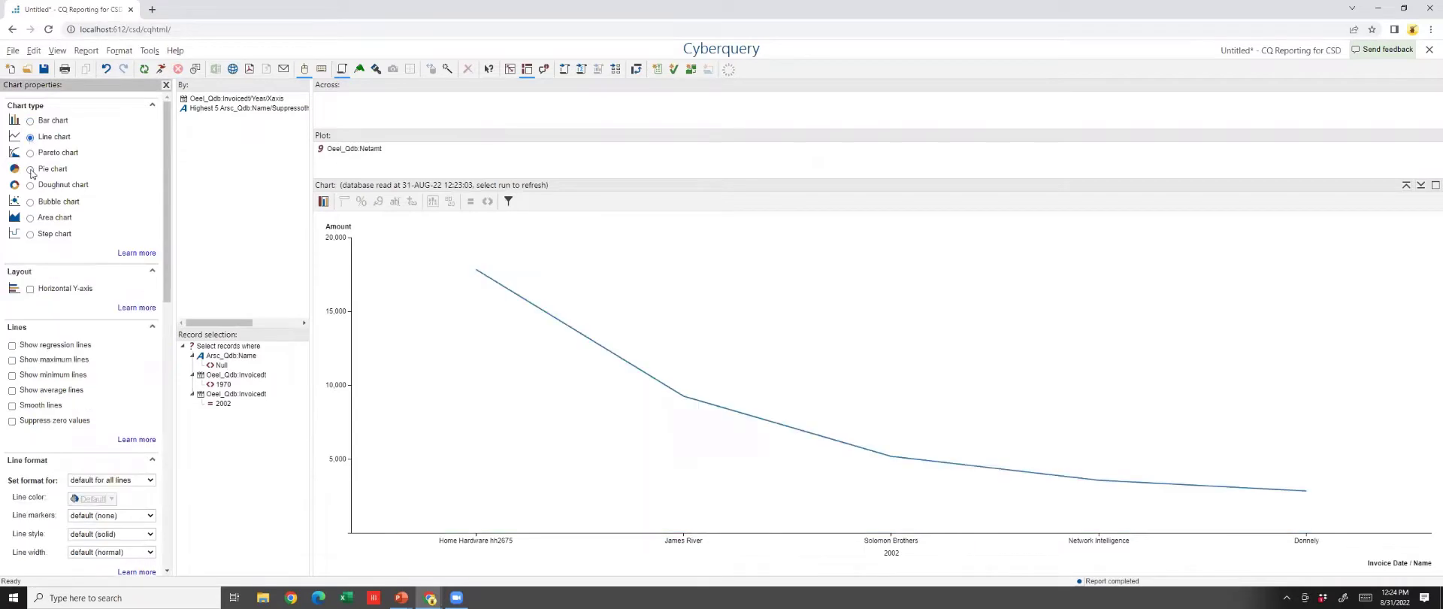
left_click(30, 169)
left_click(31, 185)
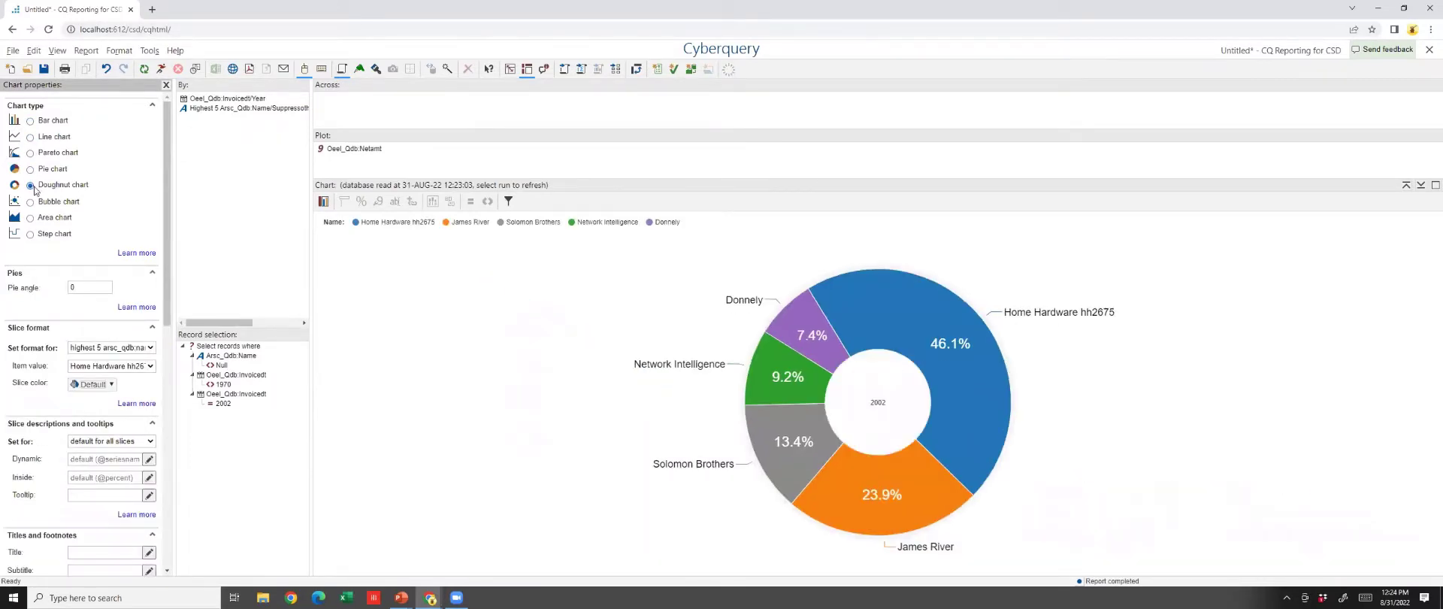
- Change the customer amounts chart to a bar chart with stacked bars
left_click(31, 121)
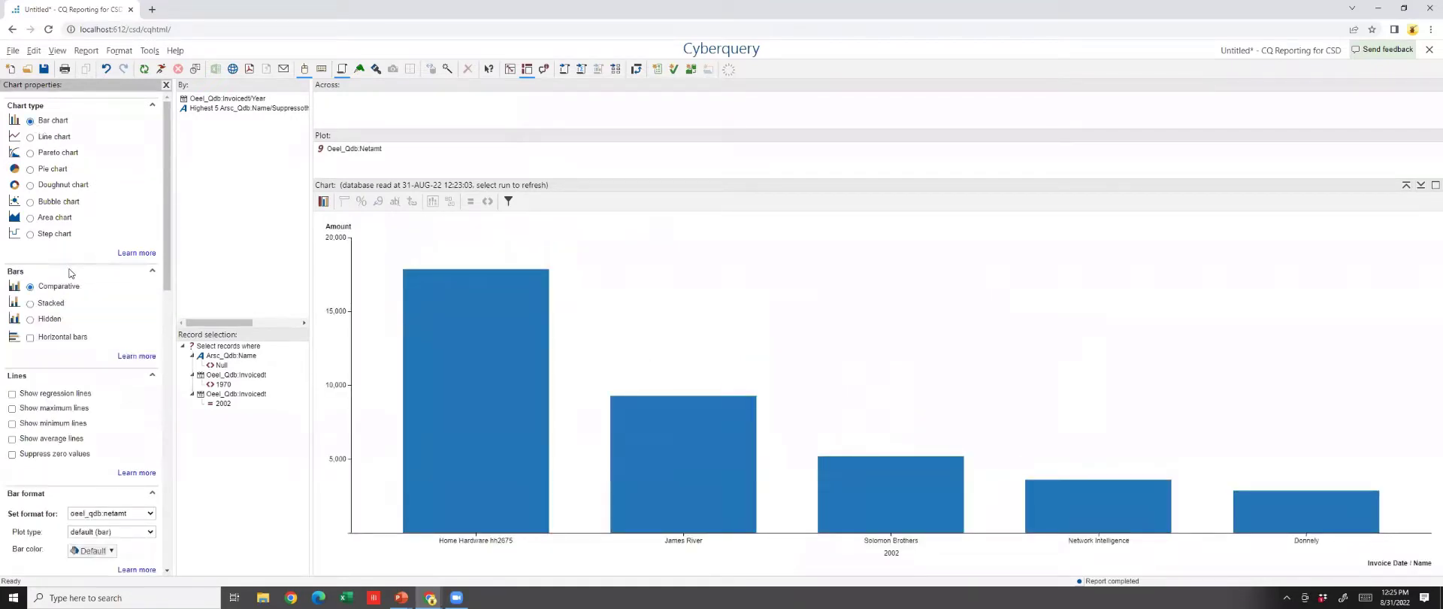
left_click(31, 303)
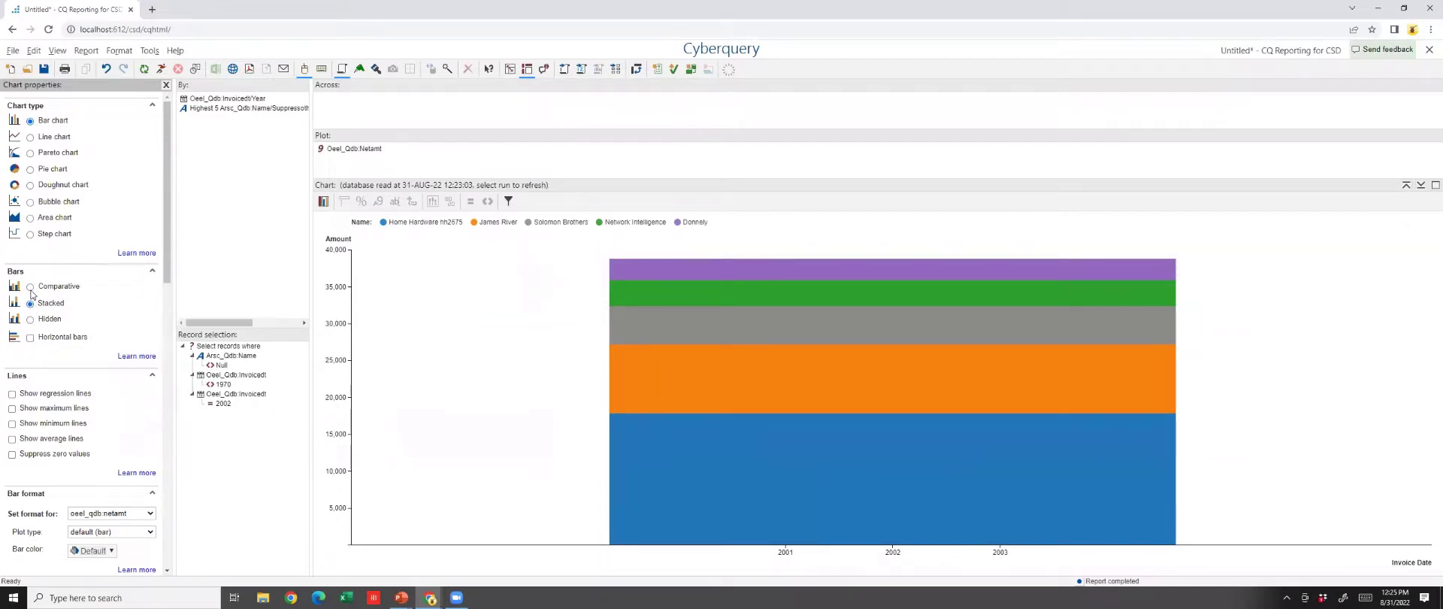
- Set the chart's bars to comparative and try regression lines on the customer amounts
left_click(30, 287)
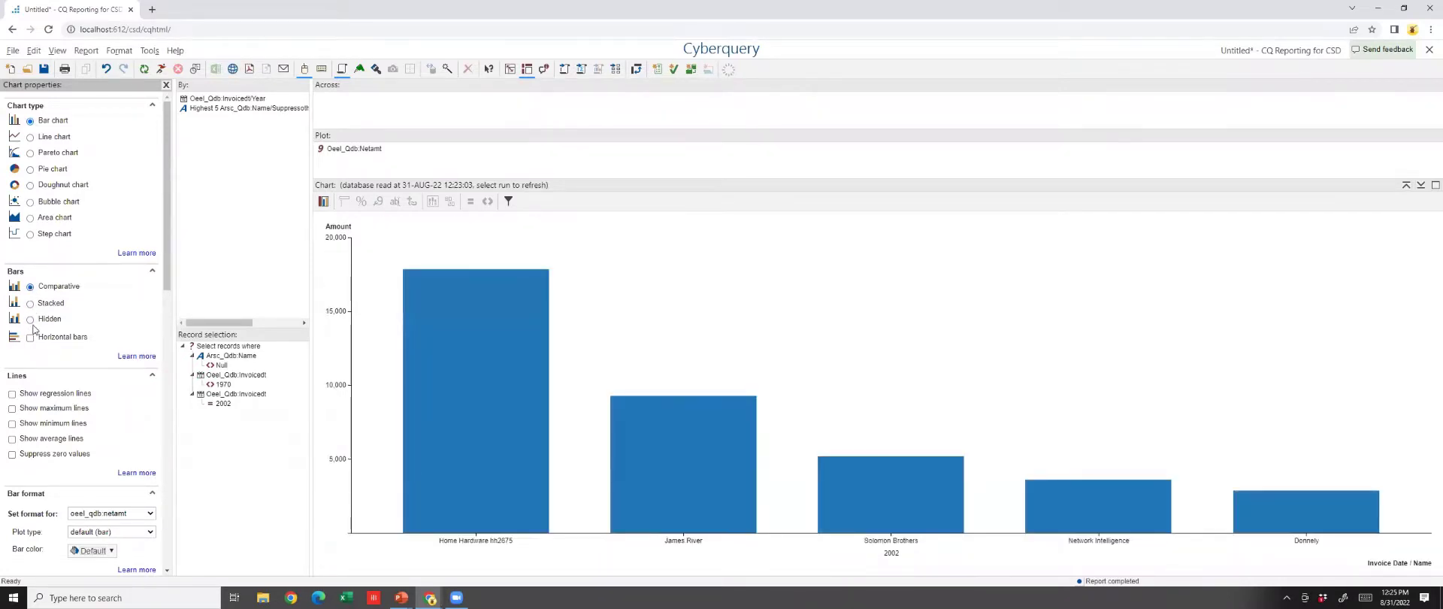
left_click(34, 394)
mouse_move(736, 377)
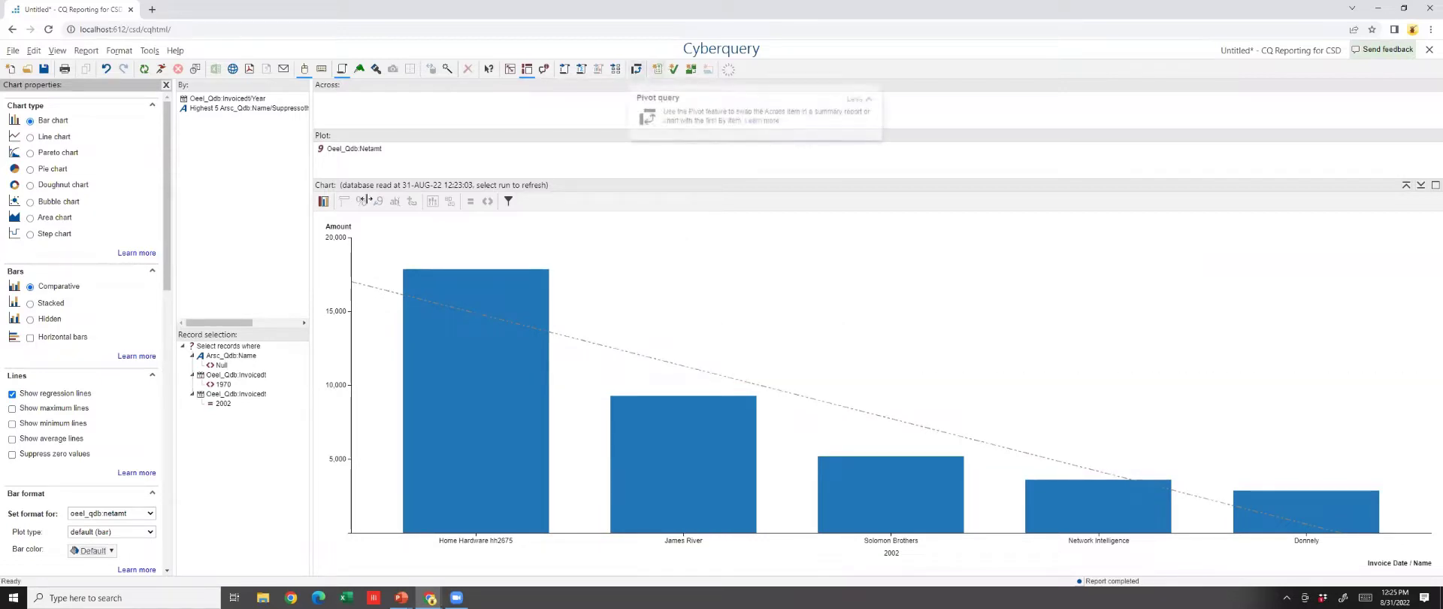
left_click(12, 393)
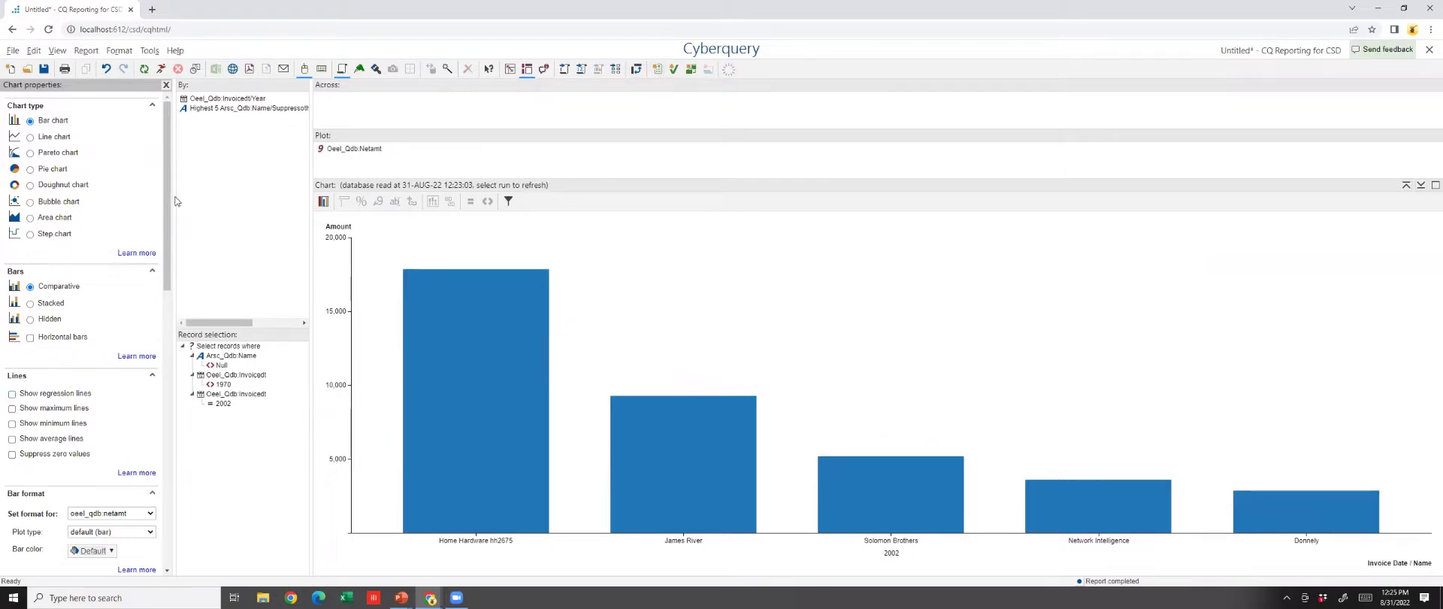
- Convert the customer amounts chart to a sum report in the current window
left_click(581, 69)
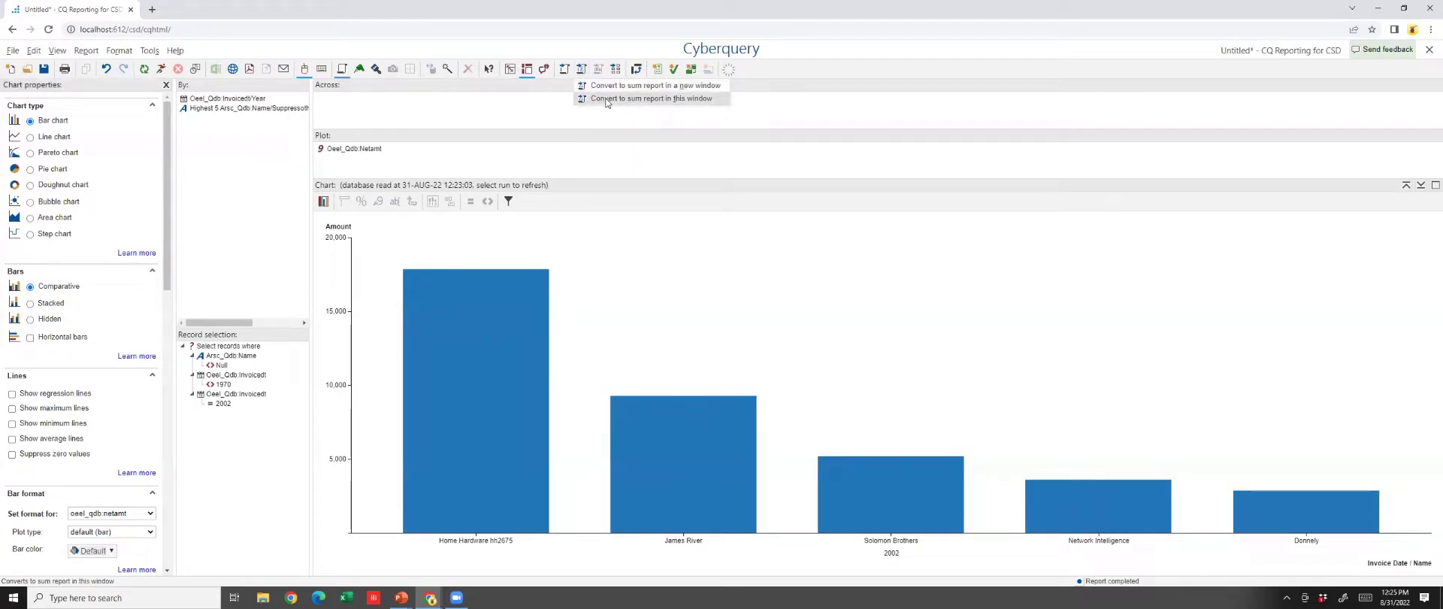
left_click(606, 99)
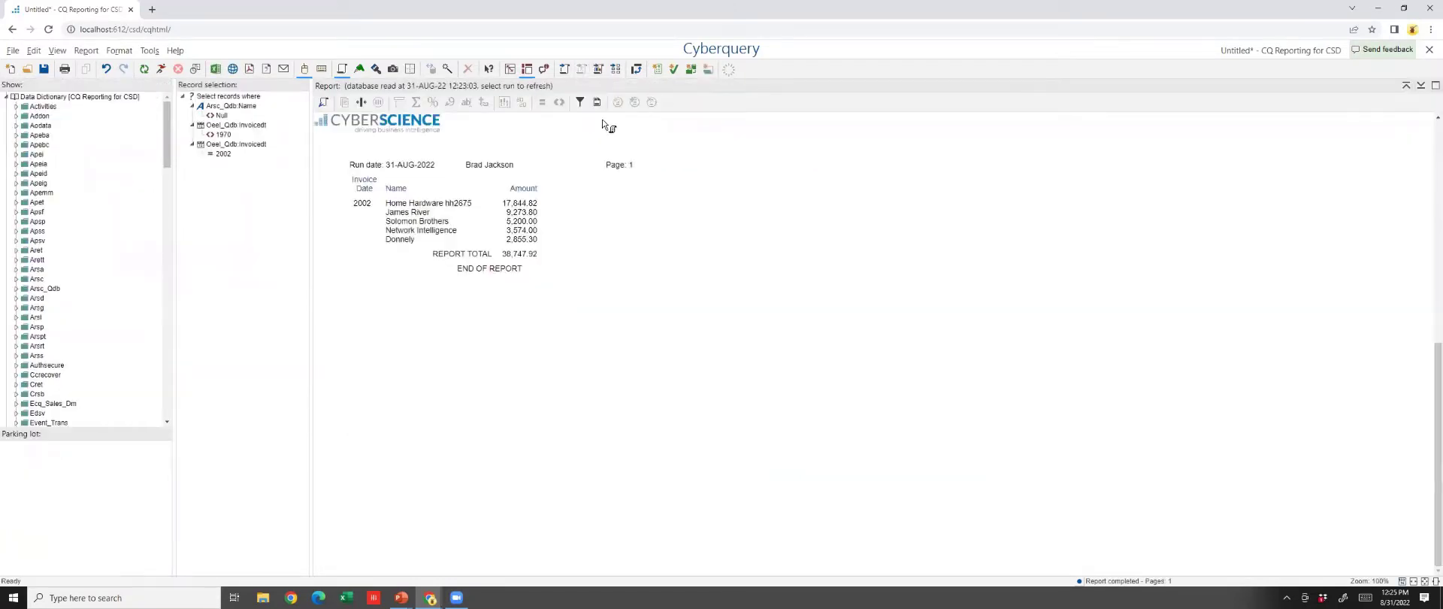
left_click(13, 51)
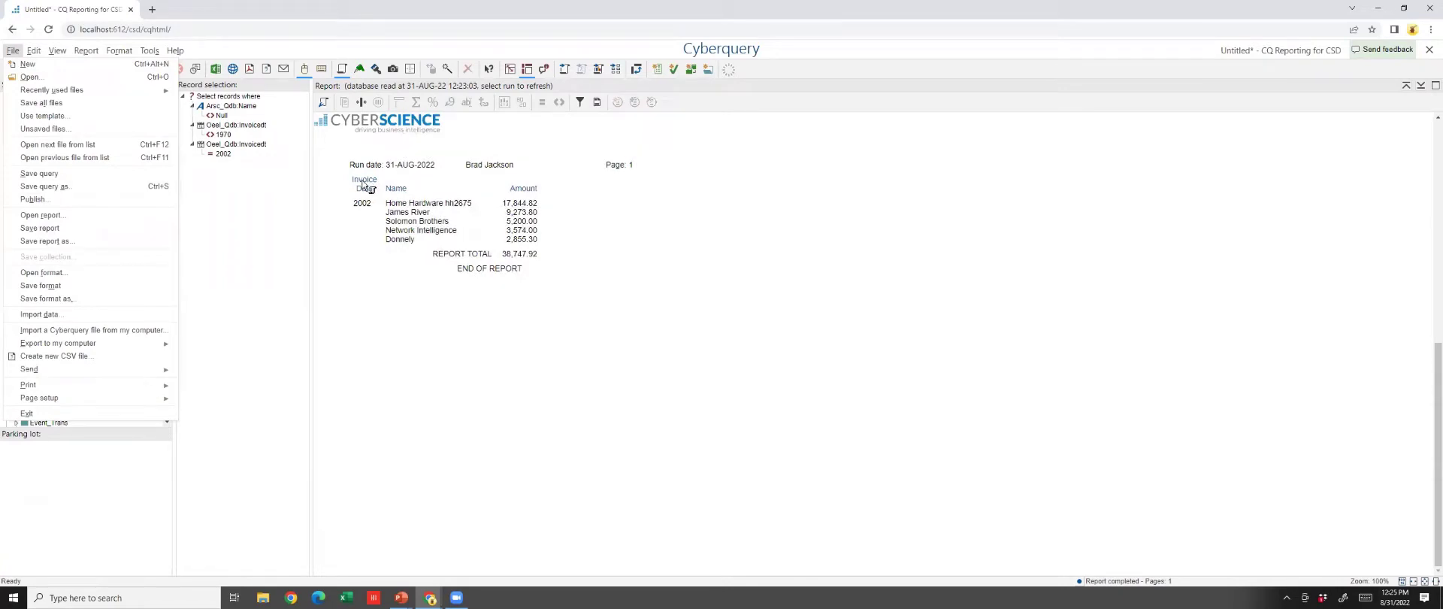
left_click(584, 216)
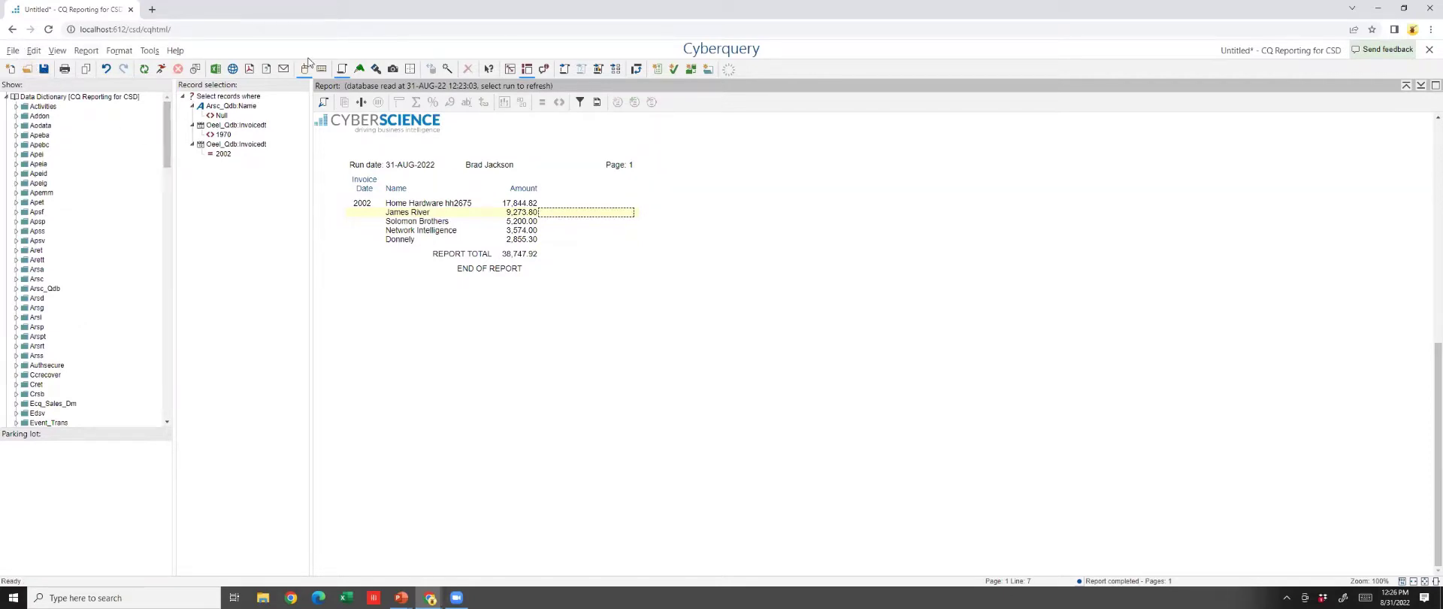
- Switch to the PowerPoint slide show and advance from the Cyberquery Demo slide to the Cyberquery Test Drive slide
key("super+Tab")
left_click(592, 115)
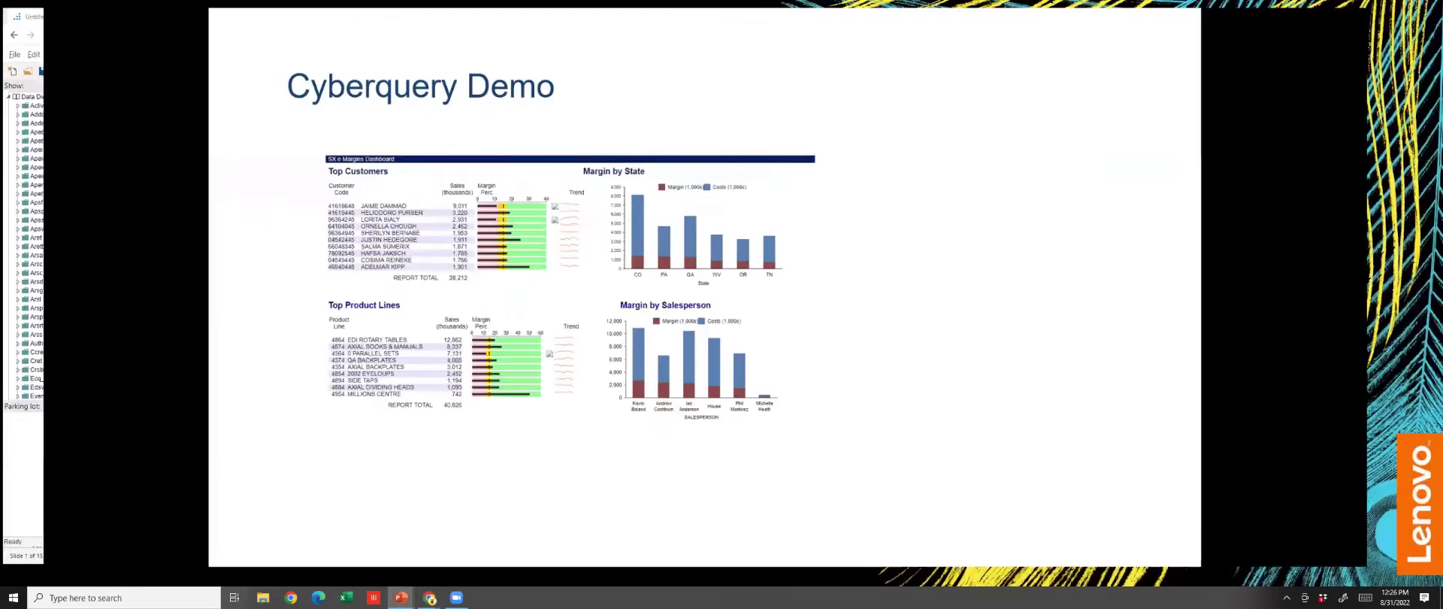
key("Right")
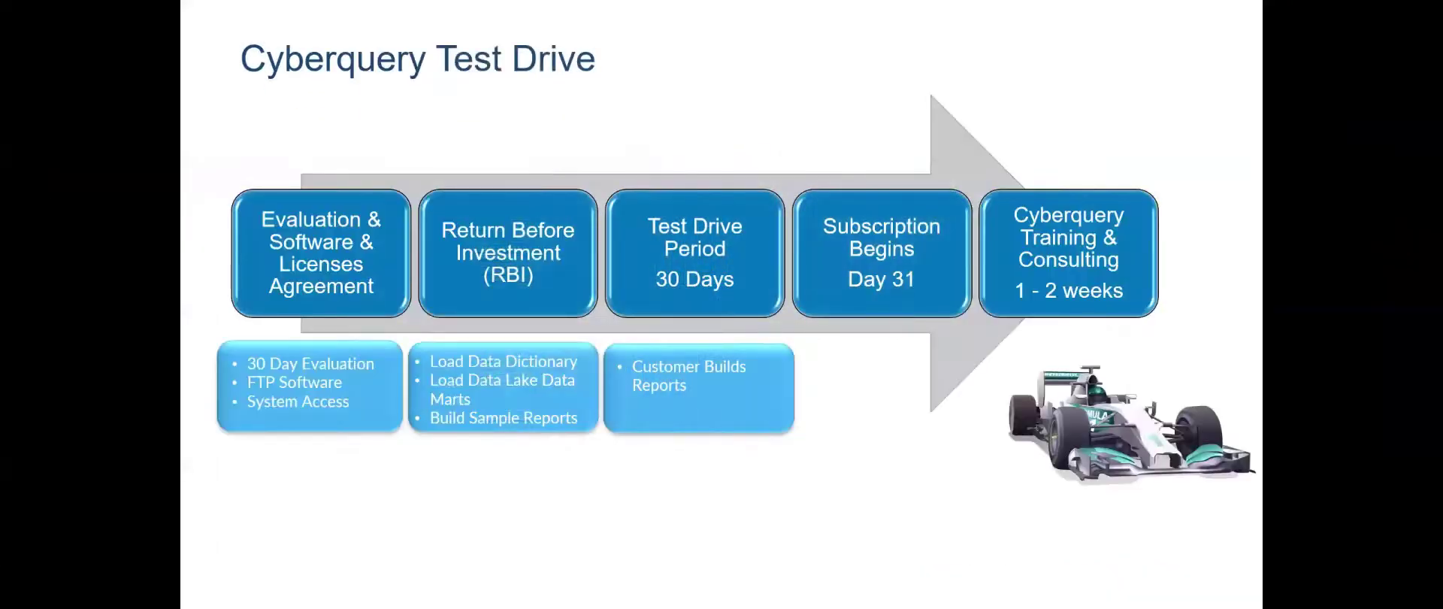